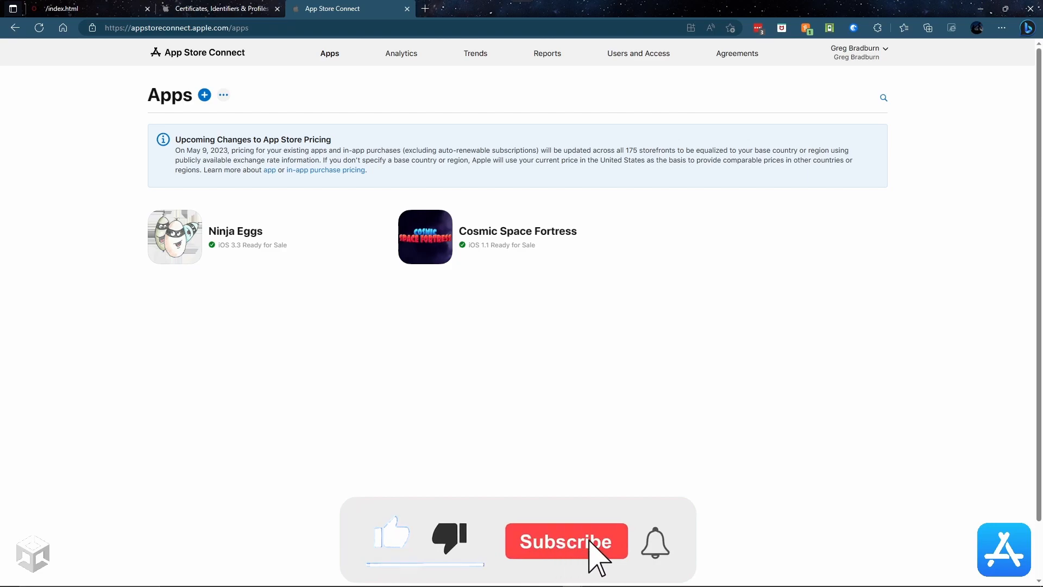
Step: Switch from the App Store Connect apps list to the OpenSSL home page tab
click(77, 8)
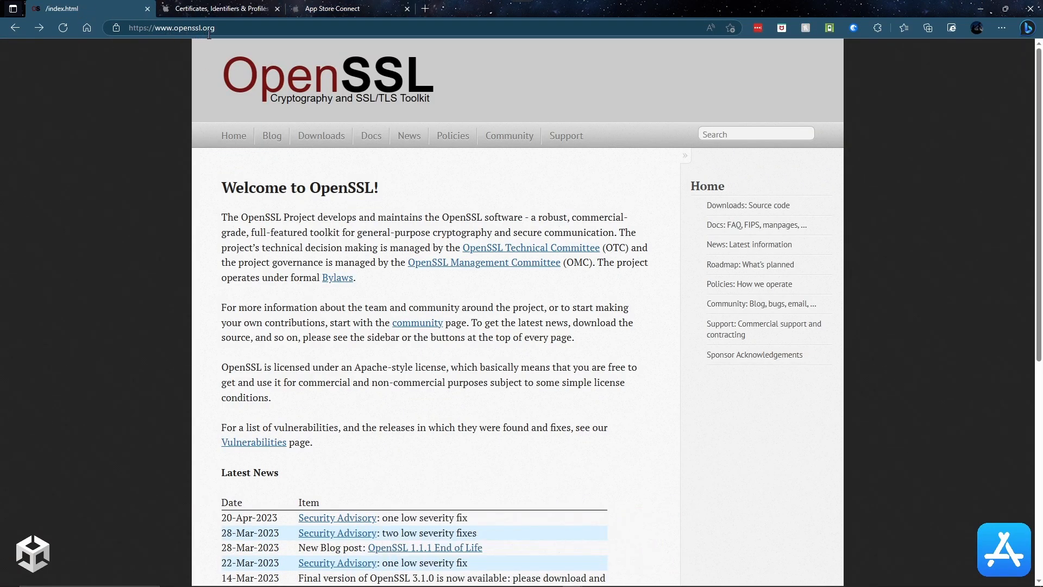
Step: Go to the OpenSSL Downloads page and scroll down to the source release table
click(335, 137)
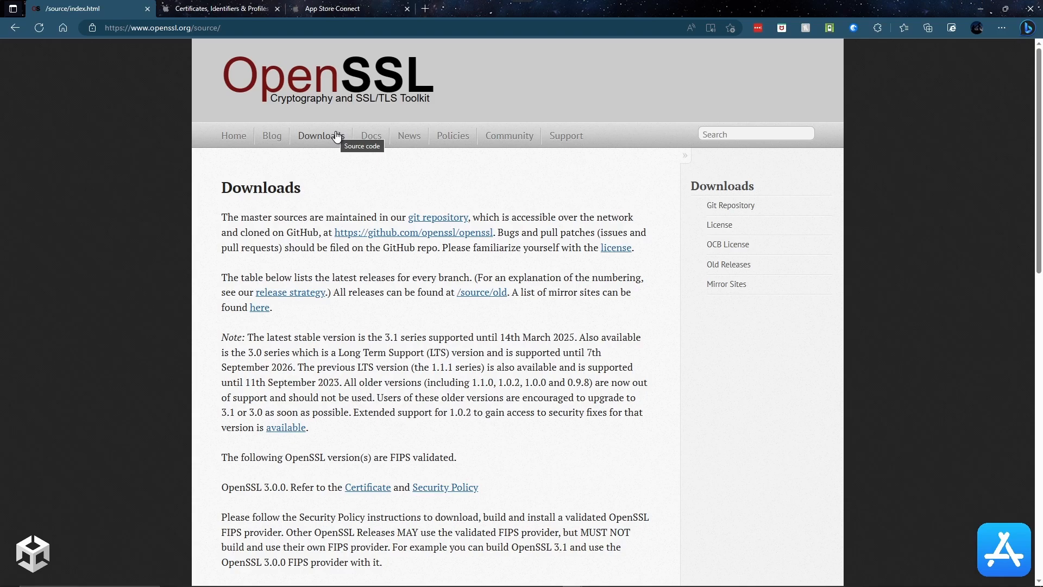
scroll(336, 135, down, 6)
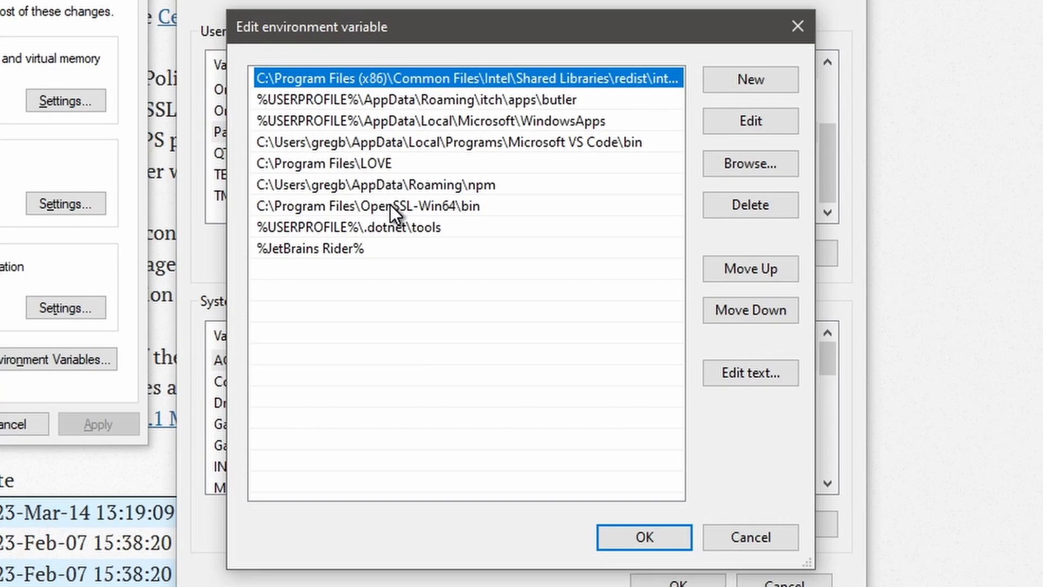
Step: Close the Path and Environment Variables editors without changes, then search Windows for cmd
click(745, 542)
click(597, 434)
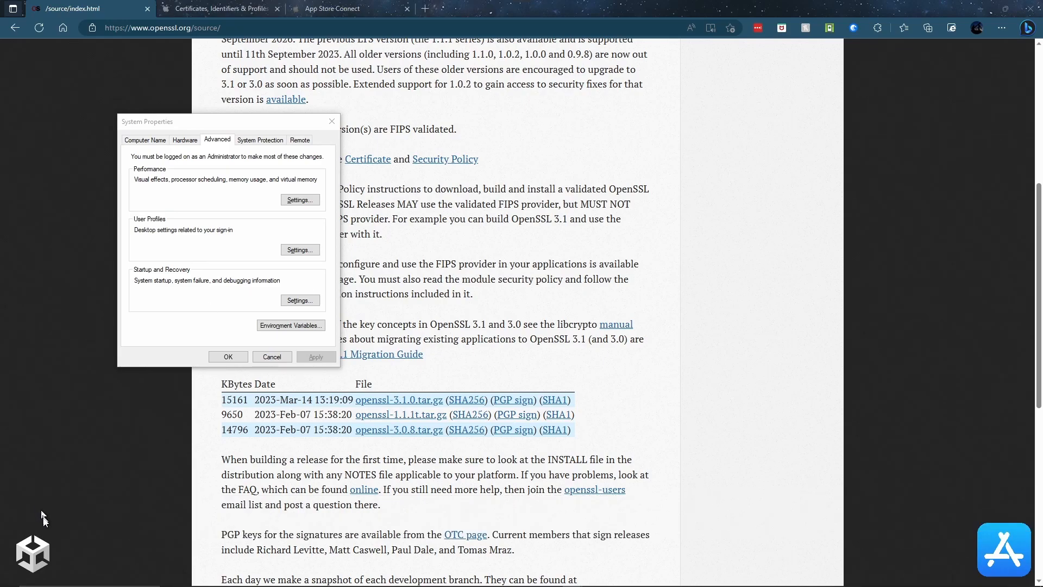
mouse_move(14, 580)
click(53, 579)
text(cmd)
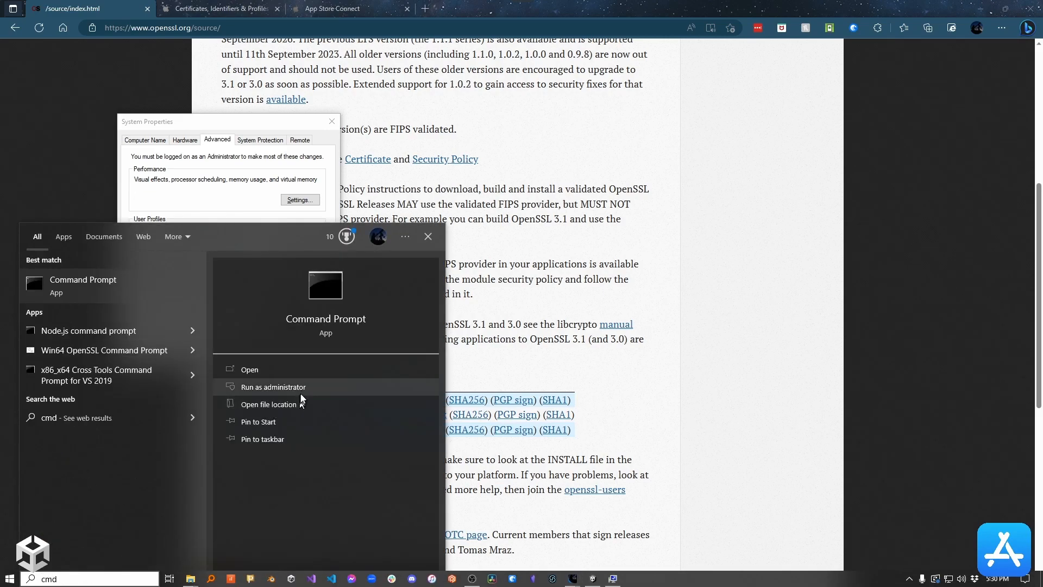
Step: Launch Command Prompt as administrator and change into \Program Files\OpenSSL-Win64\bin
click(299, 388)
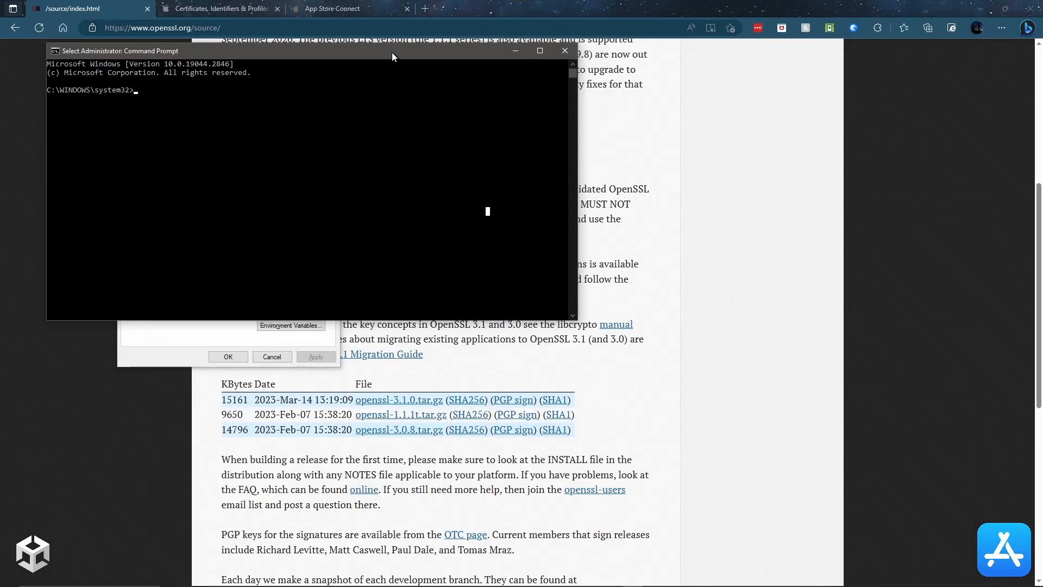
drag(392, 52, 534, 233)
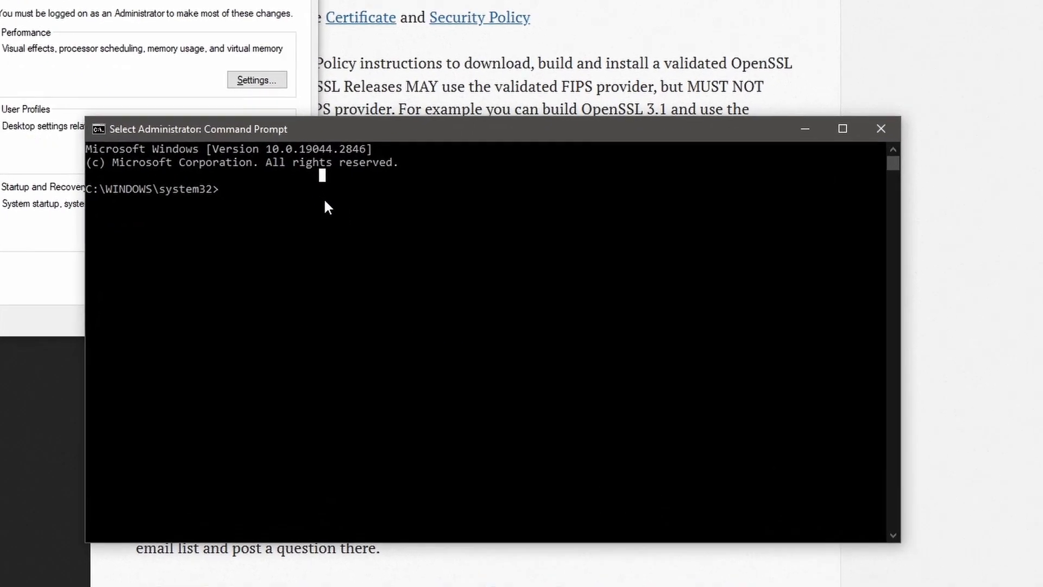
text(cd "\Program Files")
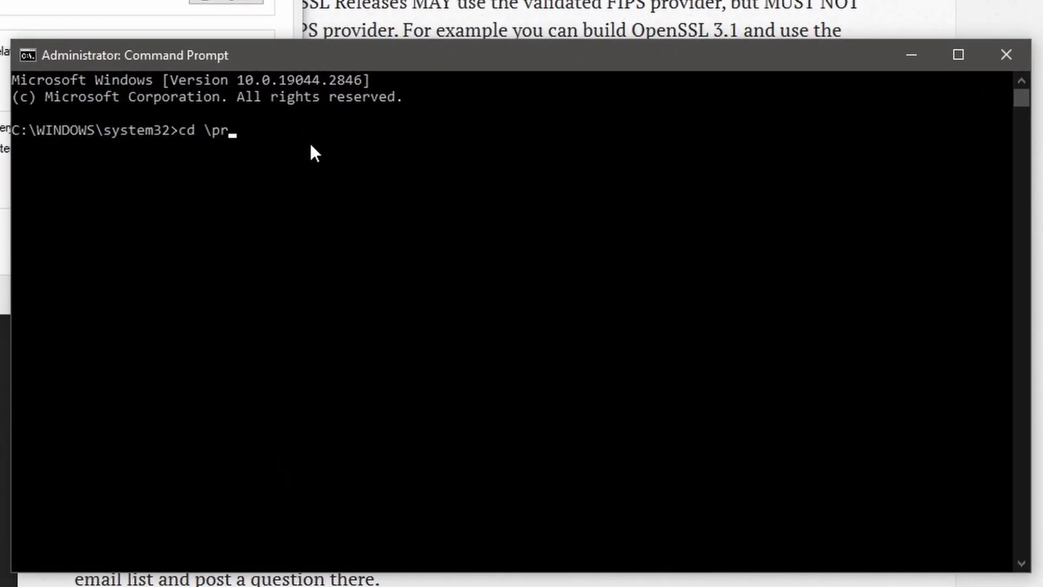
text(\ope)
key(Tab)
key(BackSpace)
text(\)
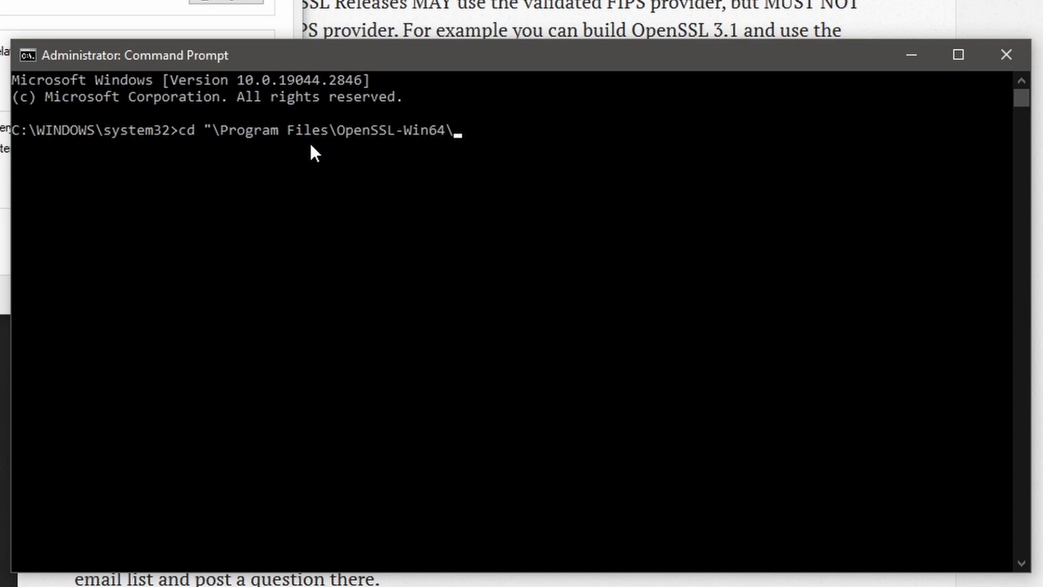
text(bin)
key(Return)
Step: Change into the MidniteOIlSoftware\2023 subfolder, correcting the year to 2023
text(cd mid)
key(Tab)
text(\20)
key(Tab)
key(BackSpace)
text(3)
key(Return)
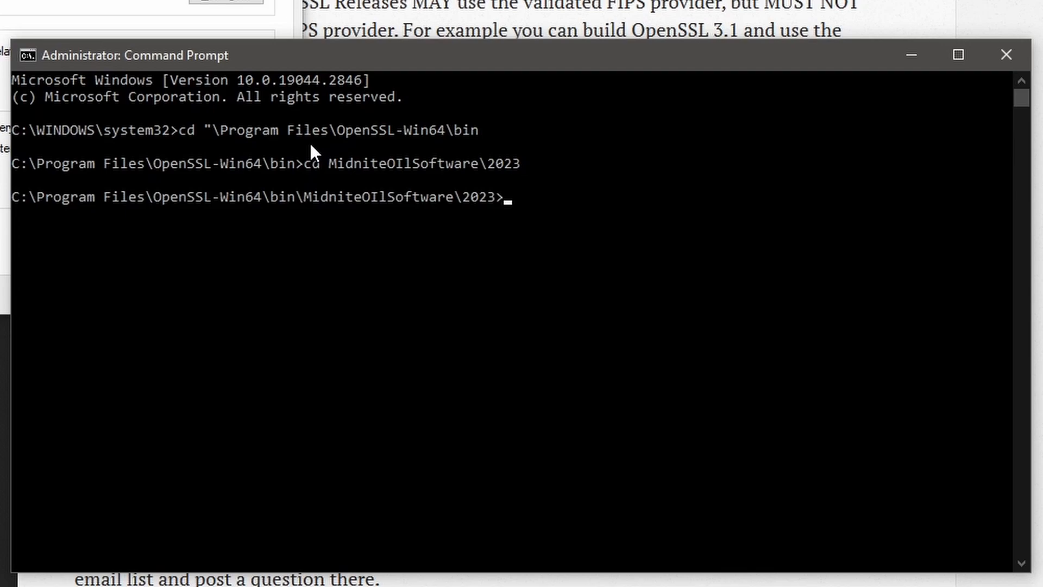
Step: Clear the console, confirm the 2023 folder is empty, and enter the openssl genrsa 2048 key command
text(cls)
key(Return)
text(dir)
key(Return)
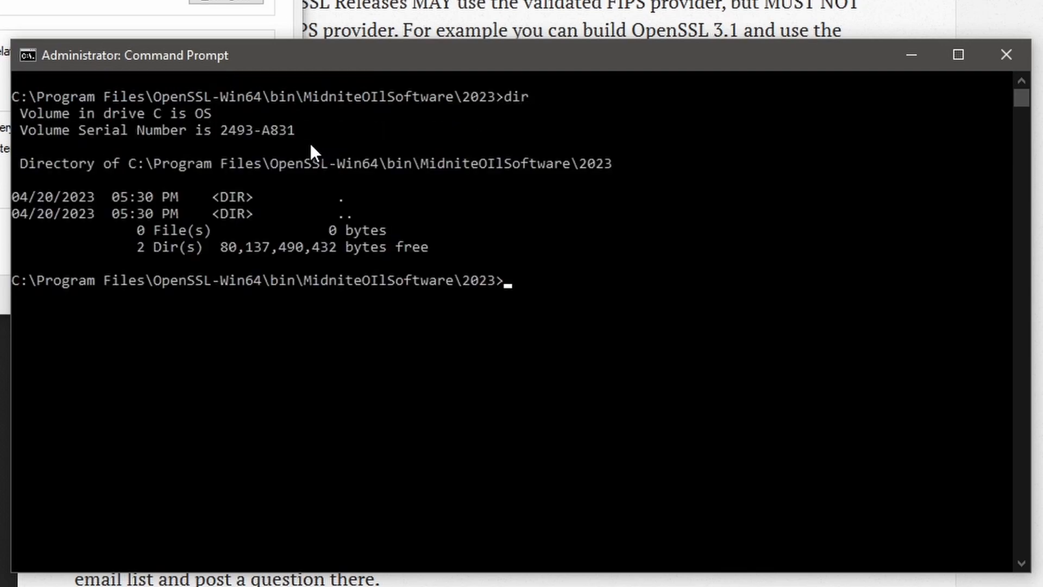
text(cls)
key(Return)
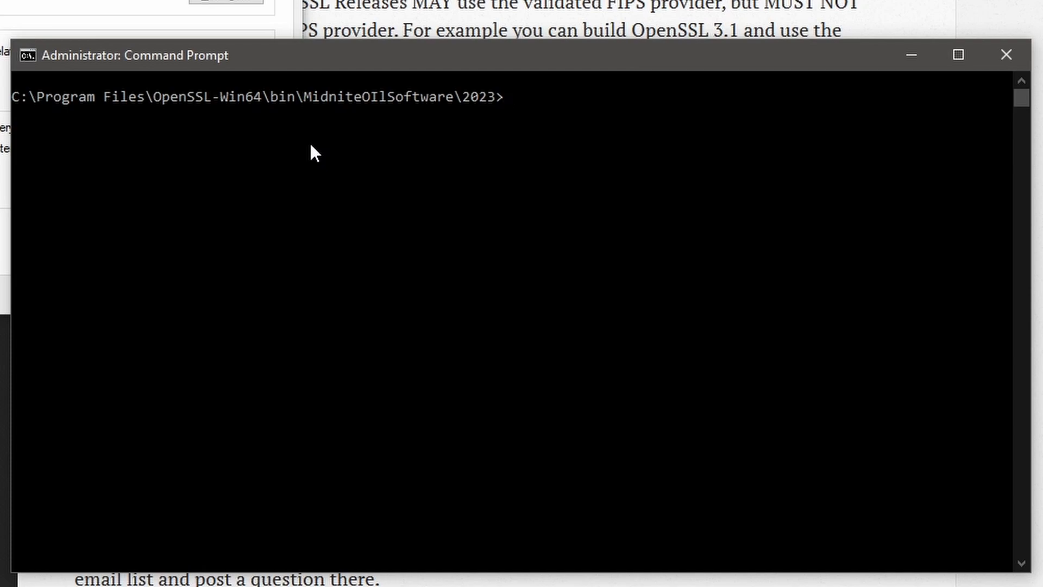
text(openssl genrsa -out)
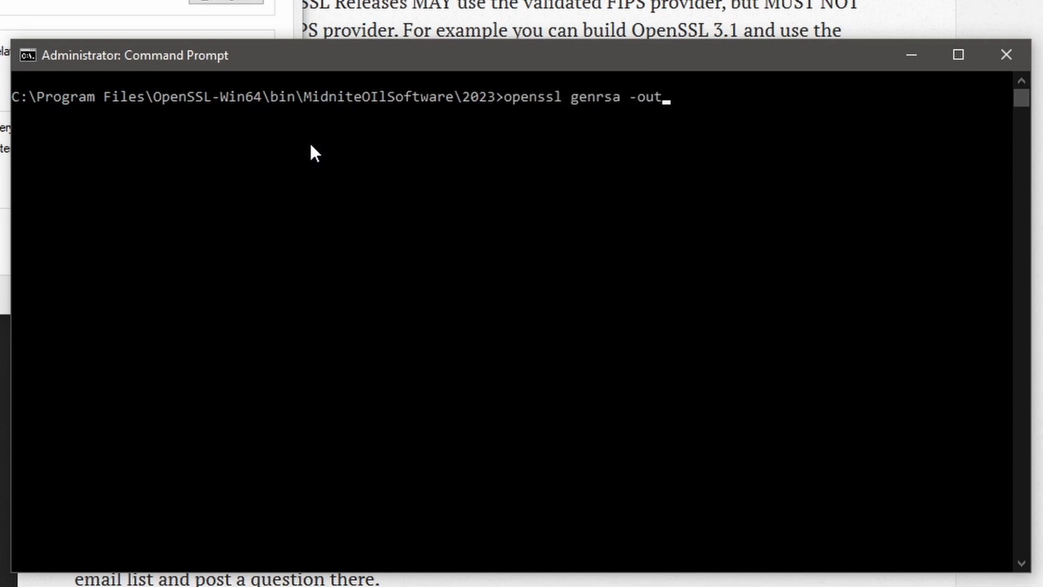
text( midniteoilsoftware.key 2048)
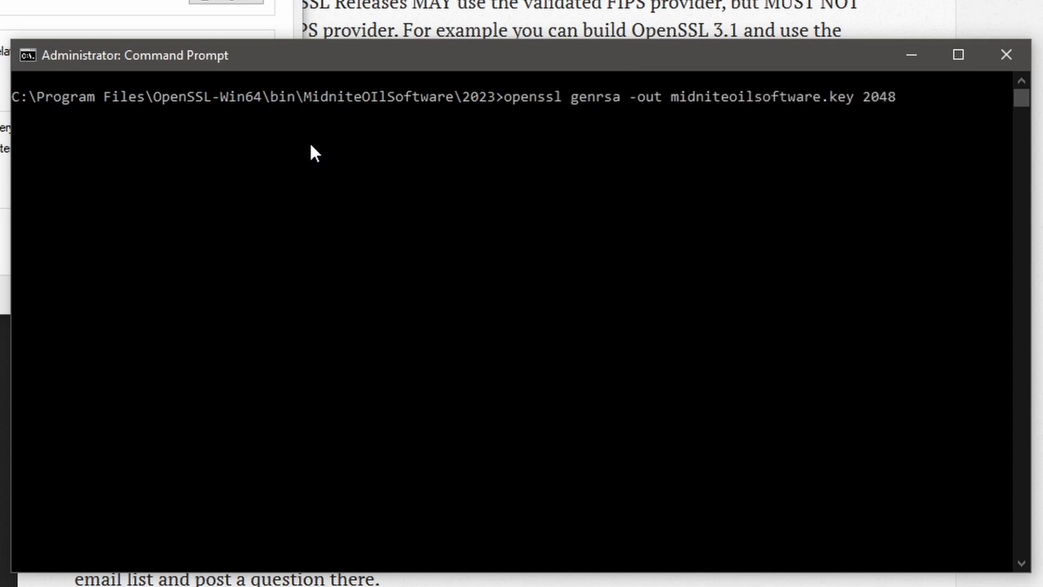
Step: Generate the 2048-bit RSA key midniteoilsoftware.key and confirm it with dir
key(Return)
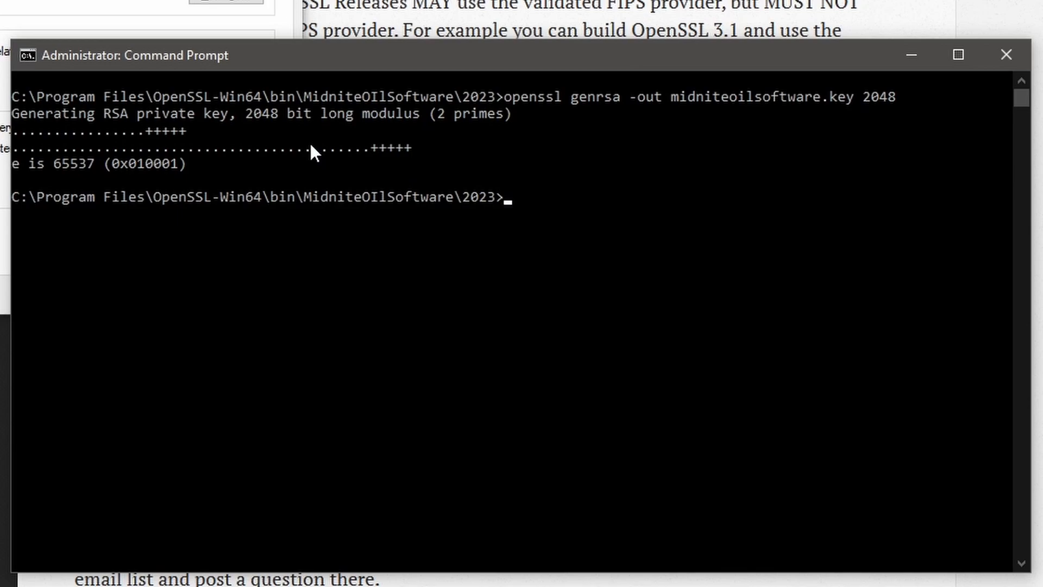
text(dir)
key(Return)
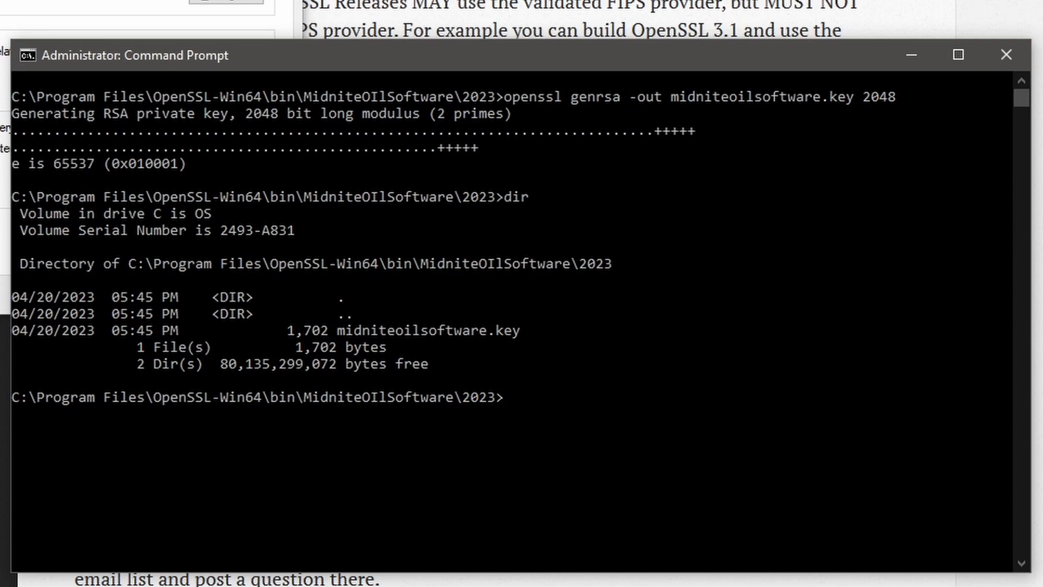
Step: Run openssl req to create midniteoilsoftware.csr and enter the key pass phrase twice
text(openssl req -newkey rsa:2048 -keyout)
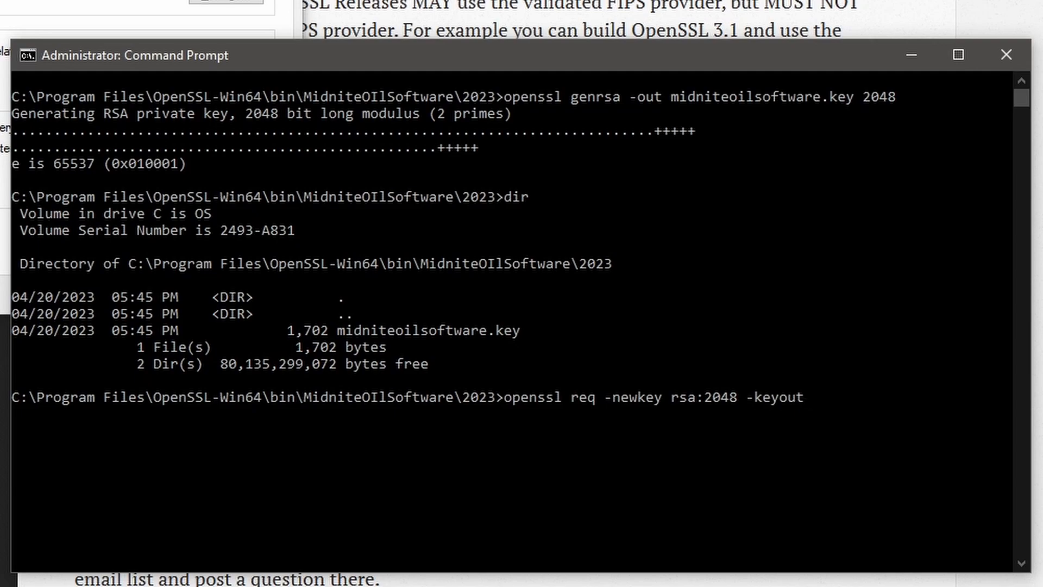
text( midniteoilsoftware.key )
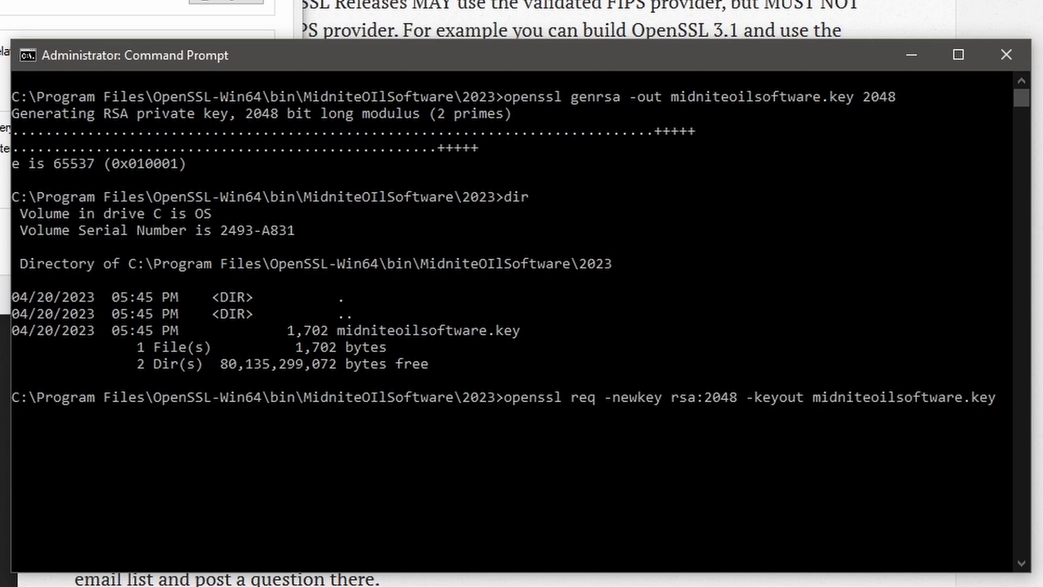
text(-out midniteoilsoftware.csr)
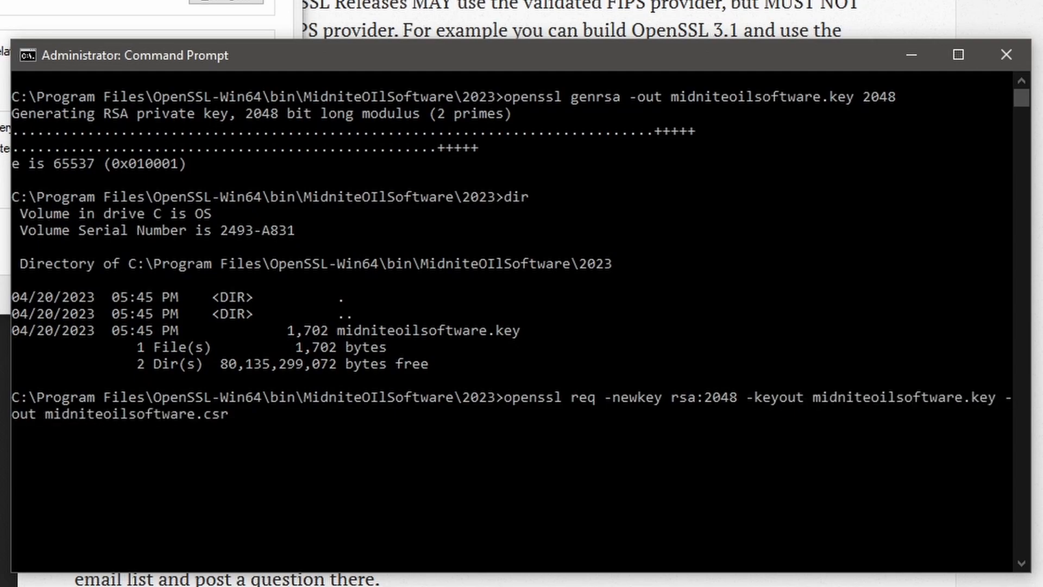
key(Return)
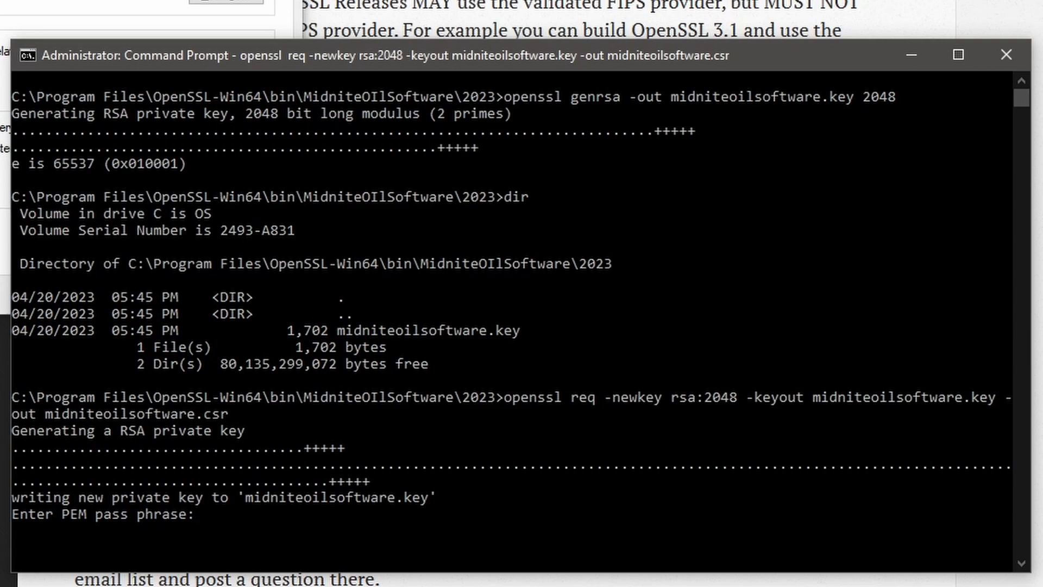
key(Return)
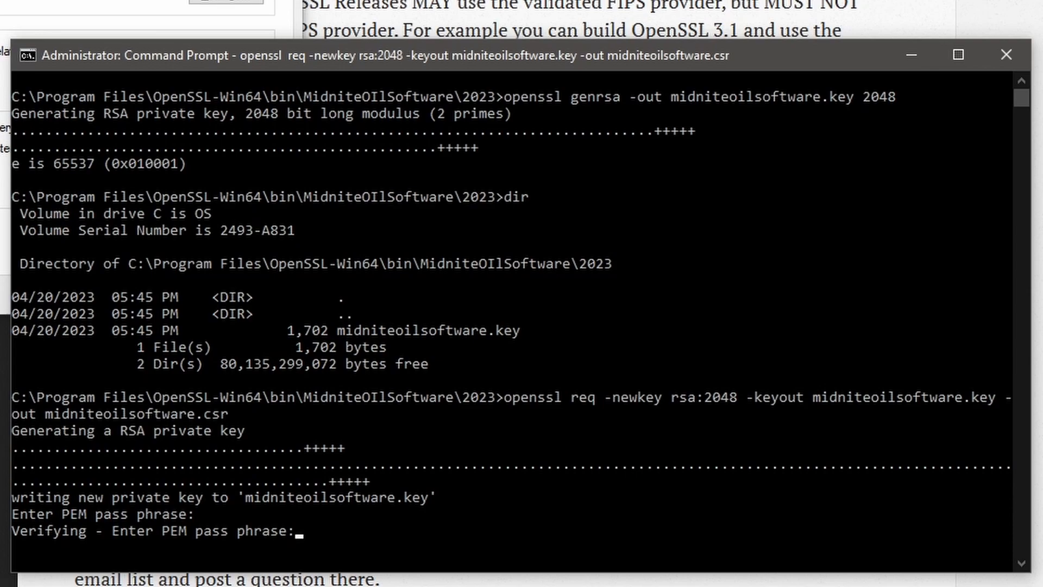
key(Return)
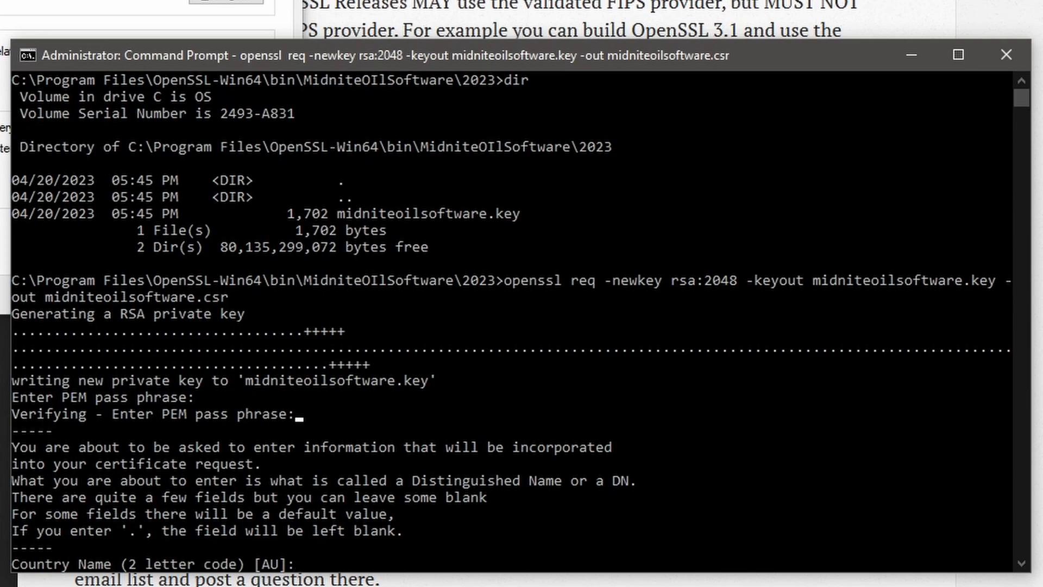
Step: Enter subject details: US, North Carolina, Cary, Midnite Oil Software, organizational unit games
text(US)
key(Return)
text(North )
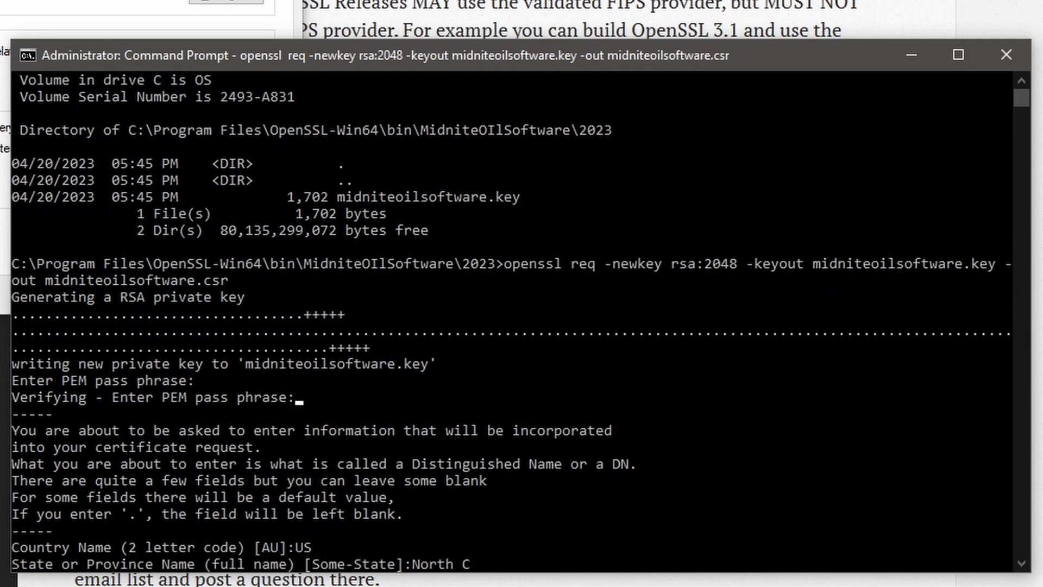
text(Carolina)
key(Return)
text(Cary)
key(Return)
text(Midnite Oil)
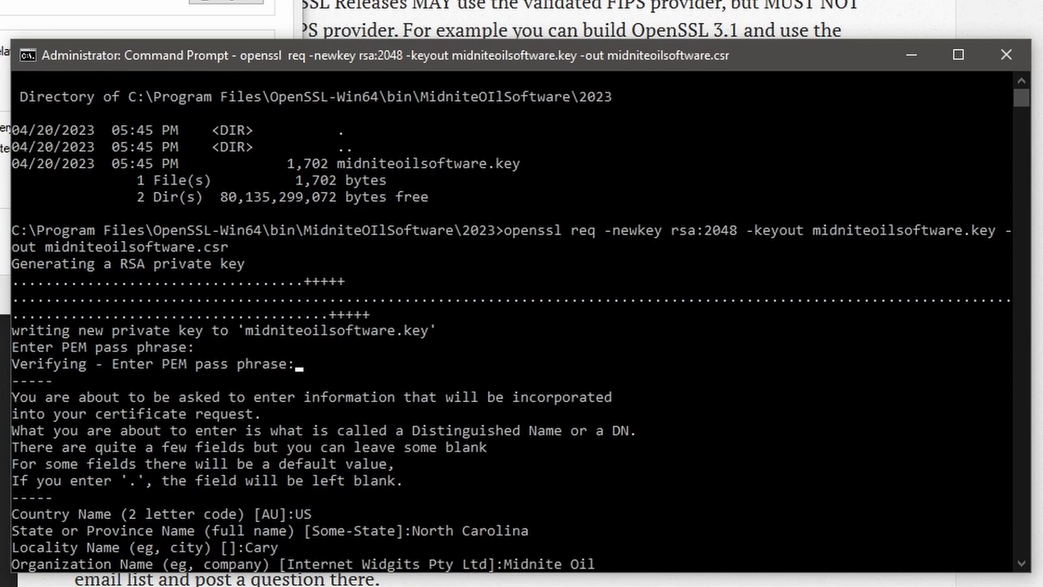
text( Software)
key(Return)
text(games)
key(Return)
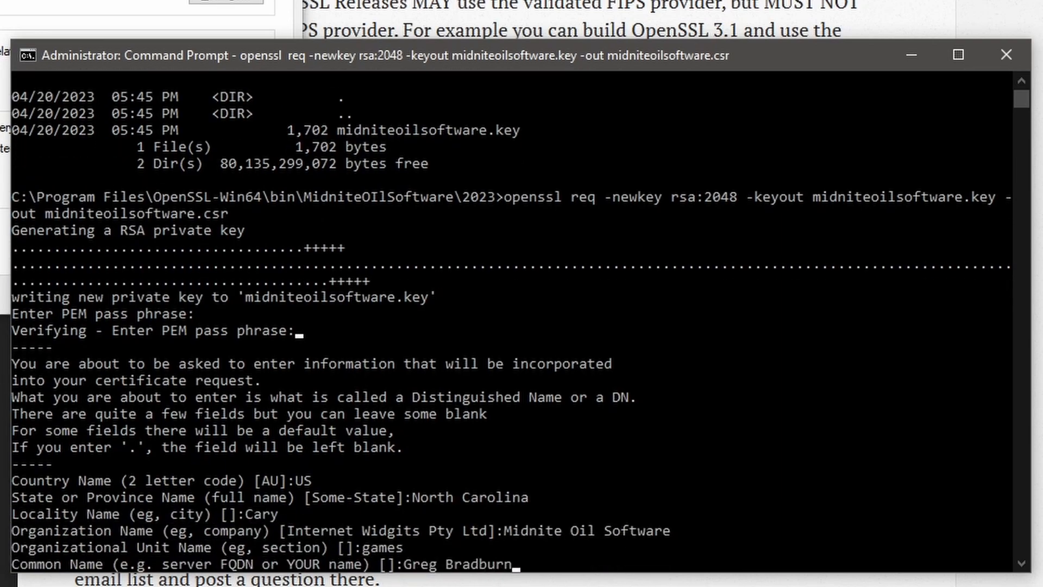
Step: Fill in the common name, contact e-mail, challenge password and optional company name, then list the files
key(Return)
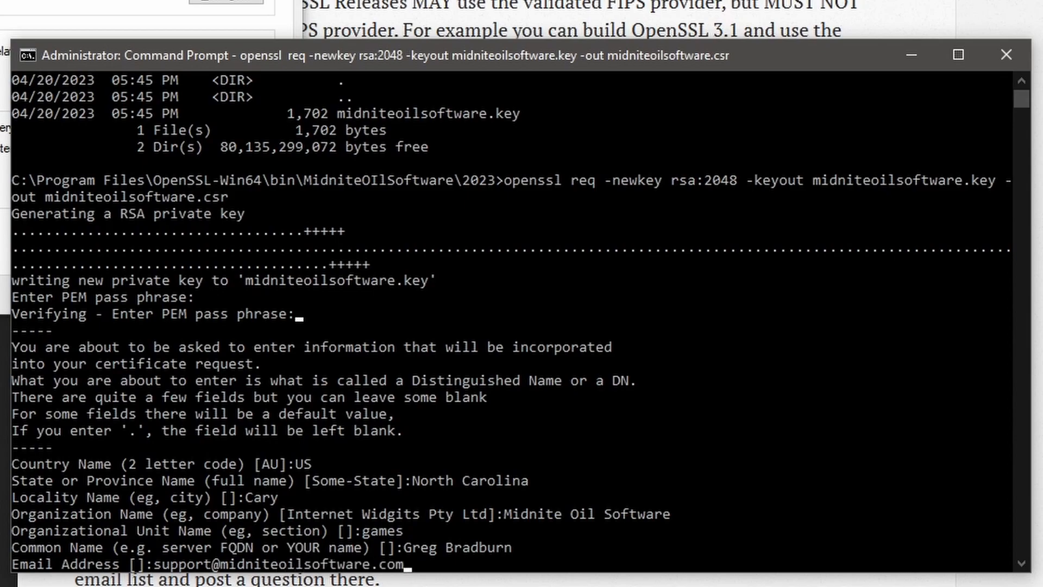
key(Return)
key(Return)
key(Return)
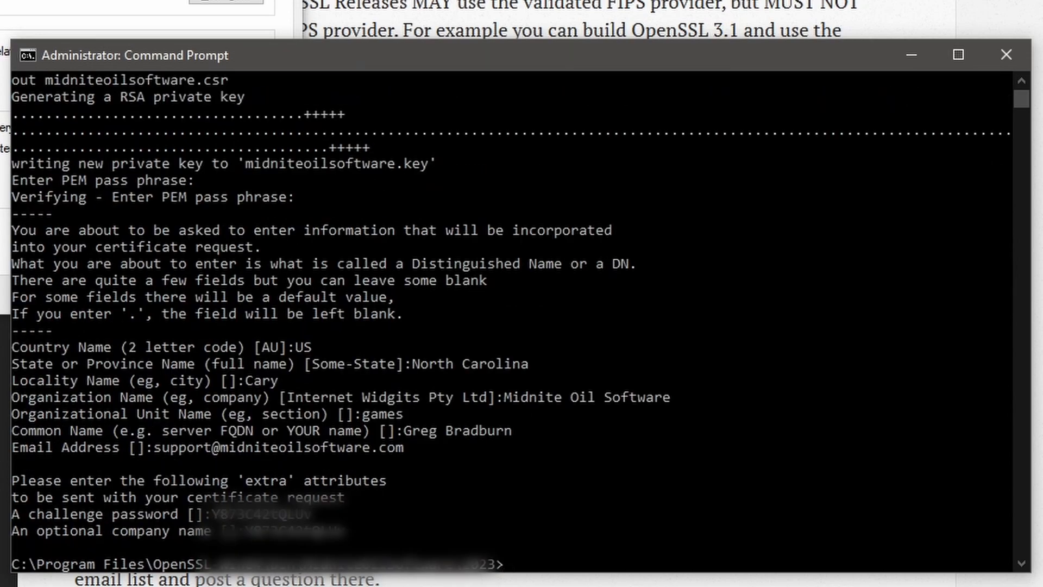
key(Return)
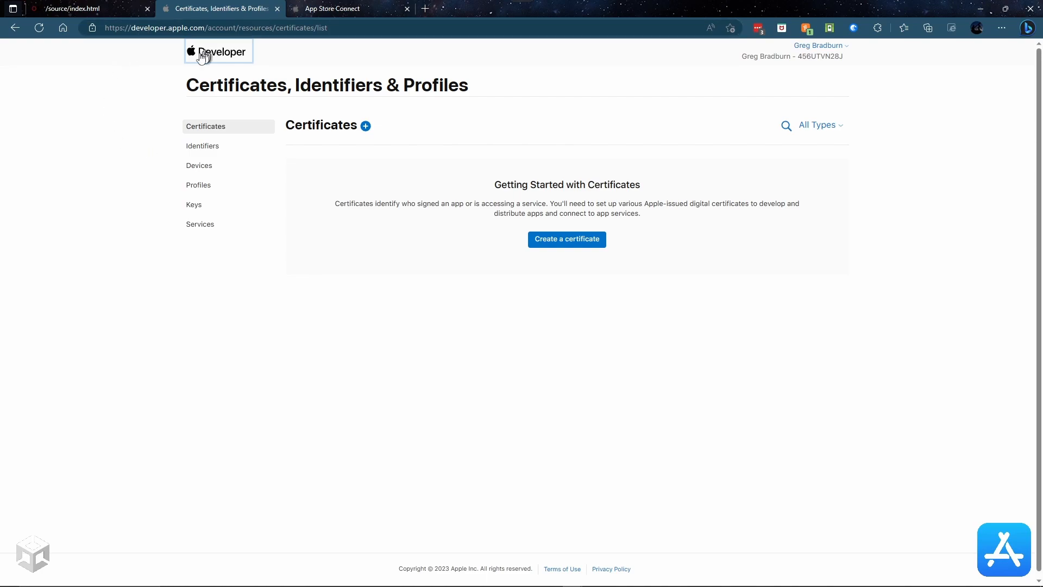
Step: Navigate back to the Apple Developer home page at developer.apple.com
click(39, 27)
drag(206, 27, 440, 46)
key(alt+Left)
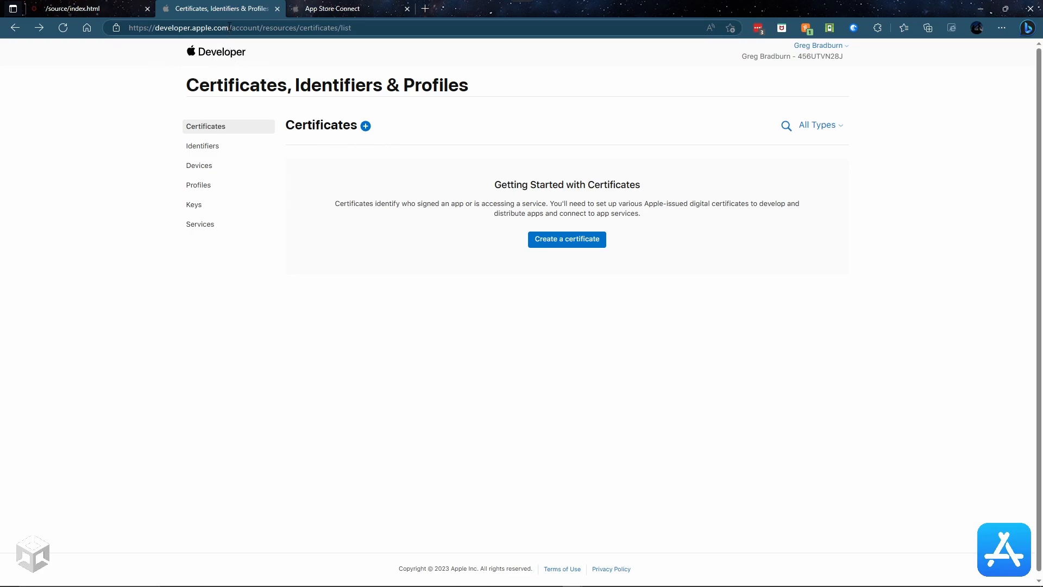
drag(229, 28, 435, 31)
key(BackSpace)
key(Return)
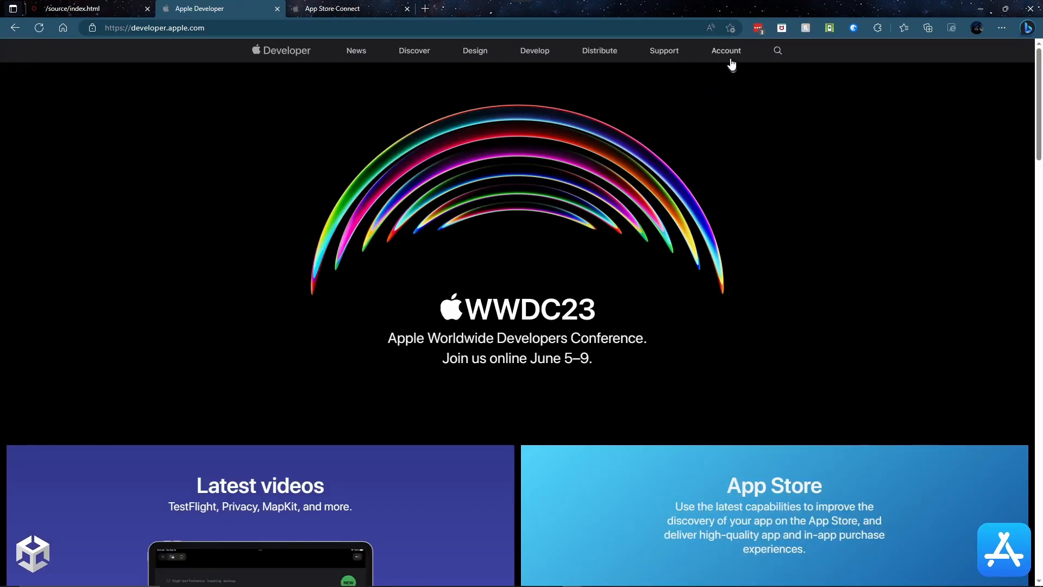
Step: Create a new certificate under Account > Certificates, choosing Apple Distribution, and continue
click(730, 58)
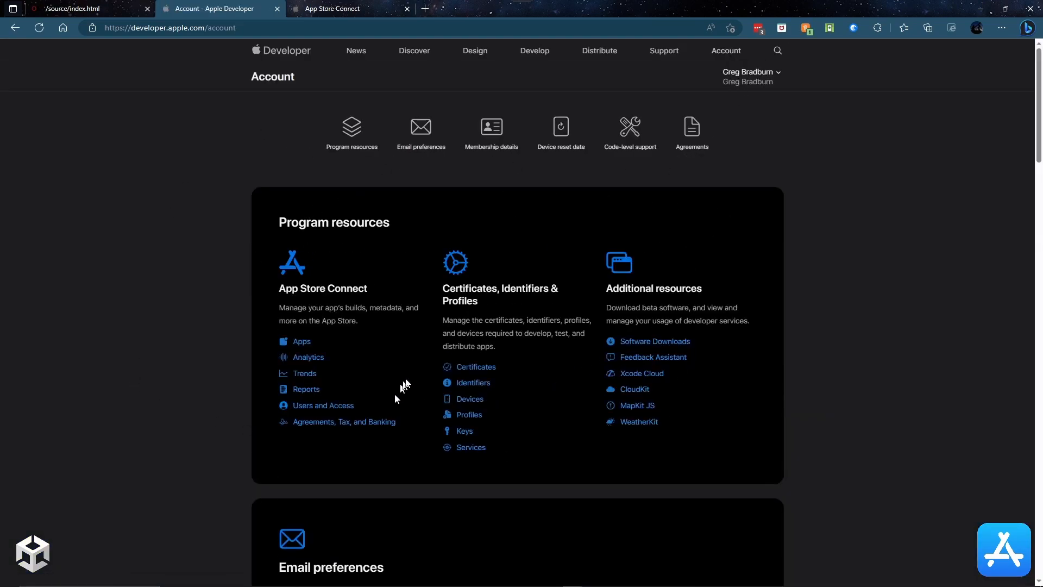
click(468, 368)
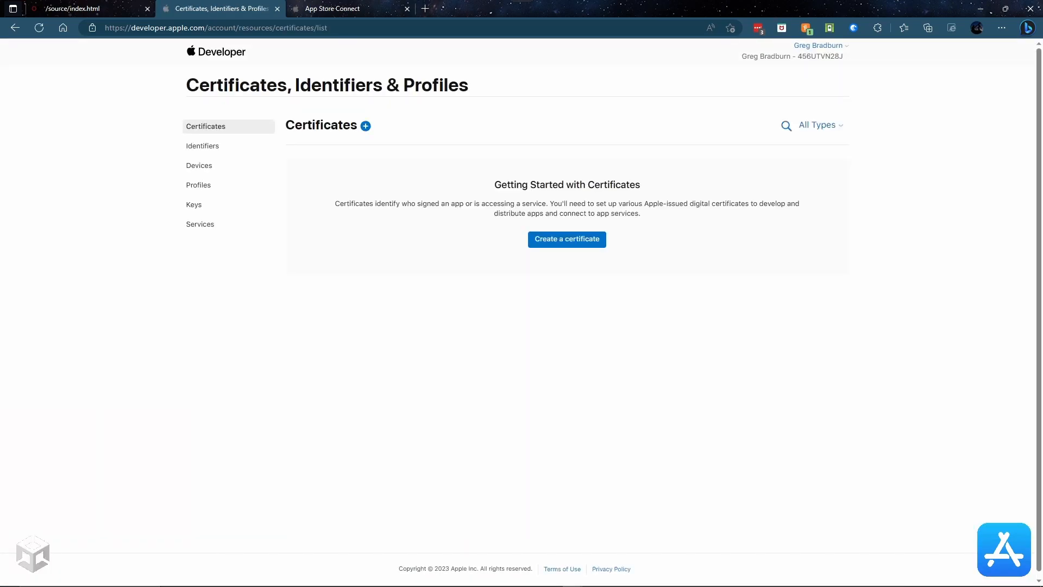
click(565, 245)
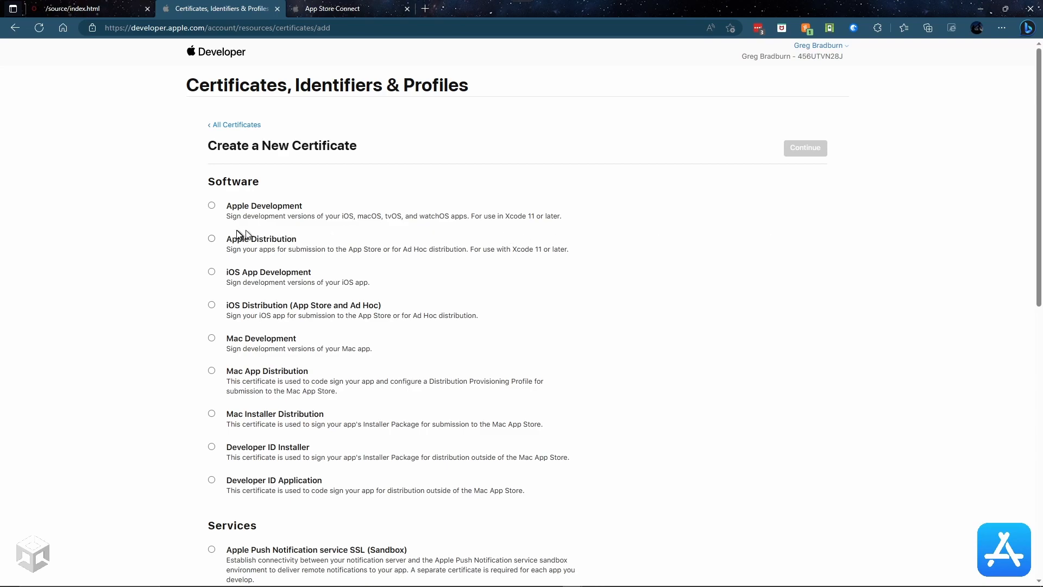
click(212, 239)
scroll(503, 274, down, 4)
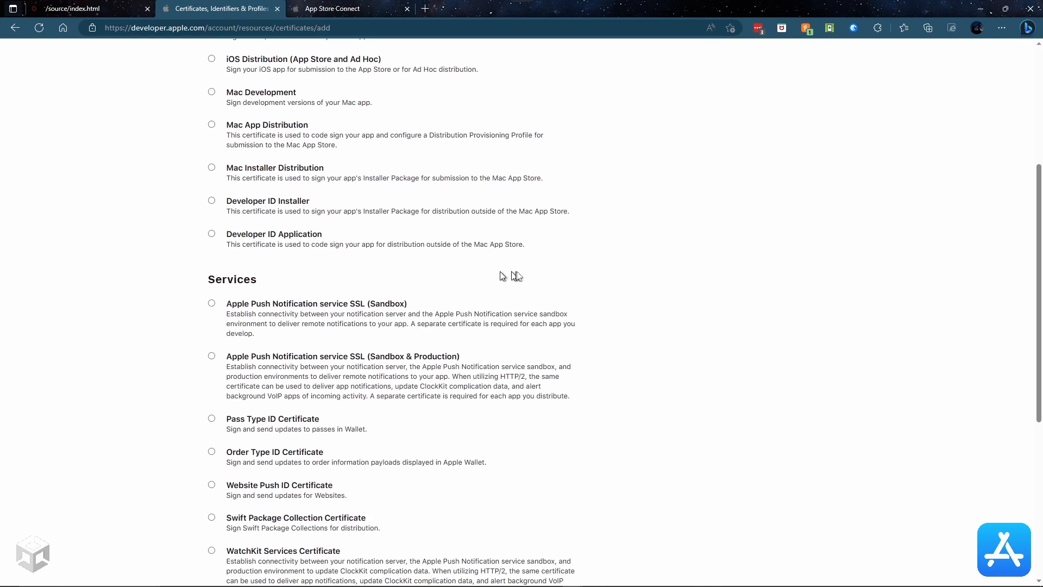
scroll(380, 368, down, 5)
scroll(335, 394, up, 3)
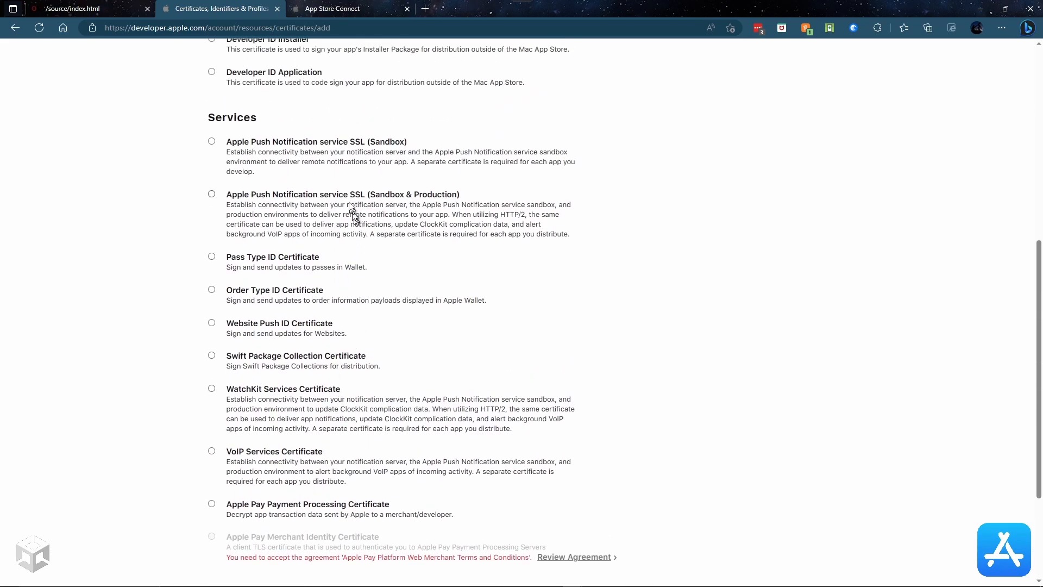
scroll(349, 181, up, 8)
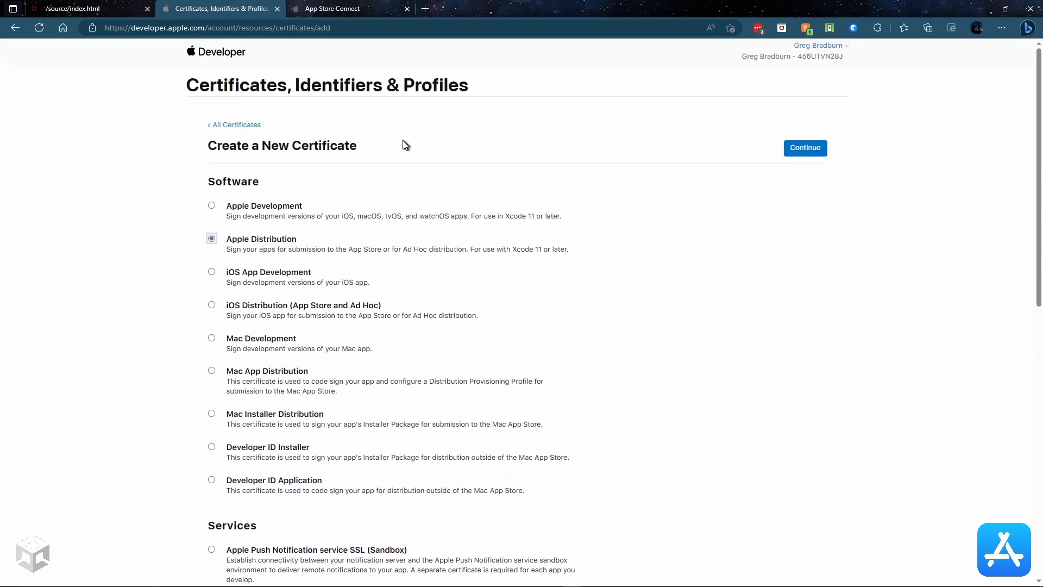
click(815, 154)
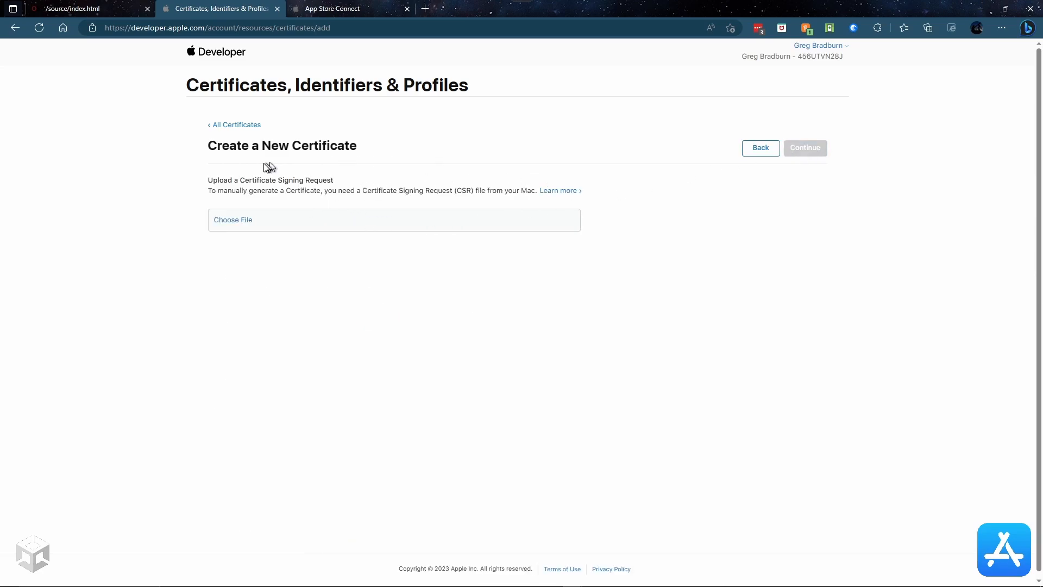
Step: Browse to C:\Program Files\OpenSSL-Win64\bin\MidniteOilSoftware\2023 and select midniteoilsoftware.csr
click(229, 223)
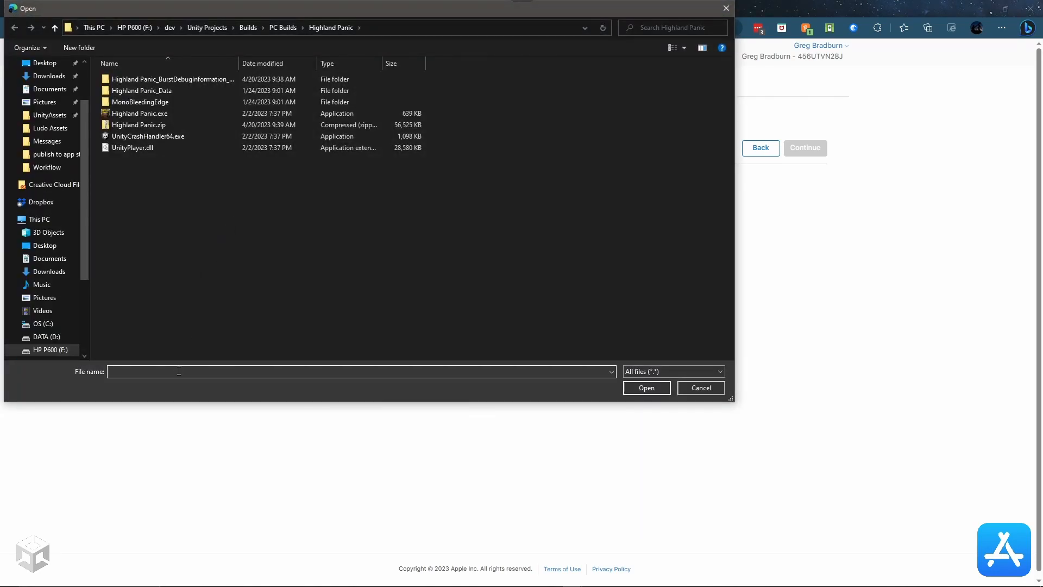
click(51, 324)
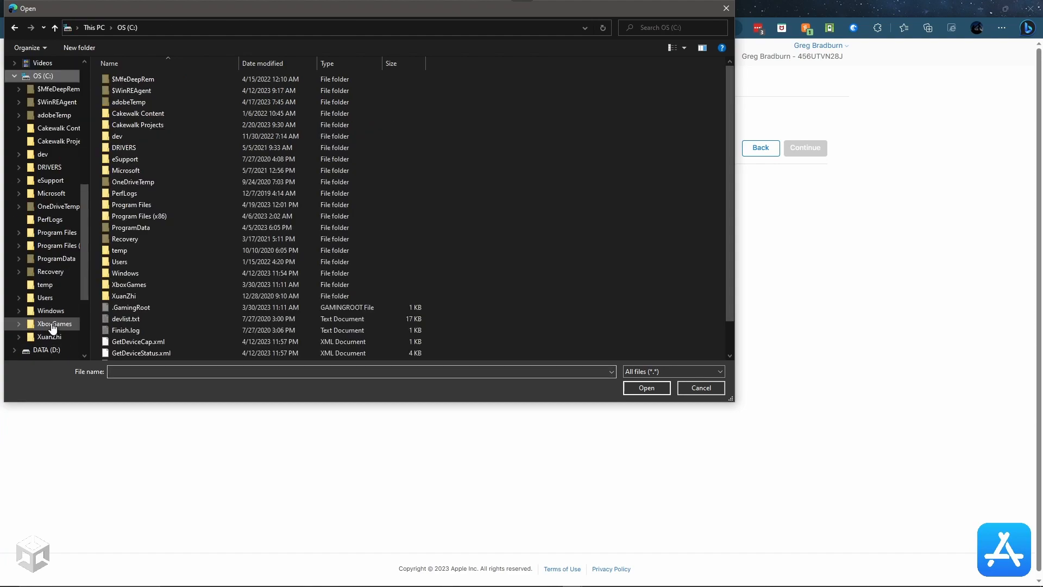
double_click(132, 204)
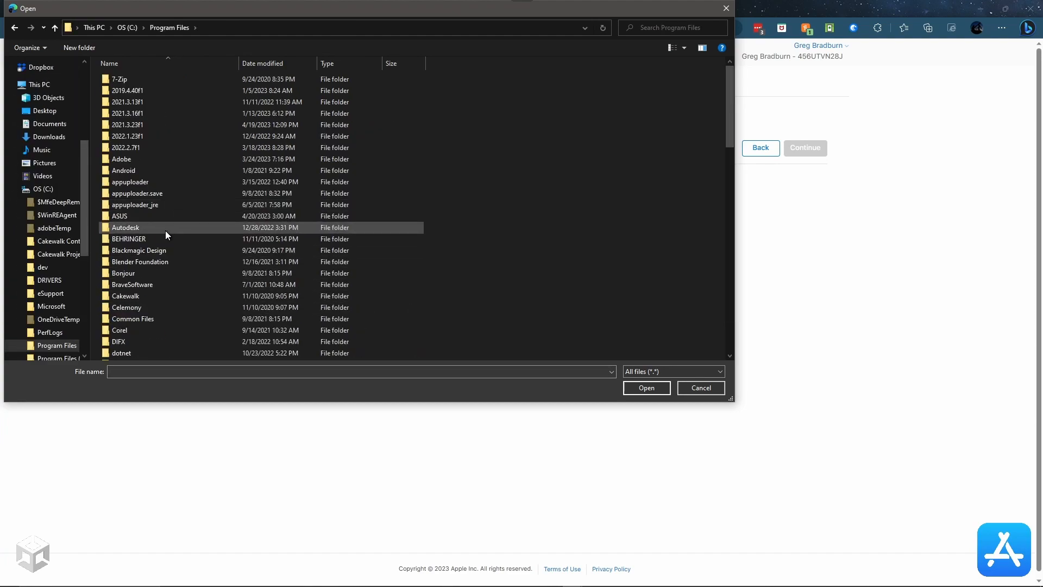
scroll(171, 243, down, 8)
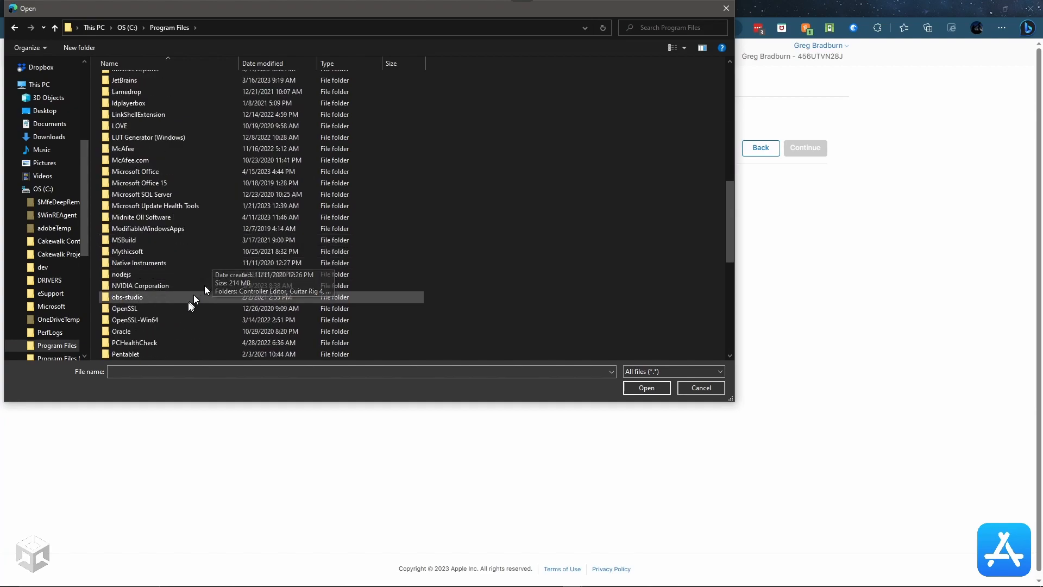
double_click(154, 319)
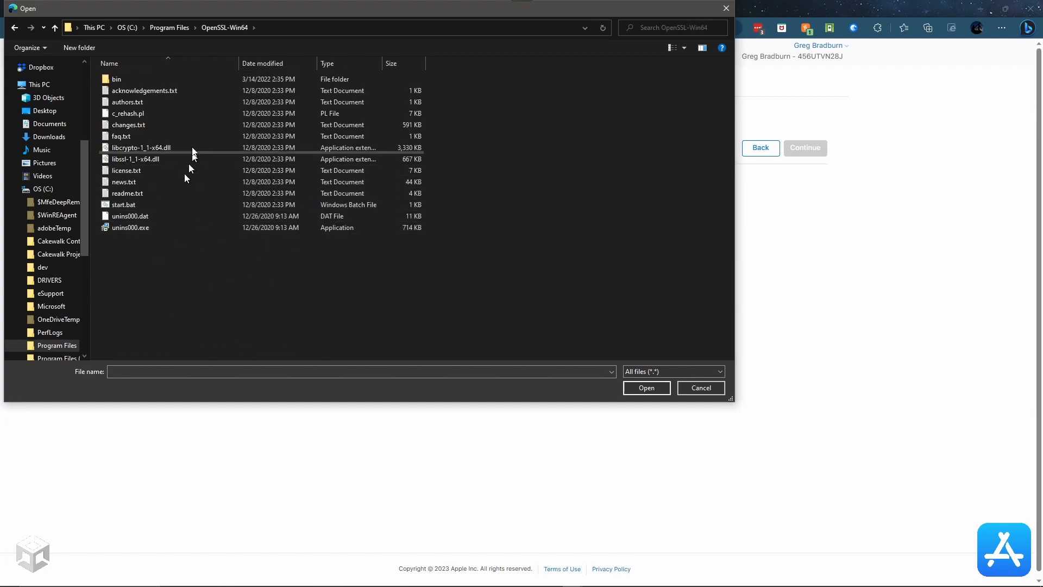
double_click(115, 80)
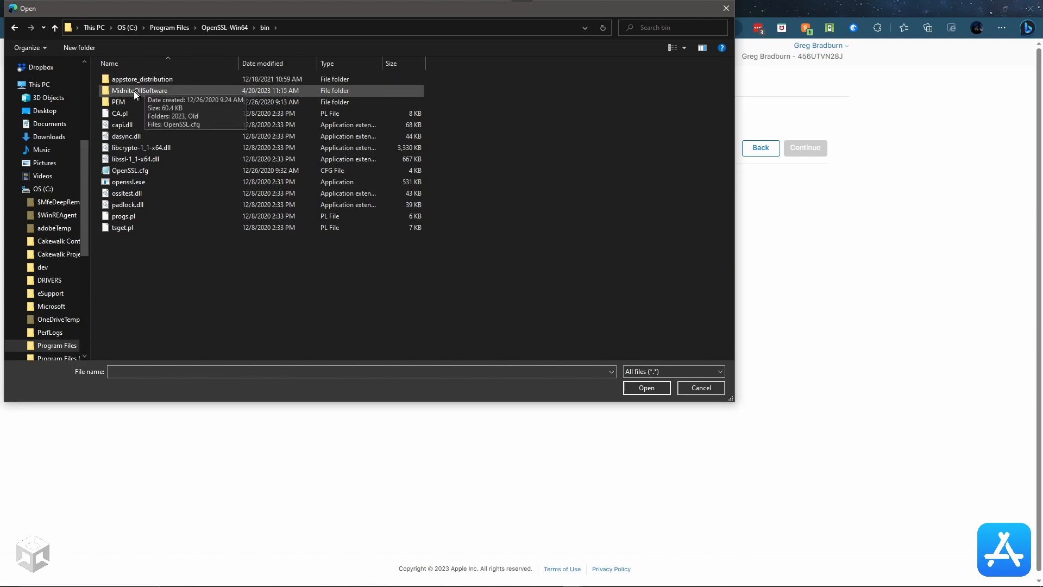
double_click(134, 90)
double_click(122, 78)
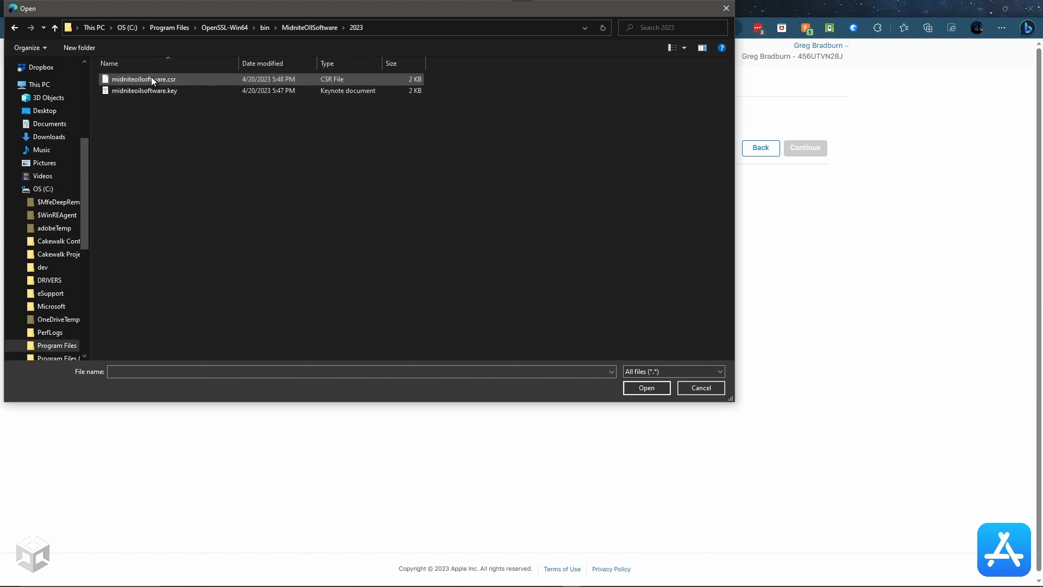
double_click(151, 80)
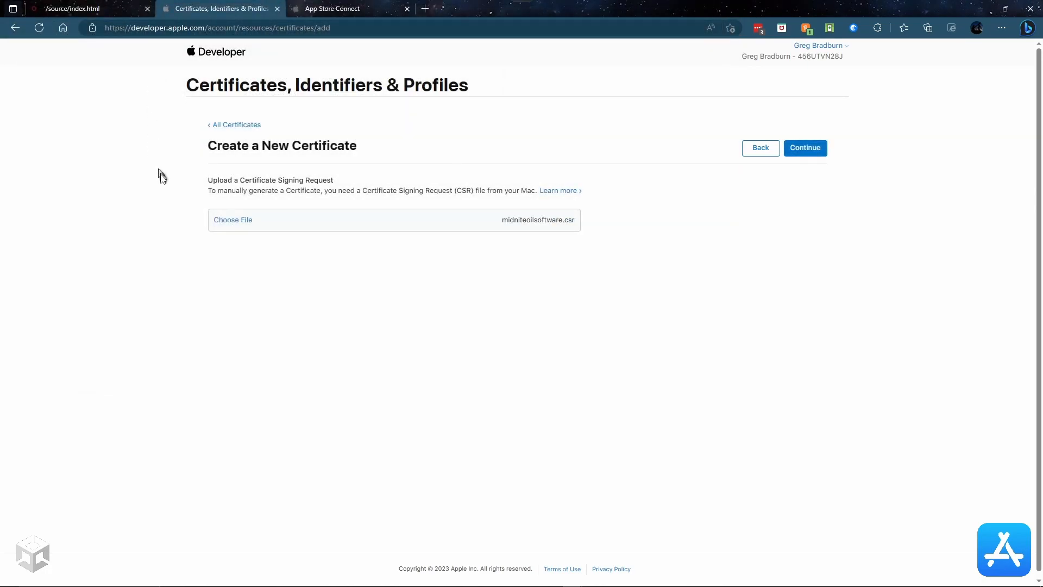
Step: Generate the Distribution certificate expiring 2024/04/19 and keep the downloaded distribution.cer
click(818, 149)
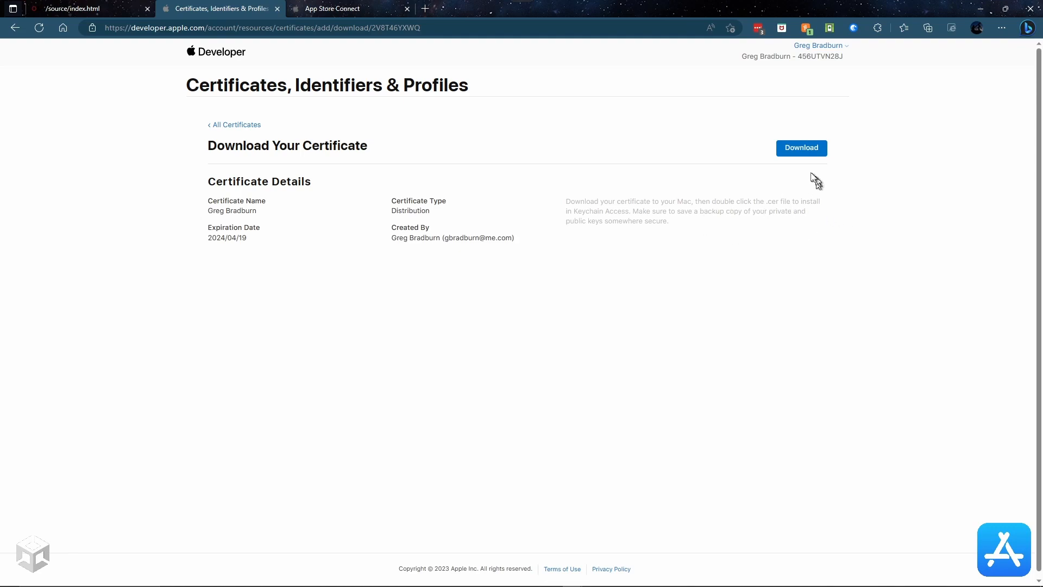
click(798, 154)
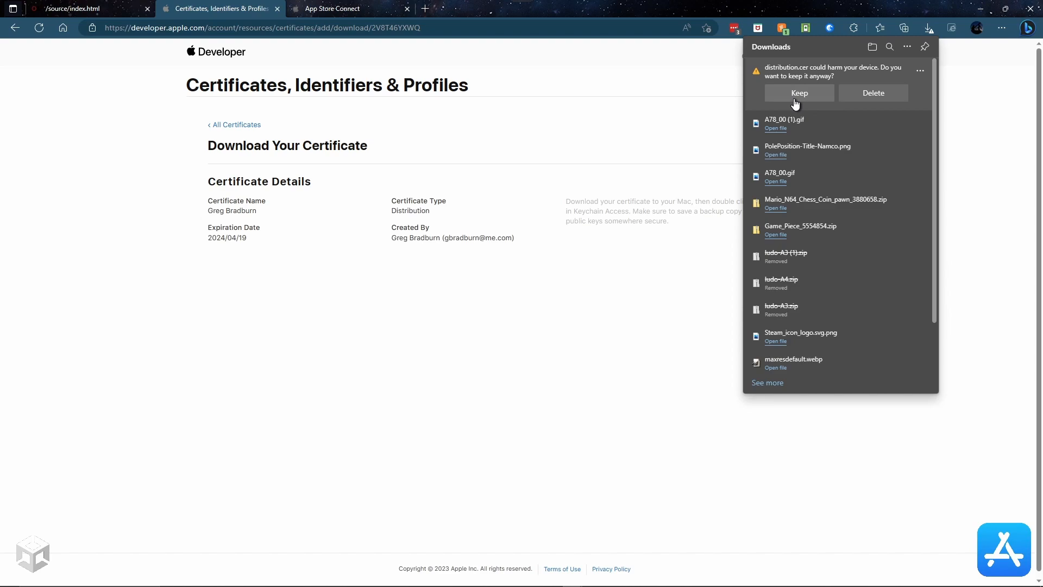
click(799, 93)
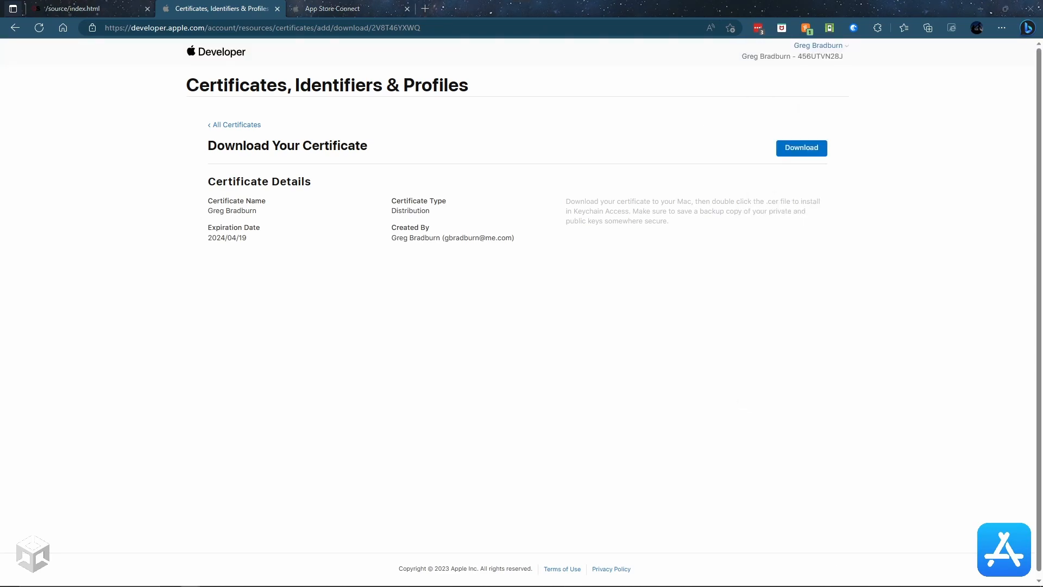
Step: Copy distribution.cer into the 2023 folder, approving the permission prompt, and bring Command Prompt forward
drag(646, 197, 491, 131)
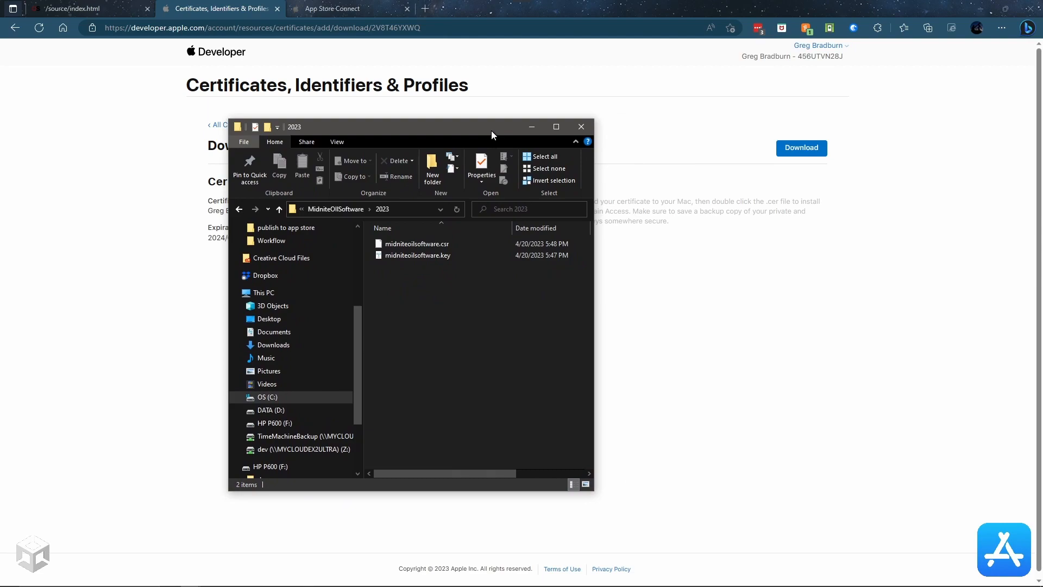
drag(1042, 385, 446, 326)
click(494, 230)
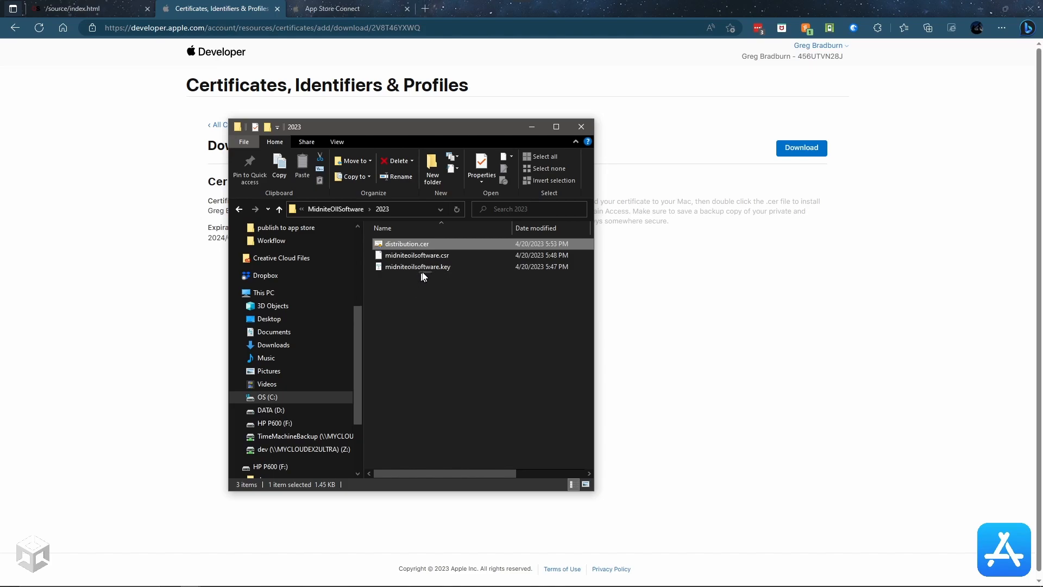
drag(471, 128, 1042, 261)
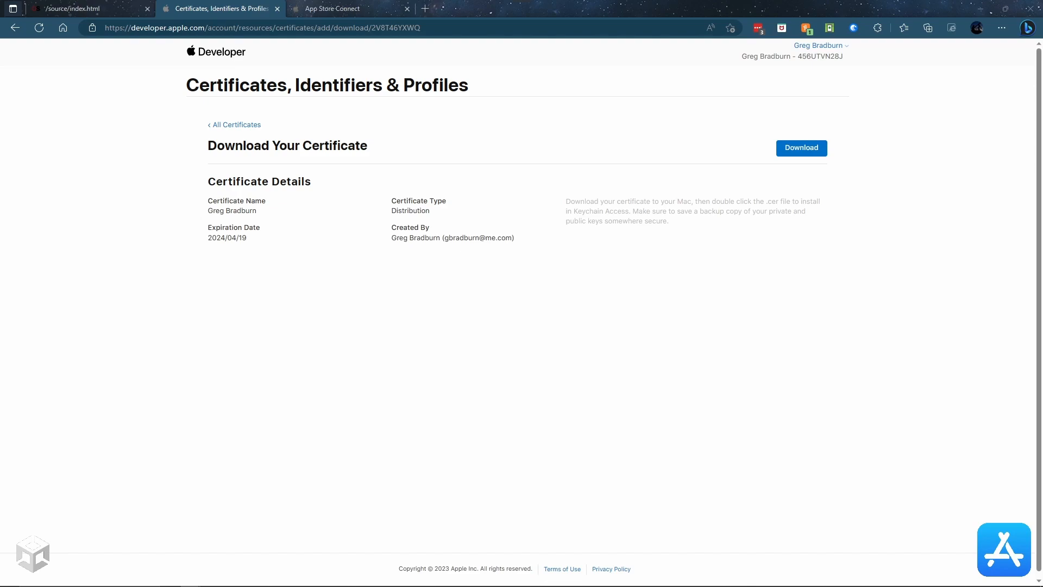
drag(1041, 239, 589, 239)
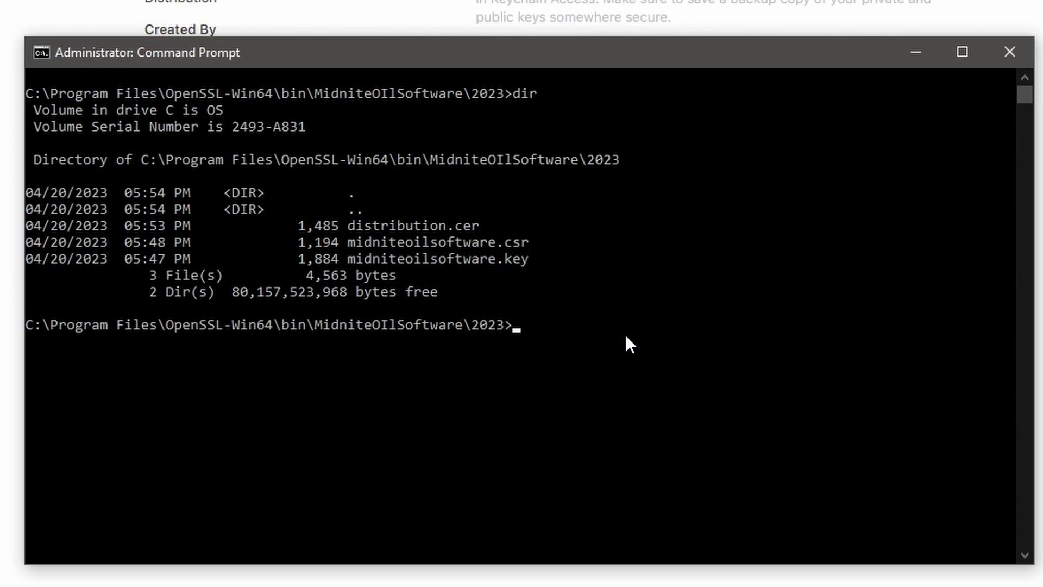
Step: Convert distribution.cer from DER to midniteoilsoftware.pem with openssl x509 and verify it with dir
text(openssl x509 -in distribution.cer -inform)
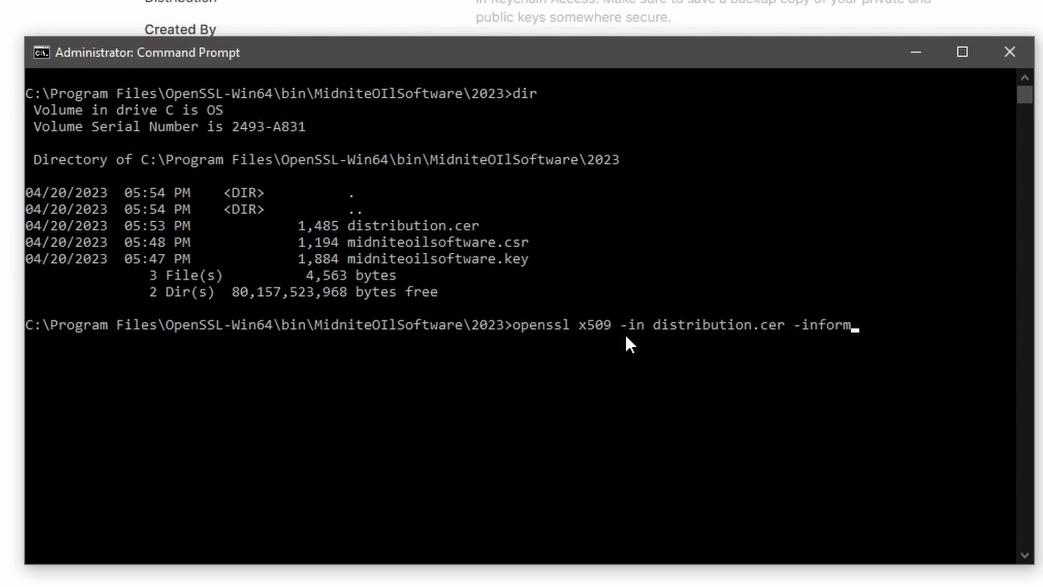
text( DER -out midniteo)
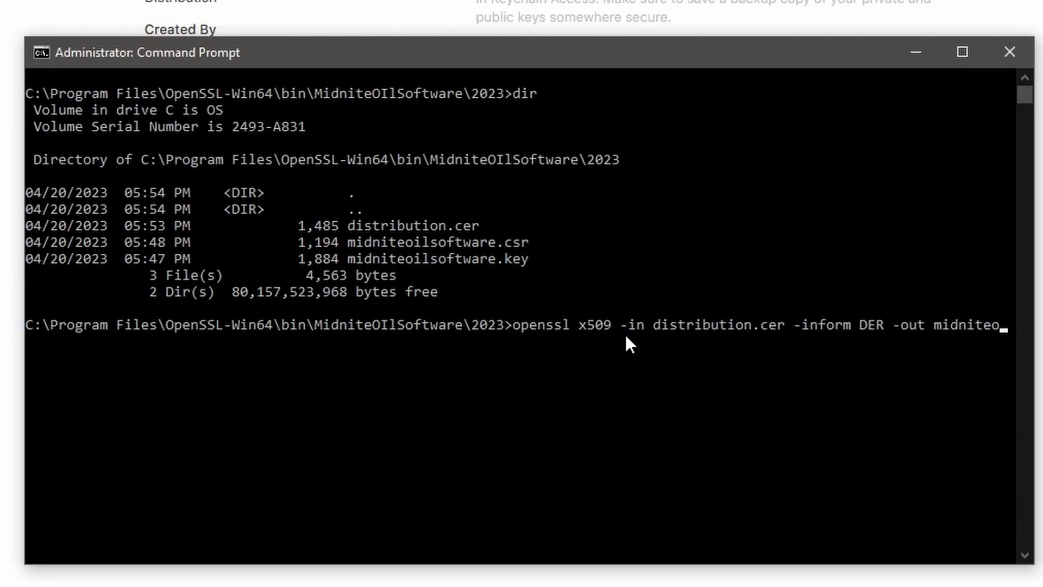
text(ilsoftware.pem -outform PEM)
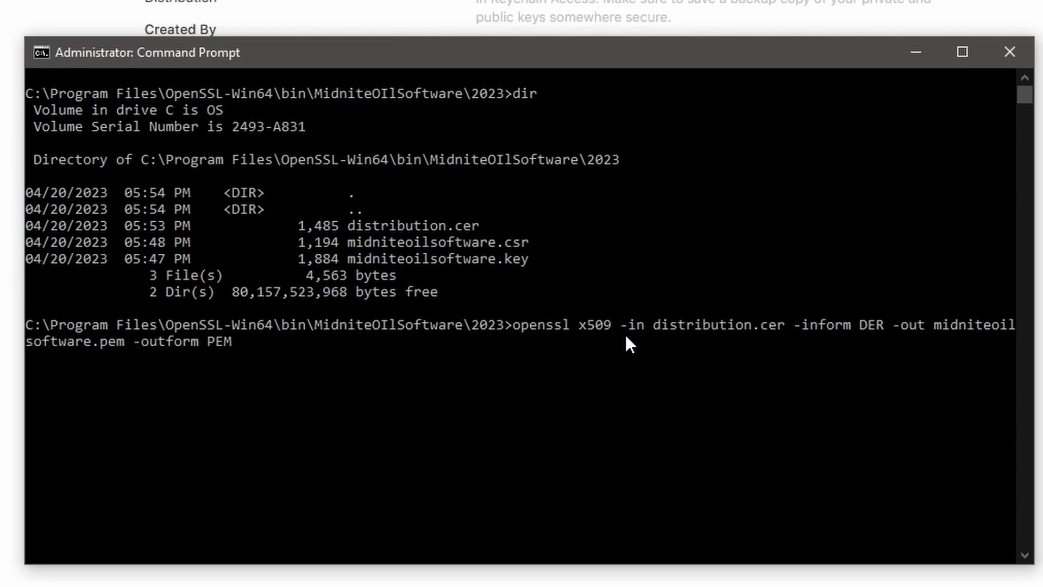
key(Return)
text(dir)
key(Return)
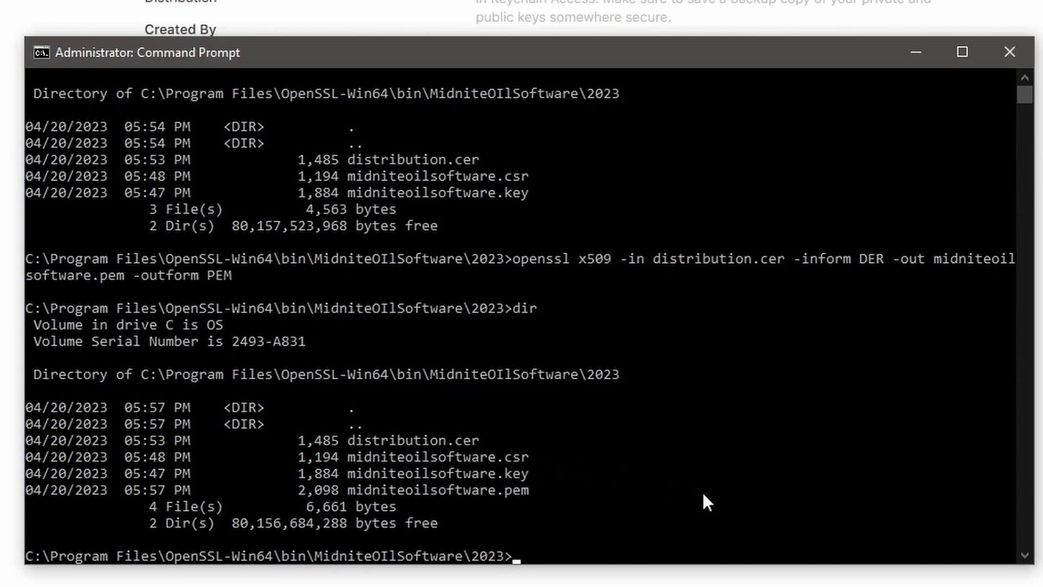
text(openssl pkcs12 -export -inkey midniteoilsoftware.key -in midniteoilsoftware.key)
Step: Export the key and certificate to a password-protected midniteoilsoftware.p12, then list the folder to confirm it
key(Tab)
text(-out)
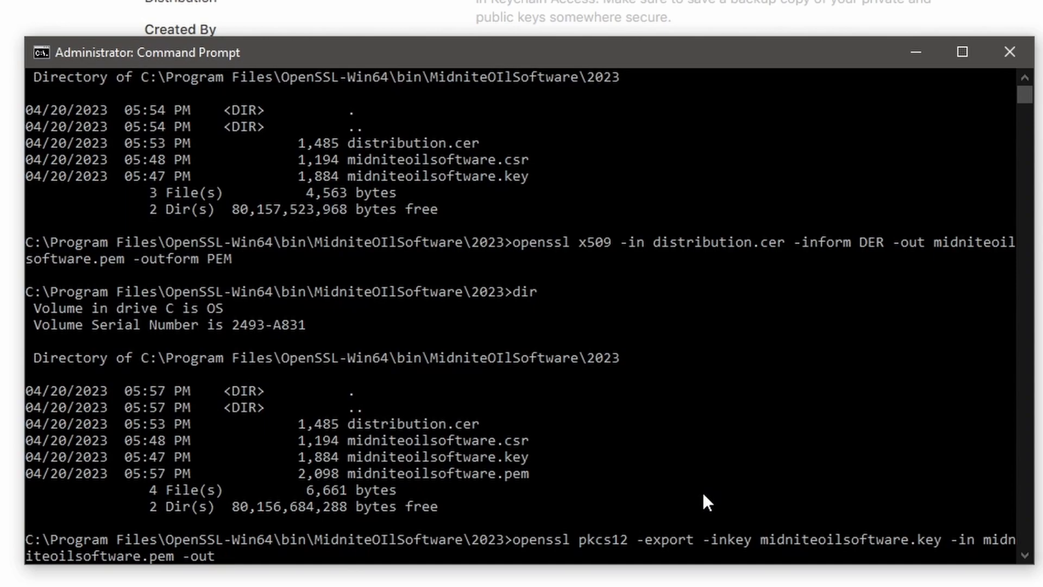
text( midniteoilsoftware.p12)
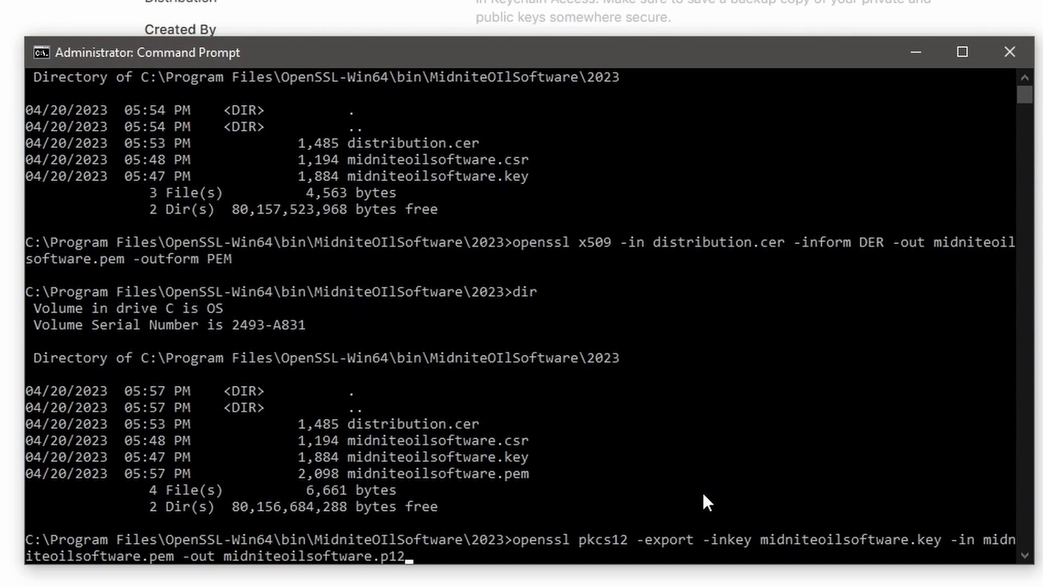
key(Return)
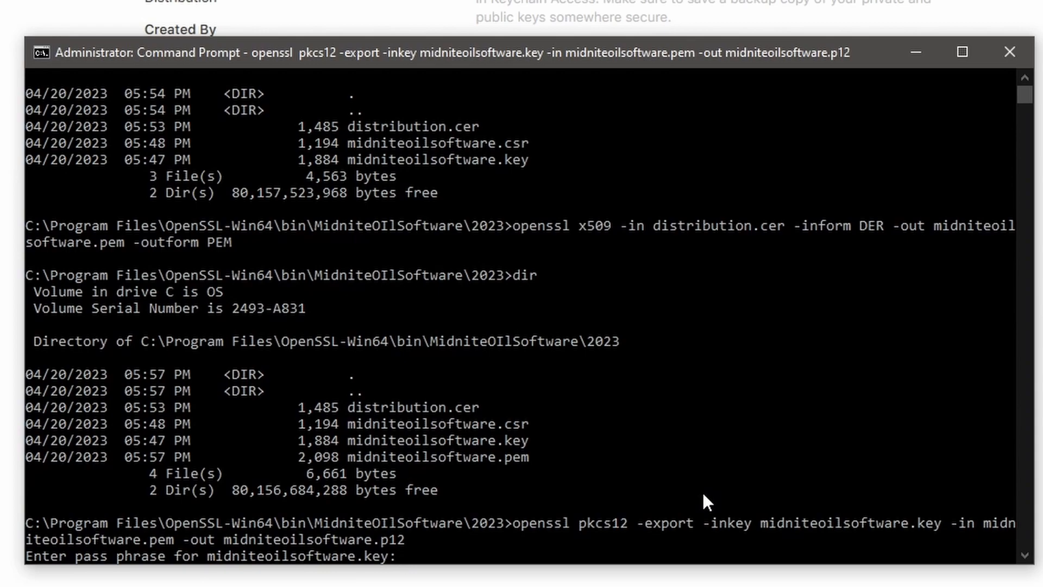
key(Return)
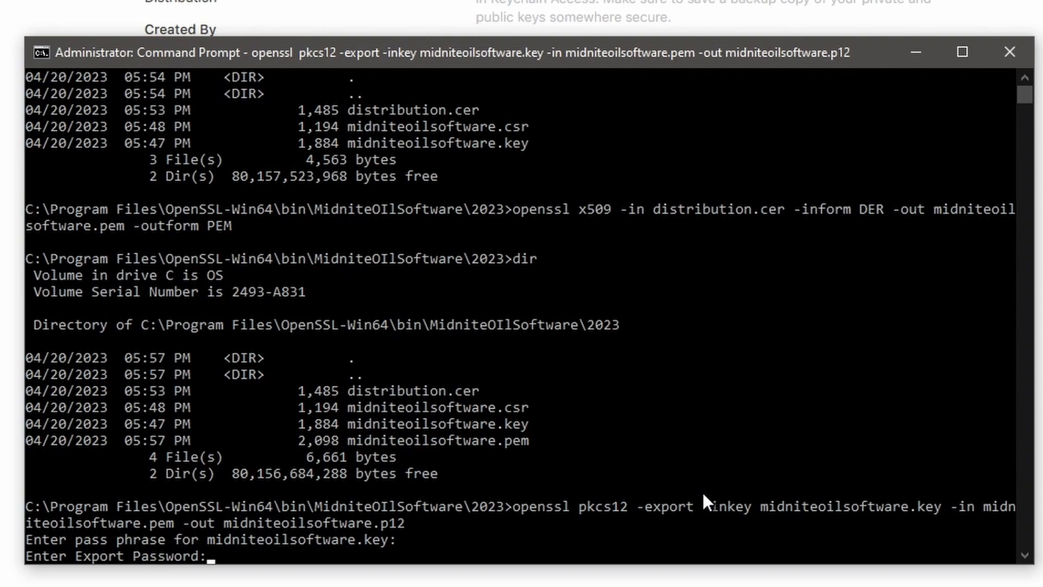
key(Return)
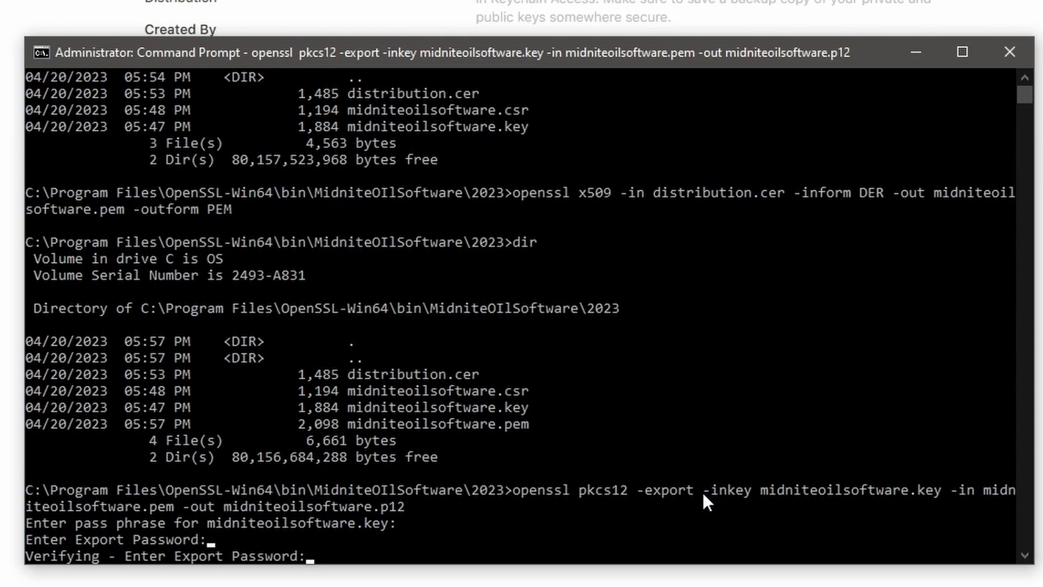
key(Return)
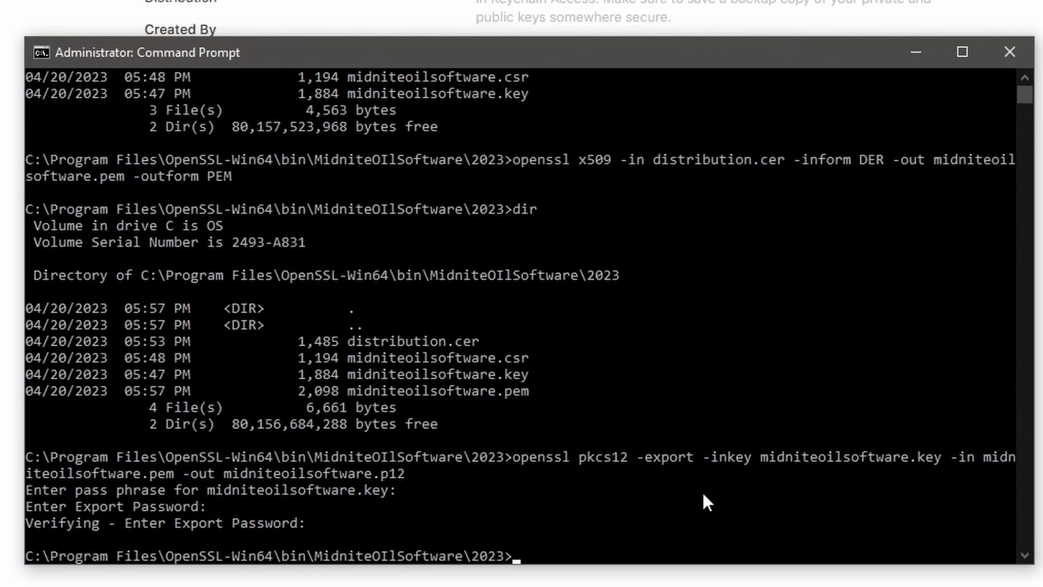
text(dir)
key(Return)
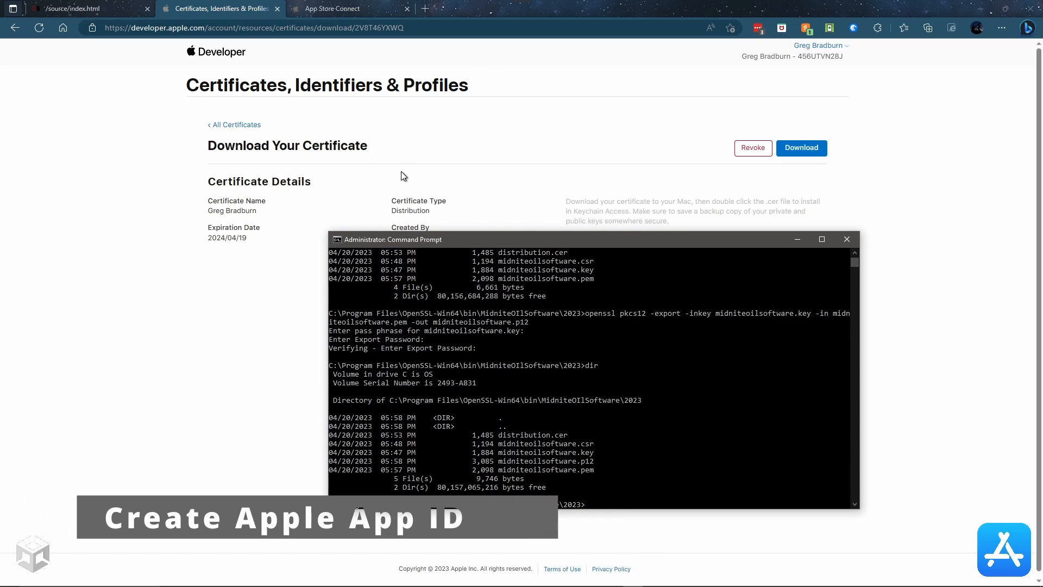
Step: Go to Identifiers, filter the list to App IDs, and start registering a new identifier
click(412, 126)
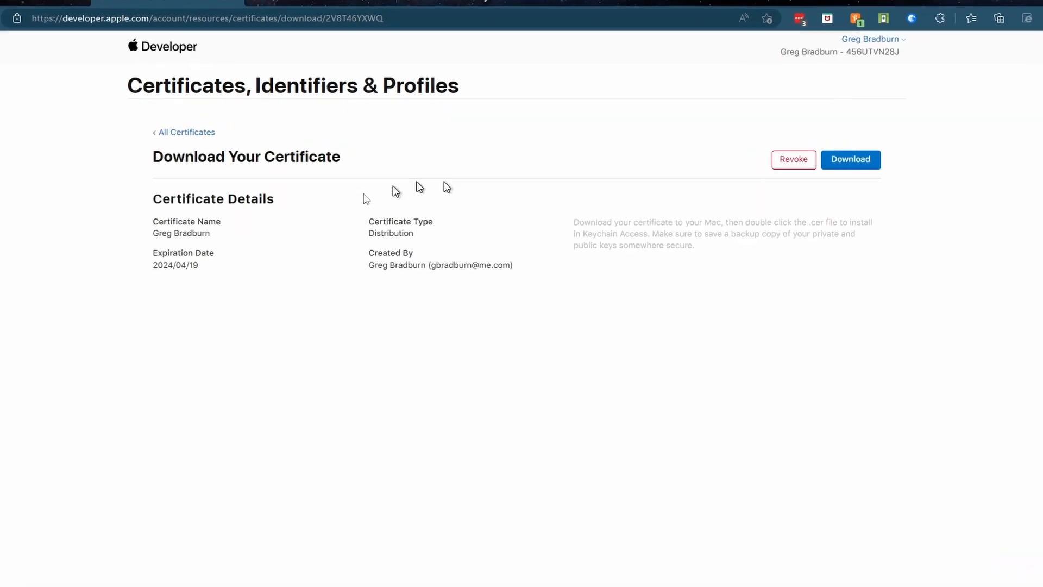
click(185, 131)
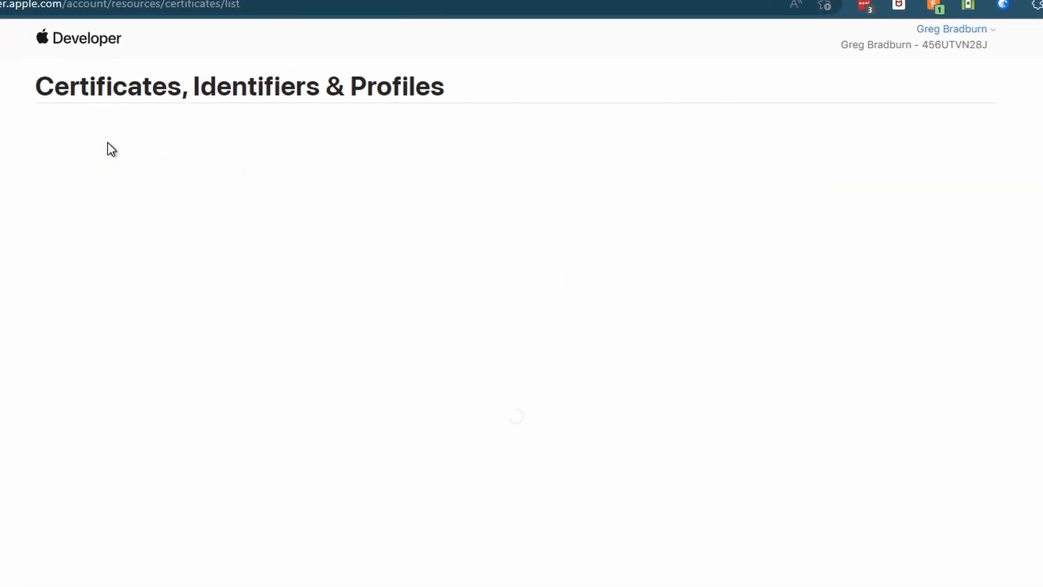
click(63, 181)
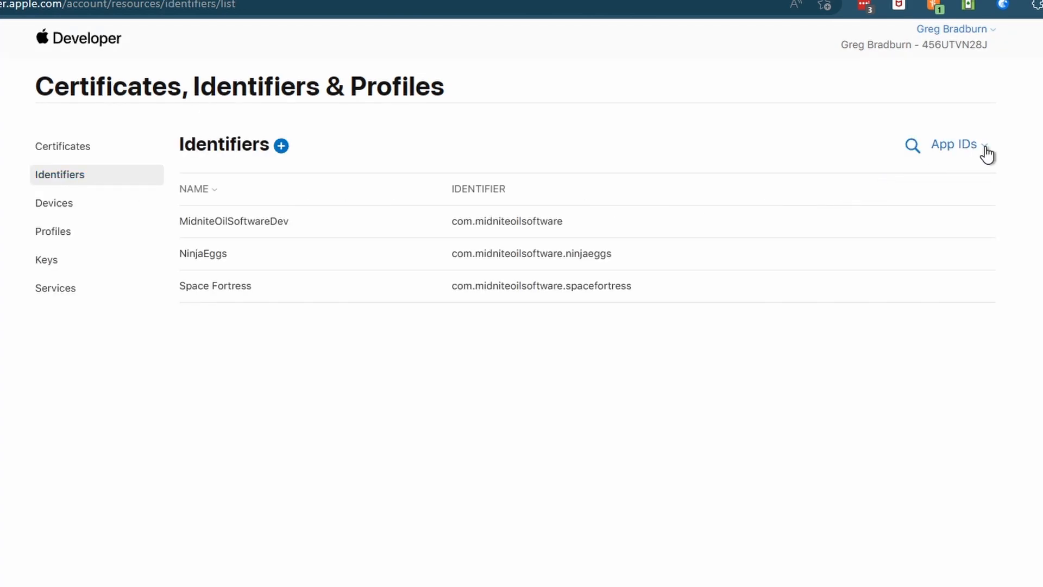
click(984, 145)
click(838, 189)
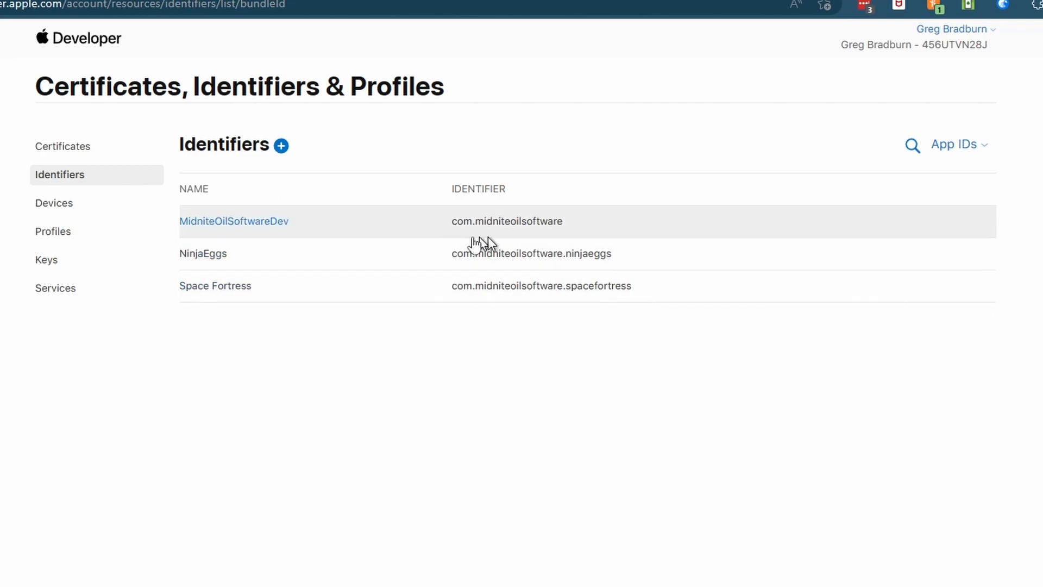
click(281, 146)
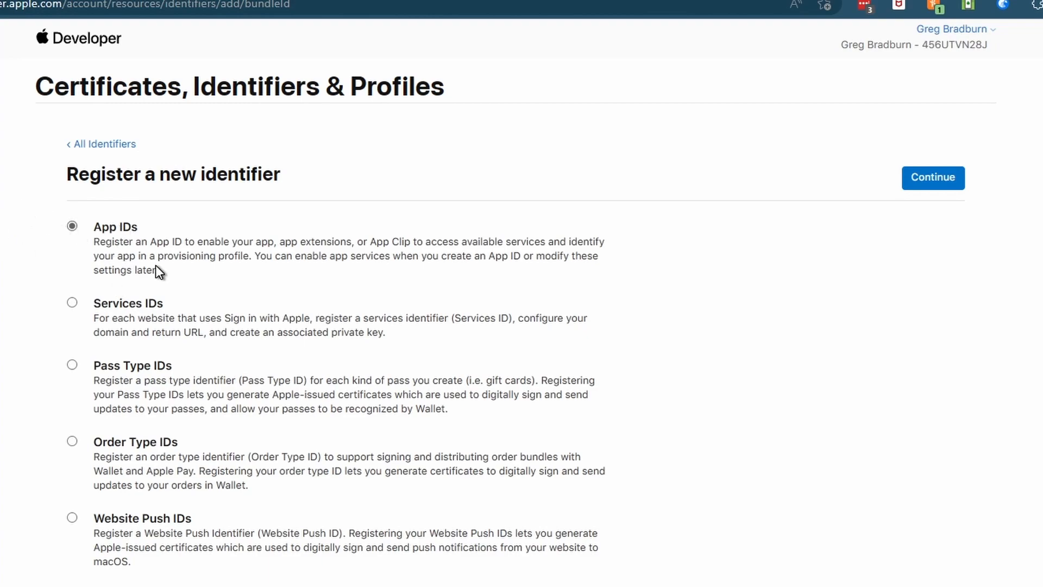
Step: Choose App IDs, then the App type, and enter 'Highland Panic' as the description
click(935, 183)
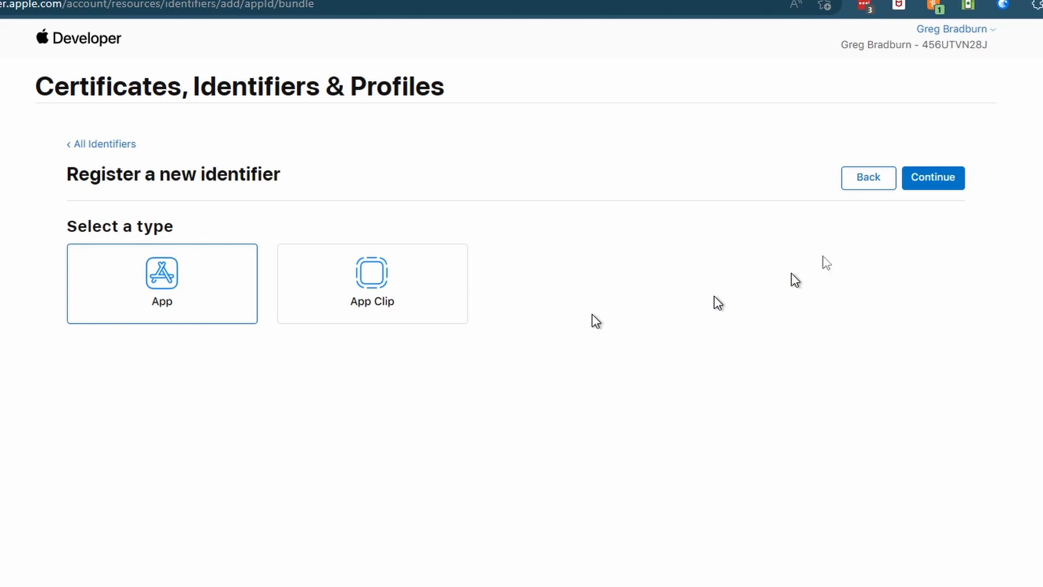
click(929, 186)
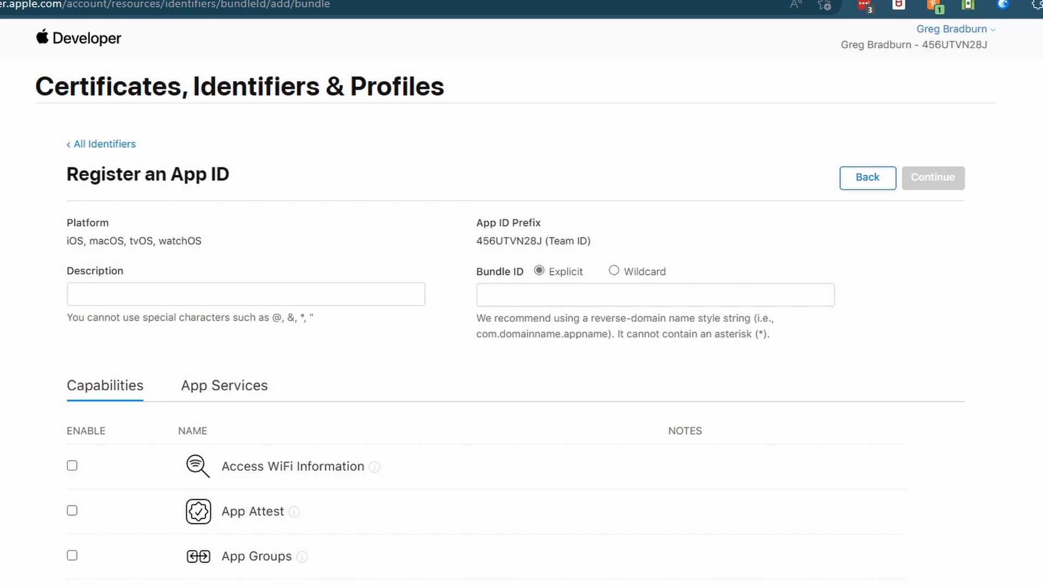
click(221, 298)
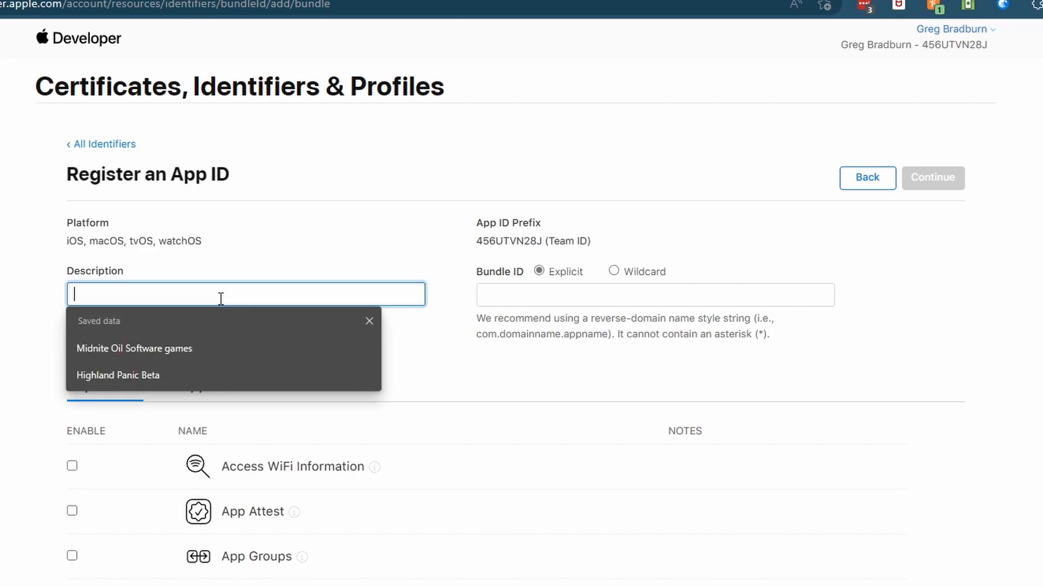
text(Hi)
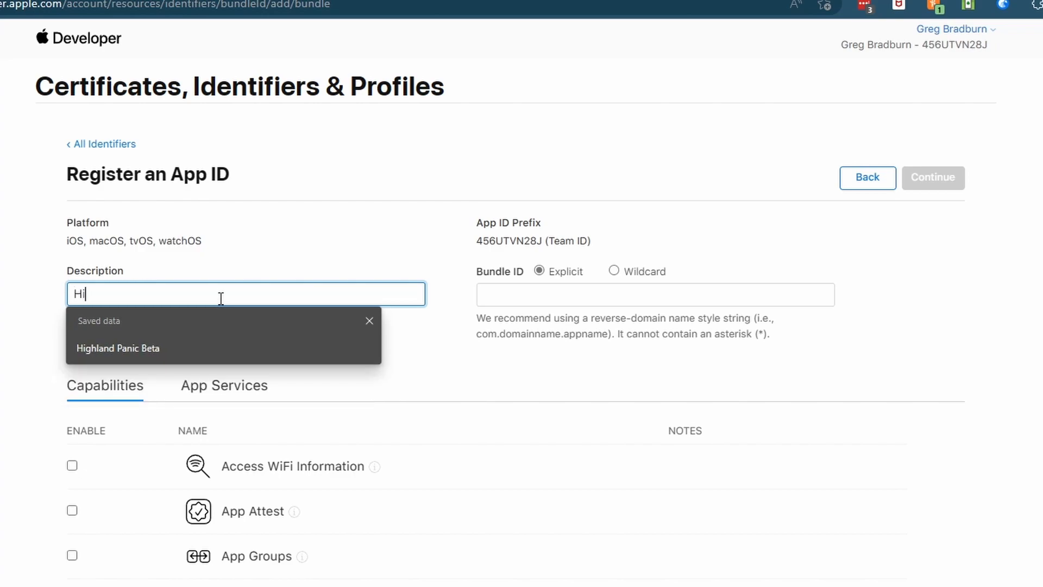
text(ghland Panic)
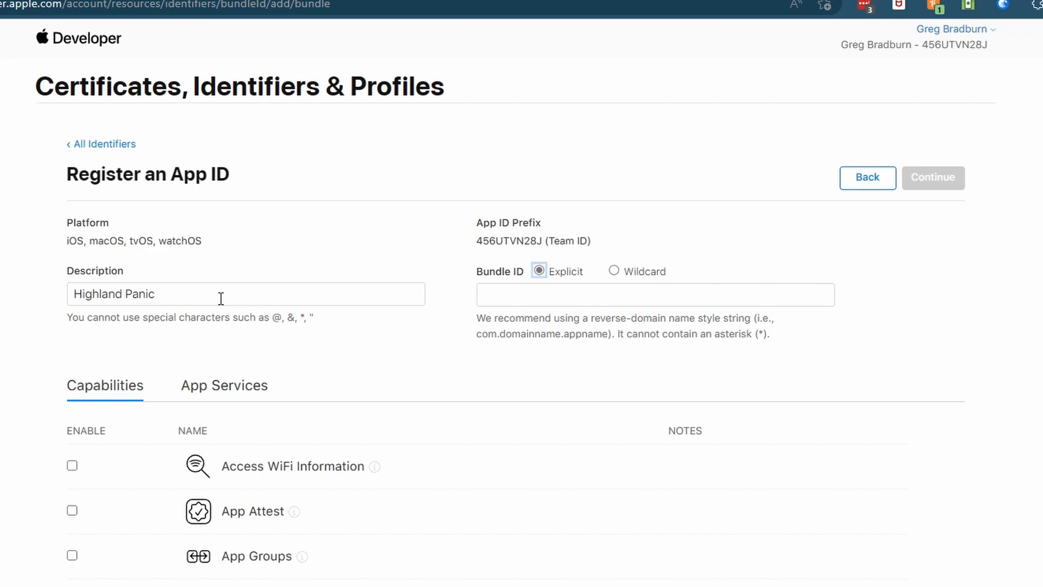
Step: Enter explicit bundle ID com.midniteoilsoftware.highlandpanic and review the Capabilities list, leaving everything unchecked
click(498, 295)
text(com.)
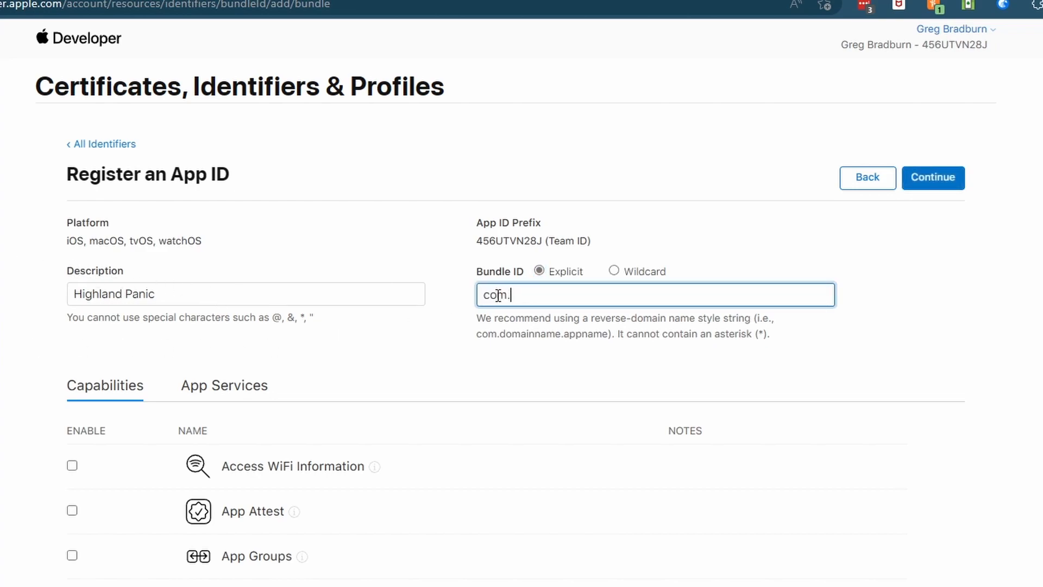
text(midniteoilsoftware.h)
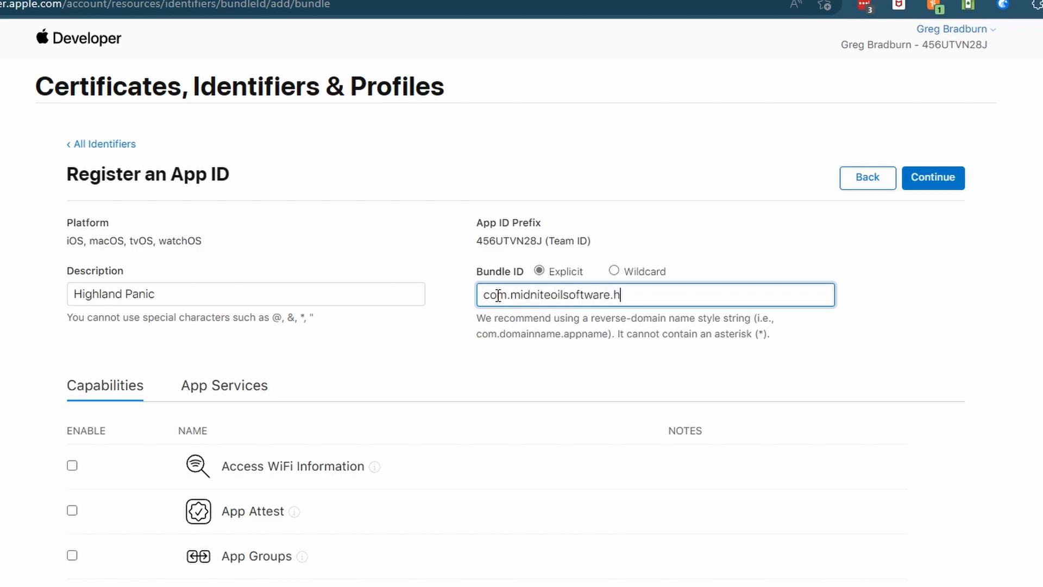
text(ighlandpanic)
scroll(5, 433, down, 6)
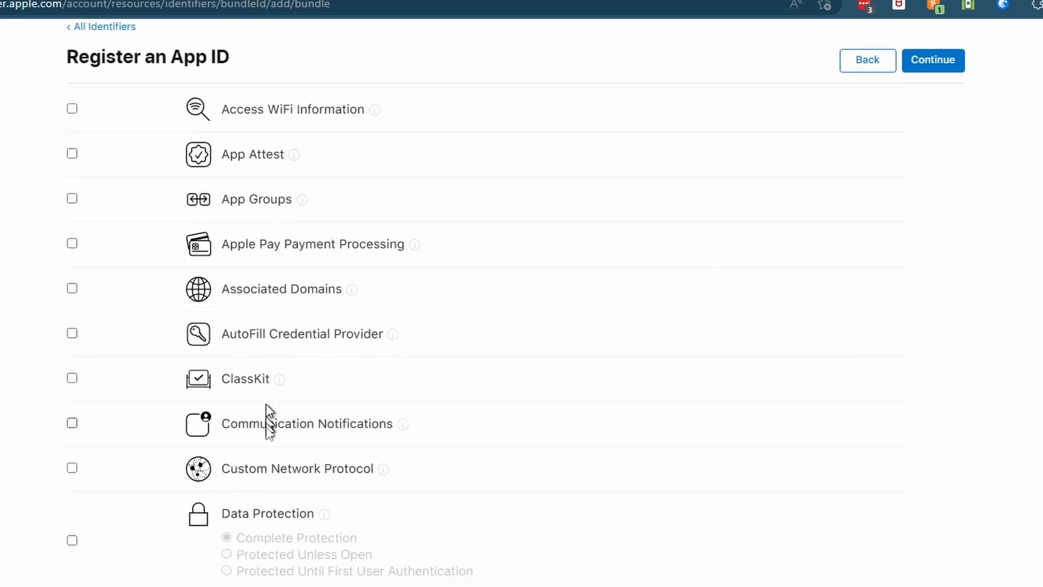
scroll(444, 335, down, 20)
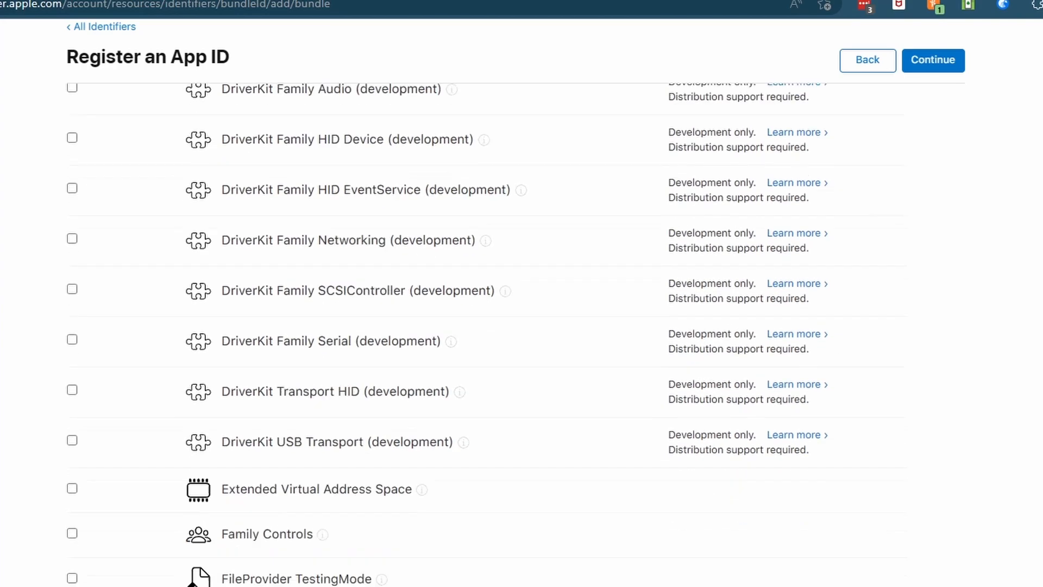
scroll(521, 326, down, 20)
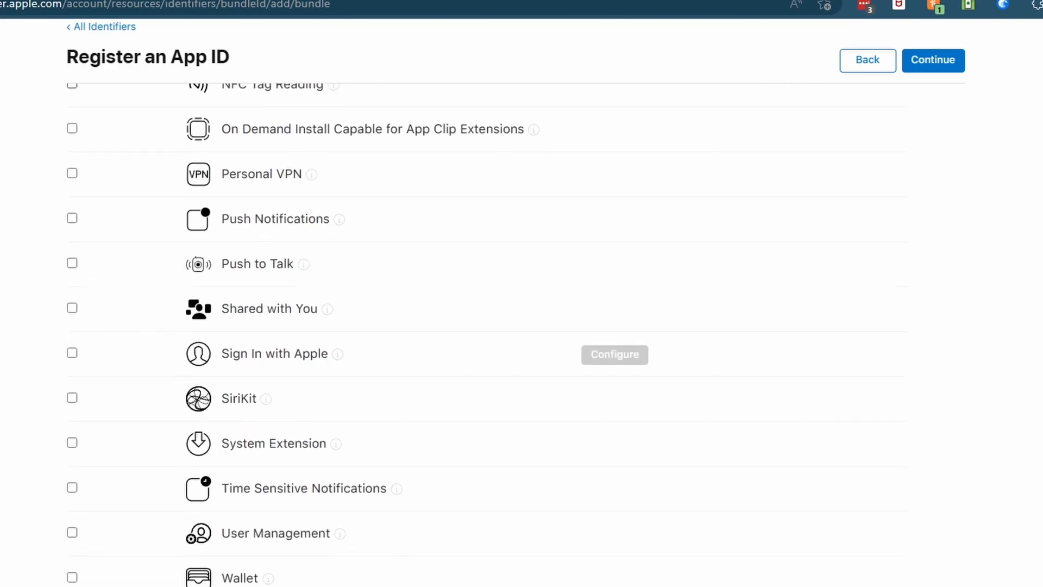
scroll(522, 326, up, 20)
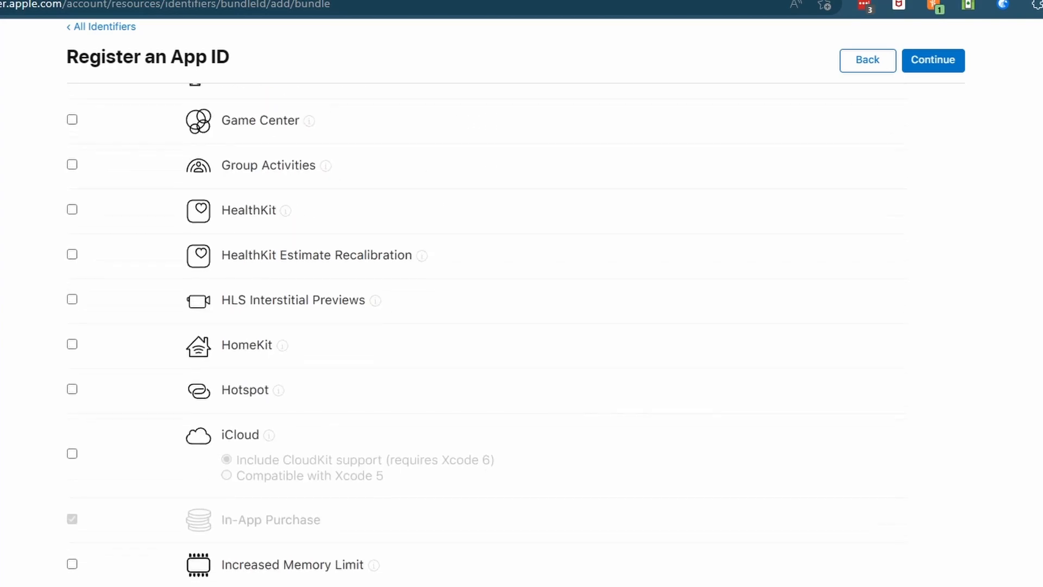
scroll(521, 326, up, 5)
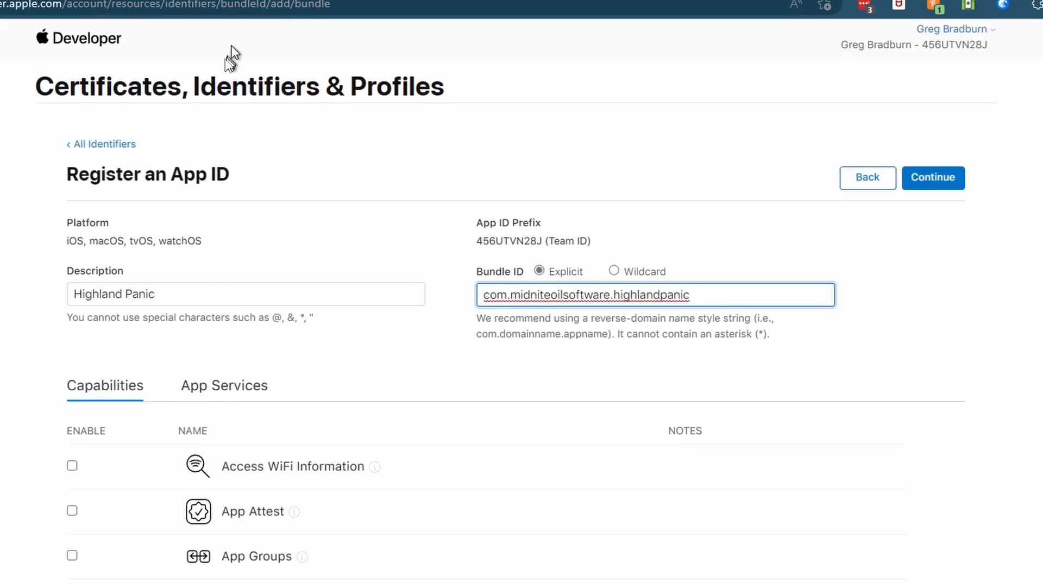
Step: Confirm and register the Highland Panic App ID (com.midniteoilsoftware.highlandpanic)
click(934, 181)
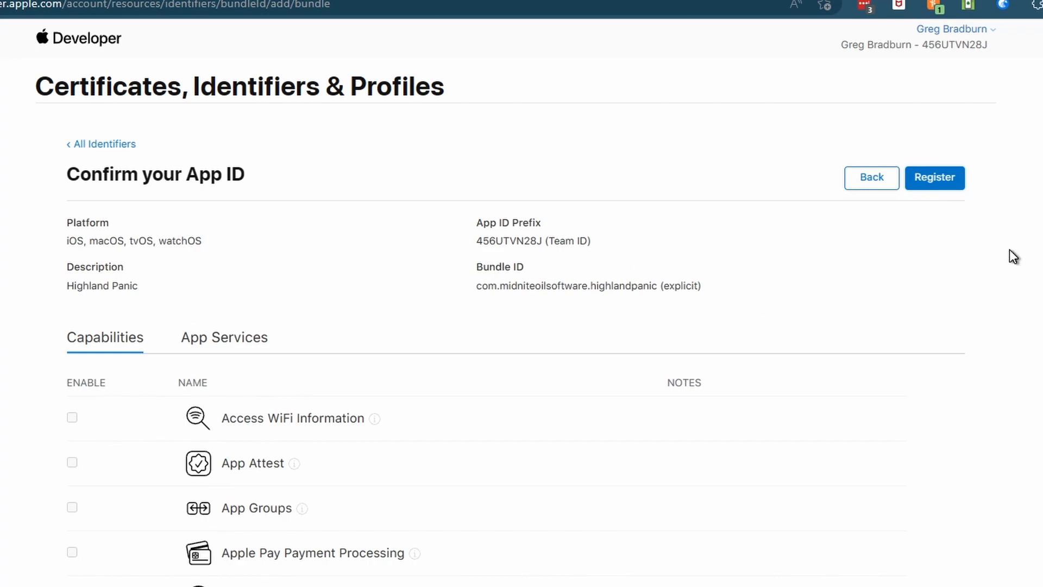
click(938, 183)
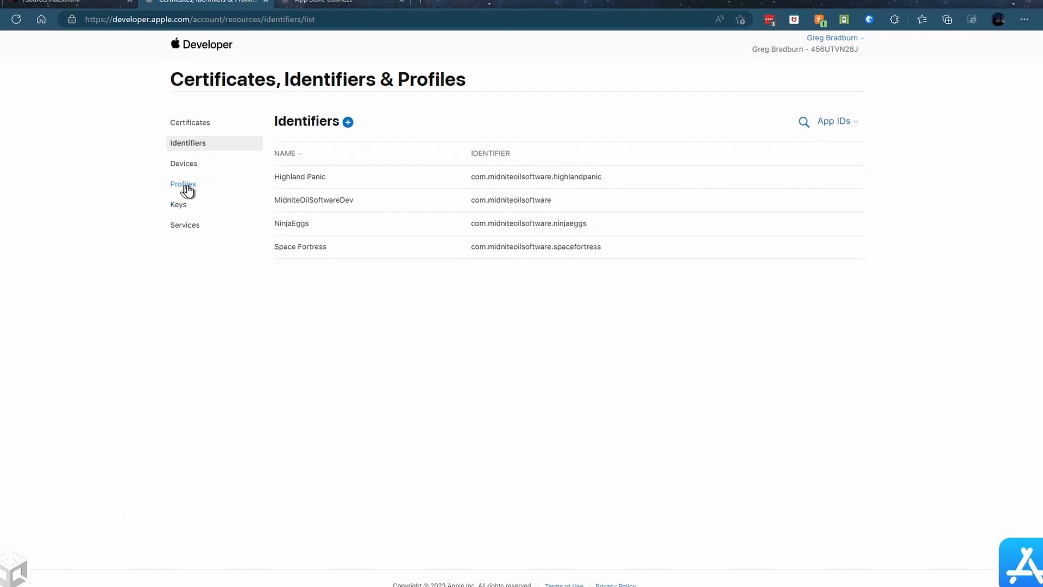
Step: Start a new App Store distribution provisioning profile in the Profiles section
click(184, 186)
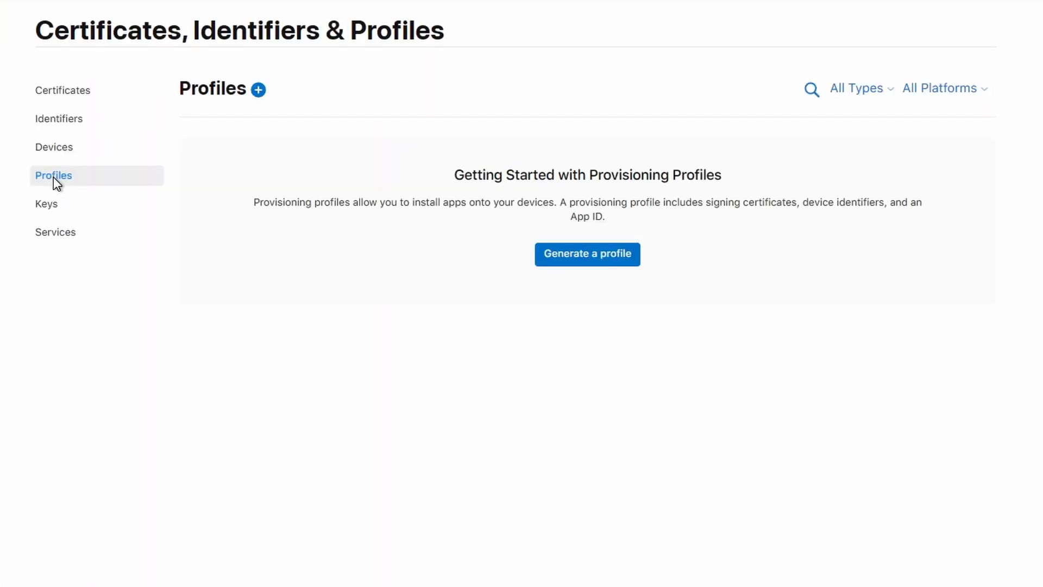
click(603, 263)
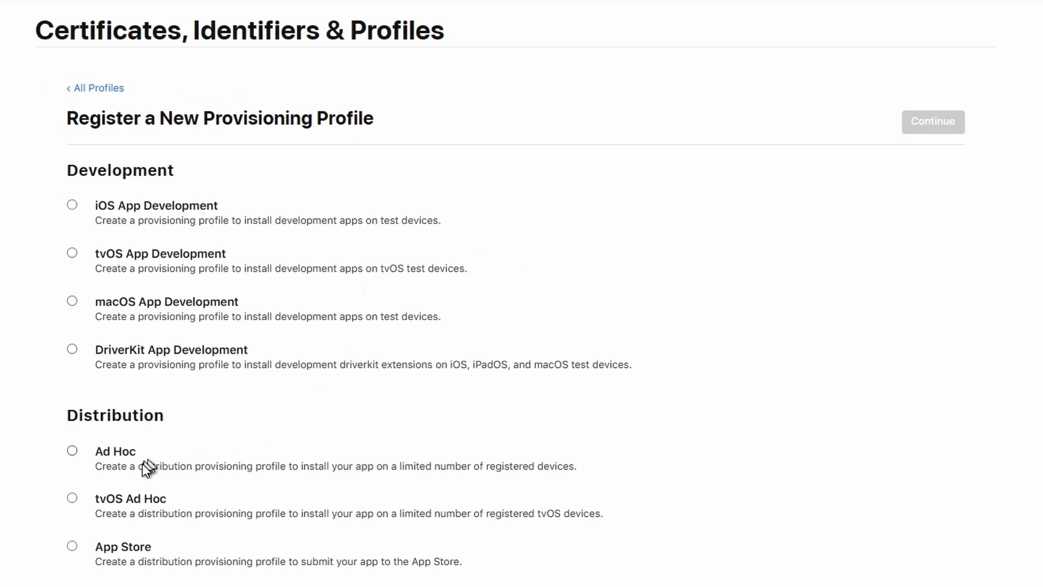
scroll(142, 480, down, 1)
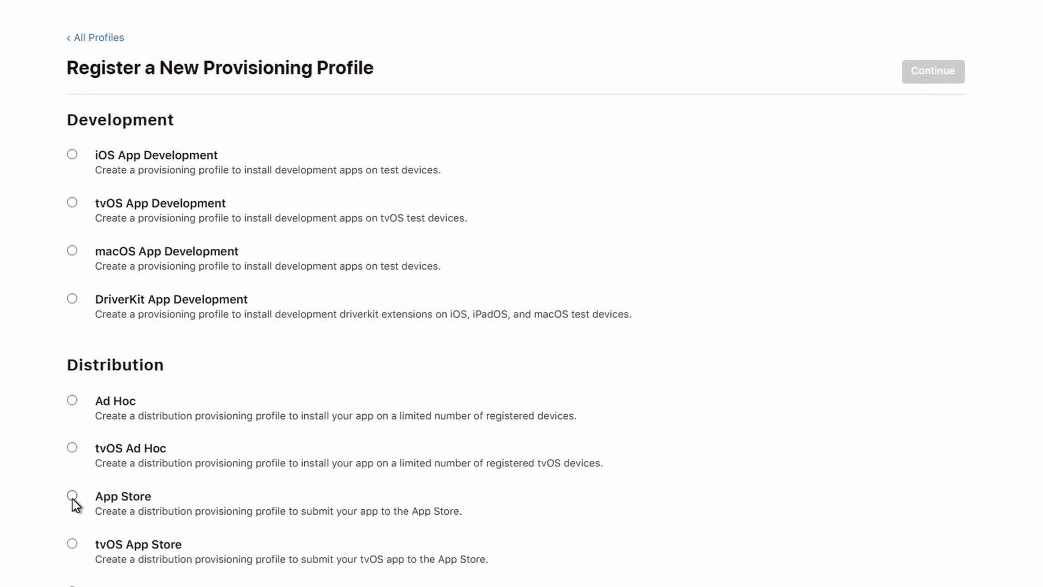
click(73, 495)
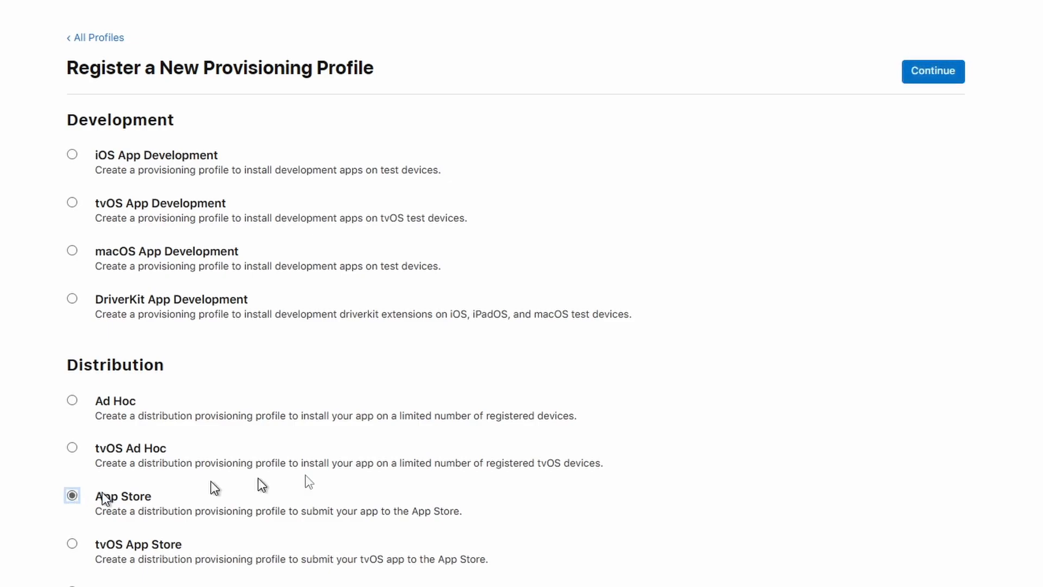
click(943, 78)
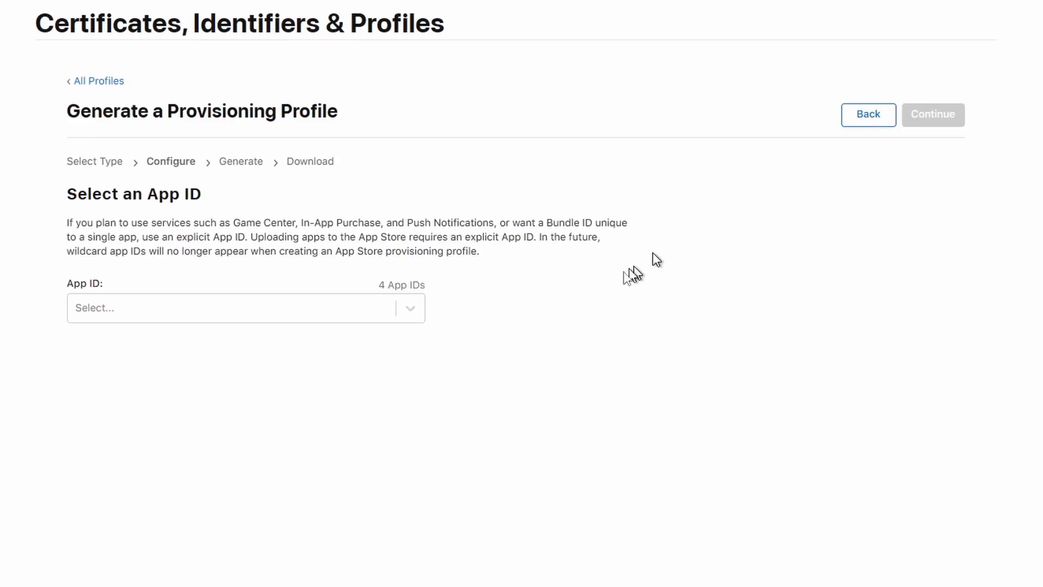
Step: Select Highland Panic as the profile's App ID and include the distribution certificate
click(408, 307)
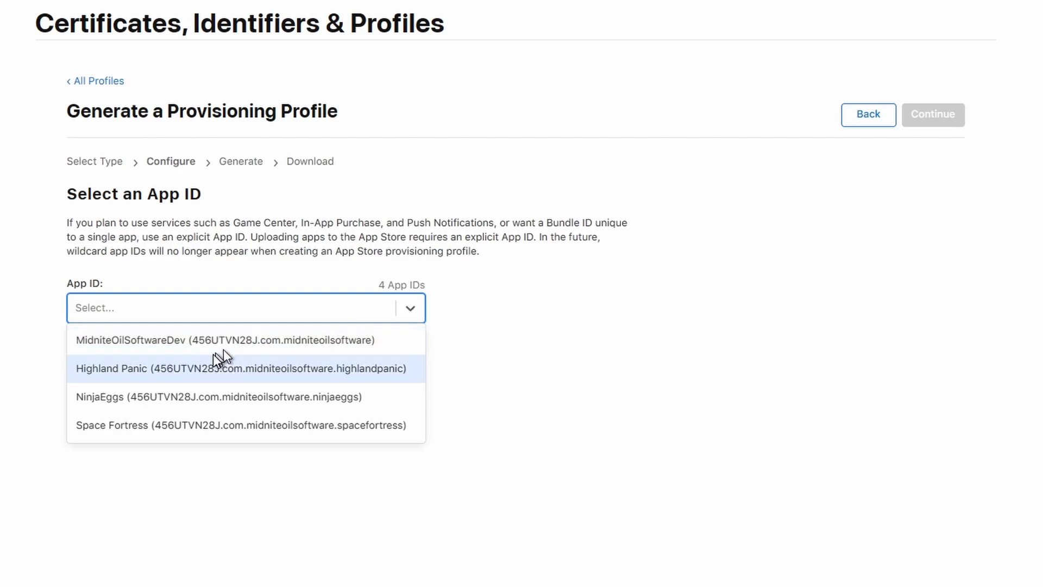
click(157, 369)
click(940, 121)
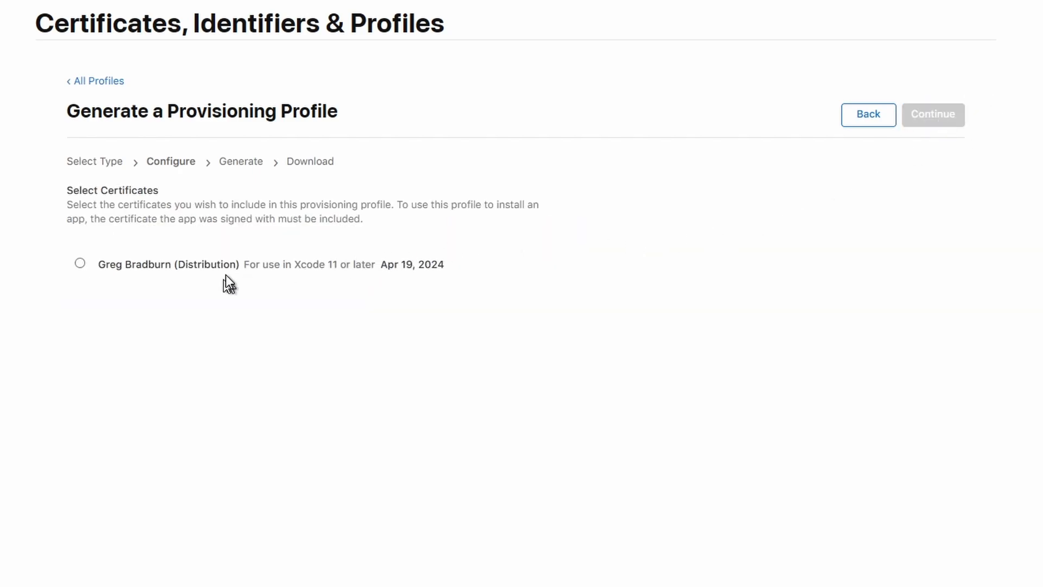
click(79, 265)
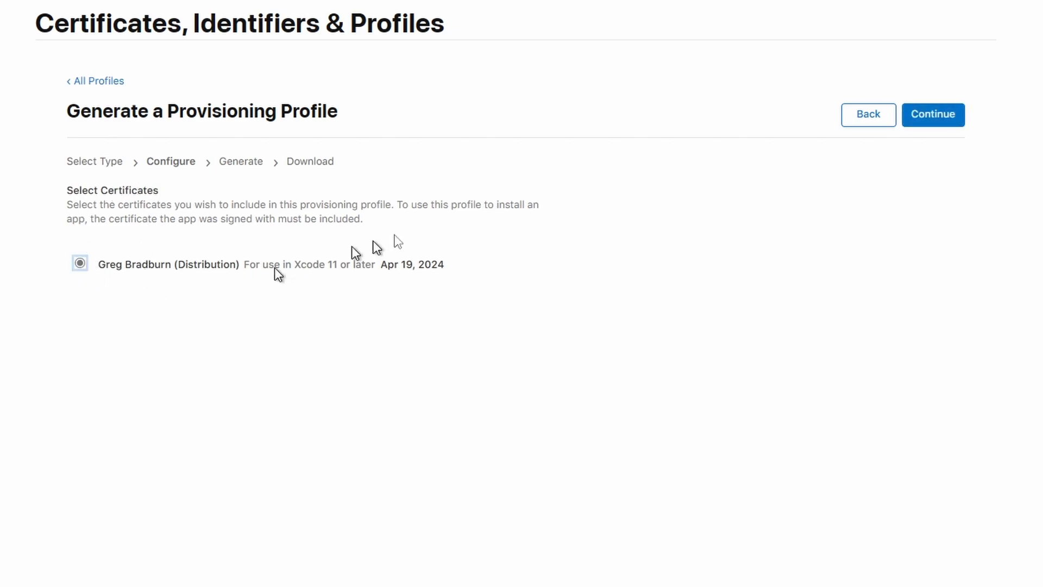
click(943, 121)
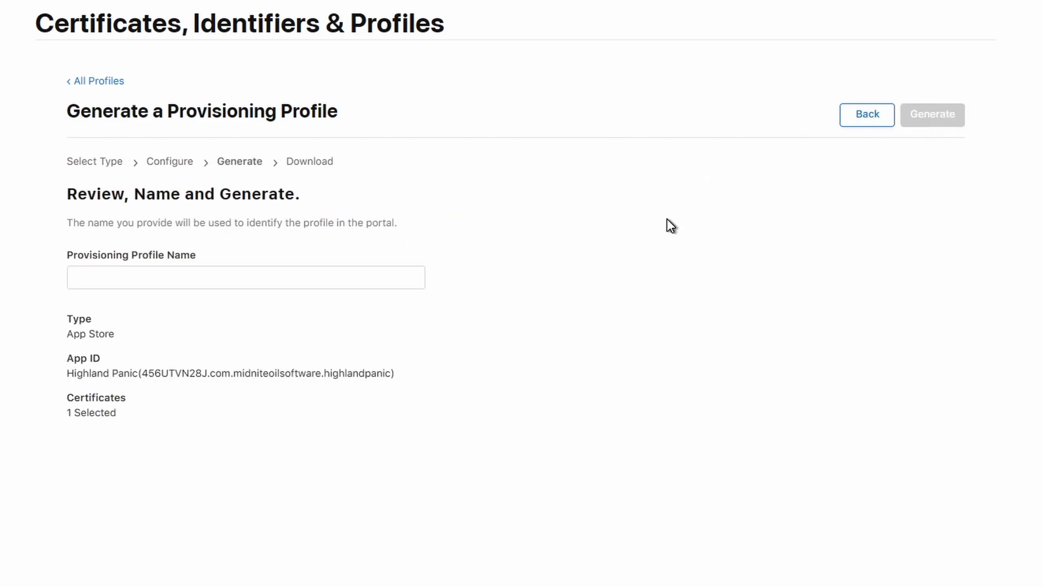
Step: Name the profile 'Highland Panic', generate it, and download the .mobileprovision file
click(179, 274)
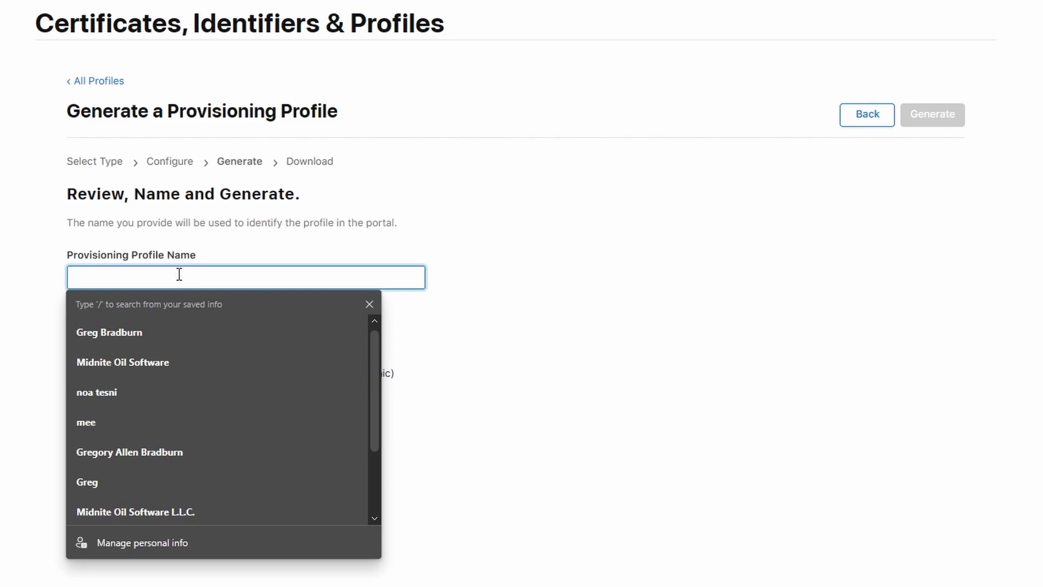
text(Highland Panic)
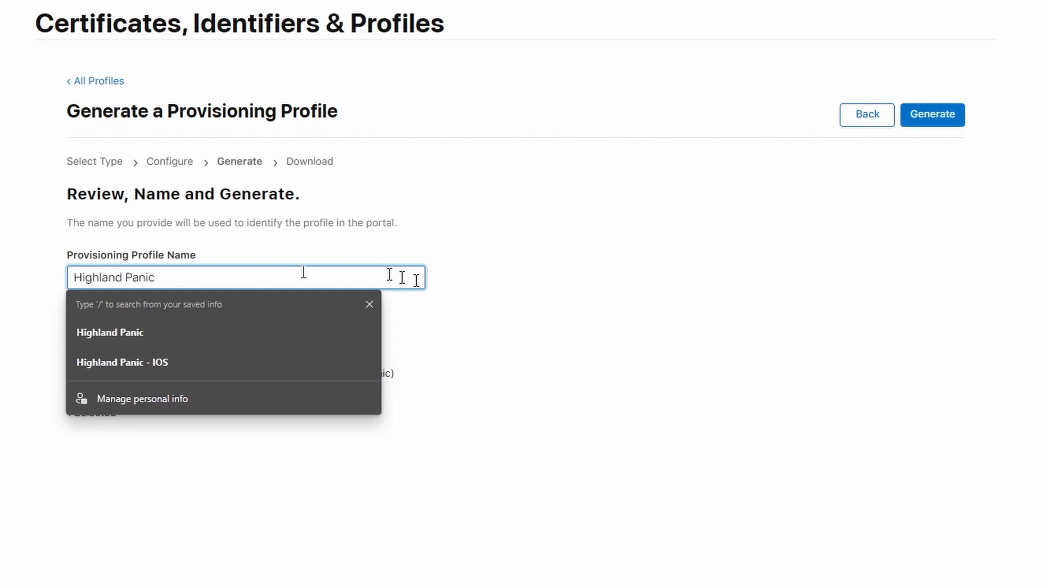
click(499, 301)
click(938, 121)
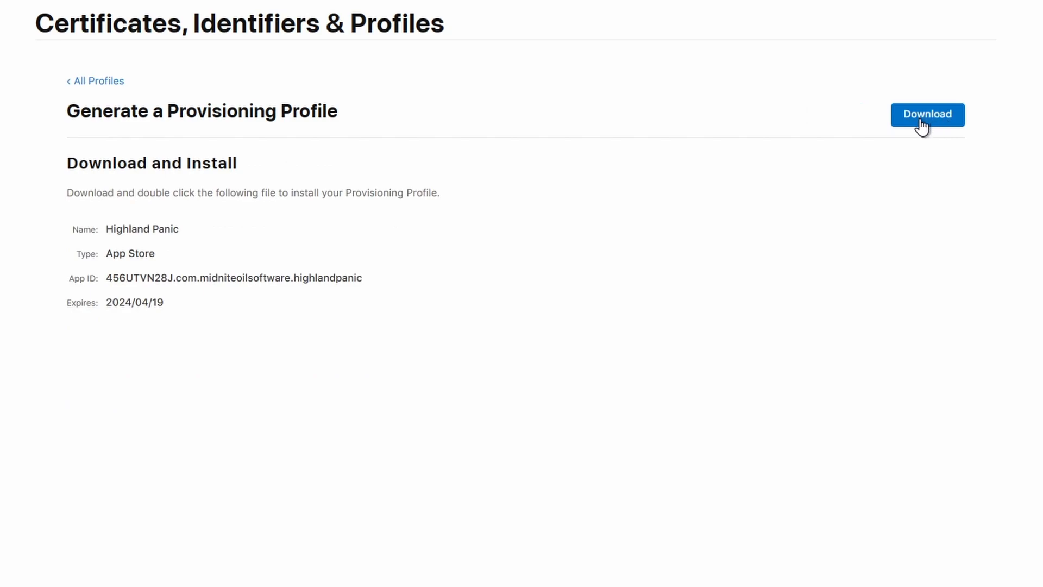
click(926, 120)
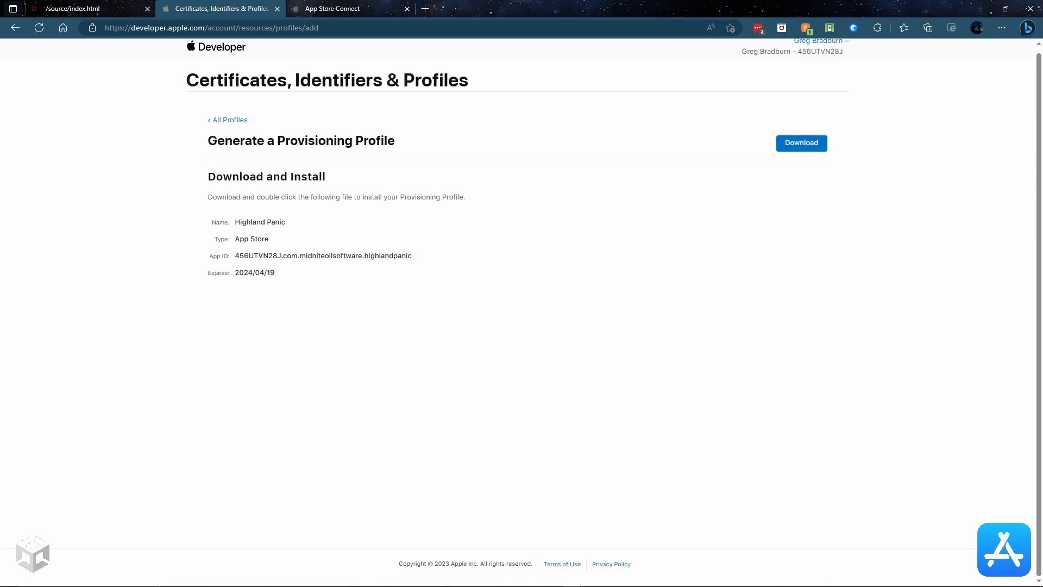
Step: Drag Highland_Panic.mobileprovision into the 2023 folder and approve the administrator permission prompt
drag(656, 166, 628, 157)
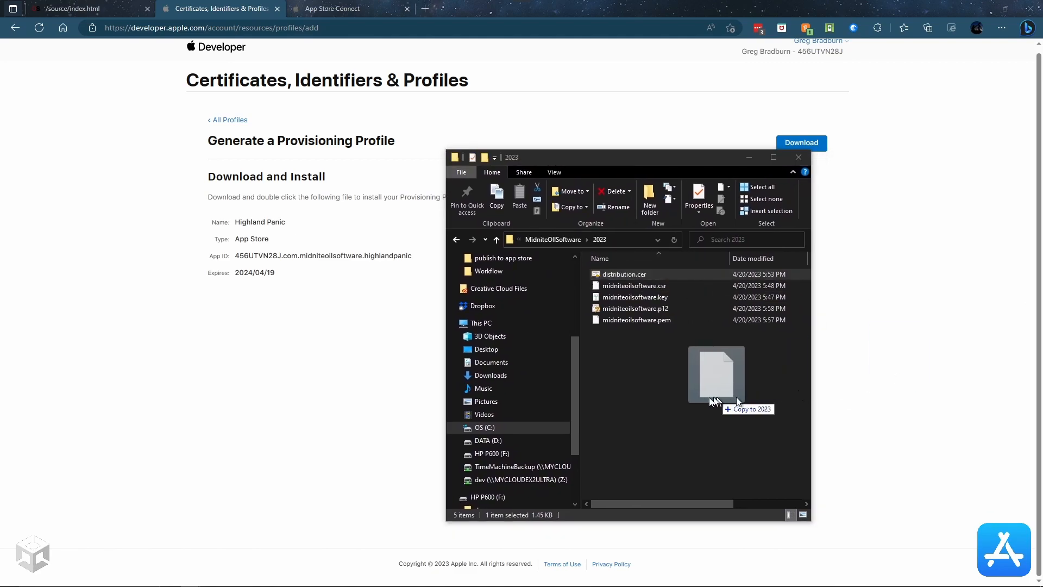
drag(725, 401, 702, 397)
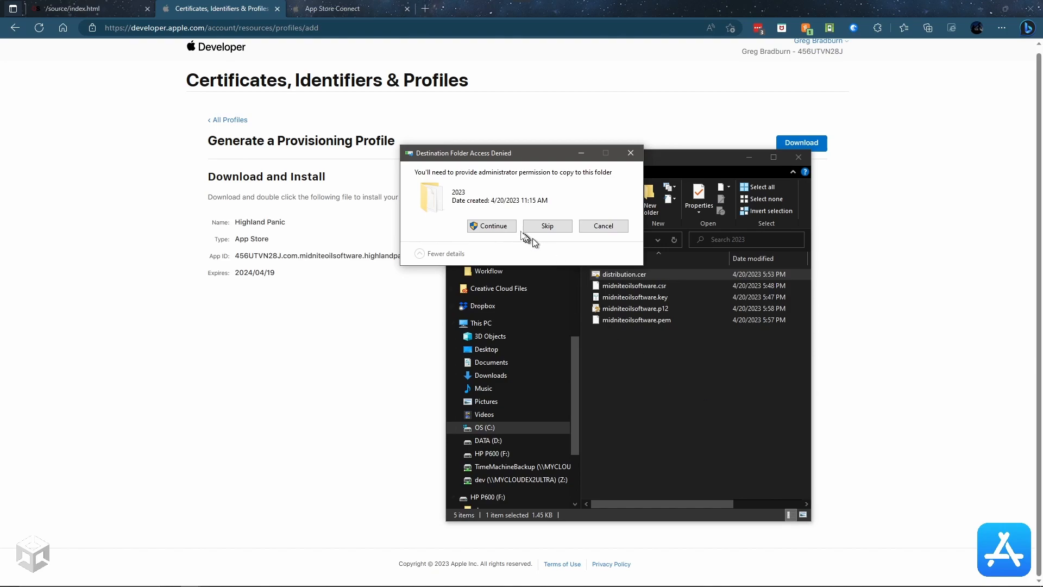
click(508, 224)
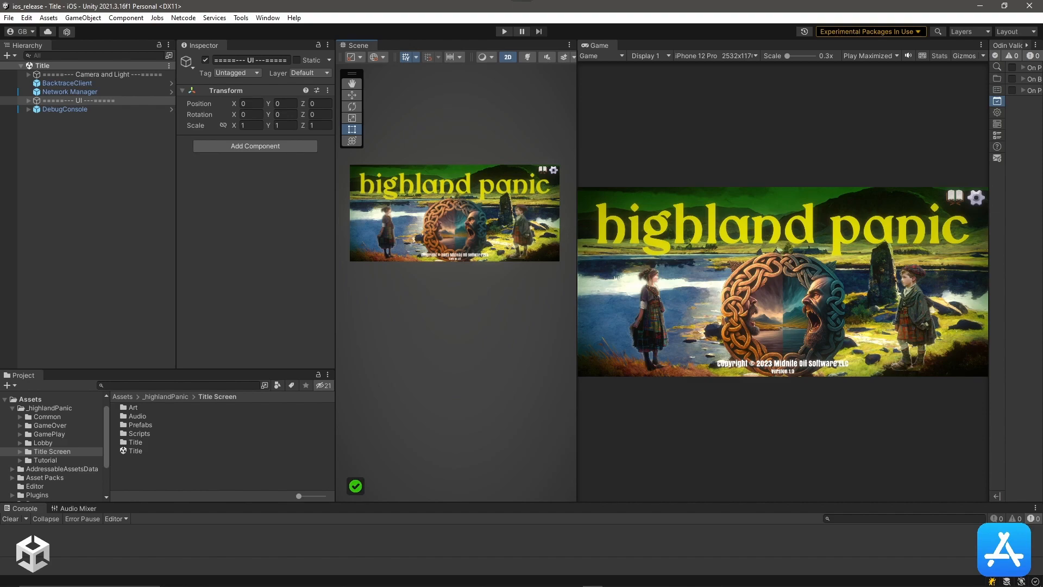
drag(1042, 23, 135, 24)
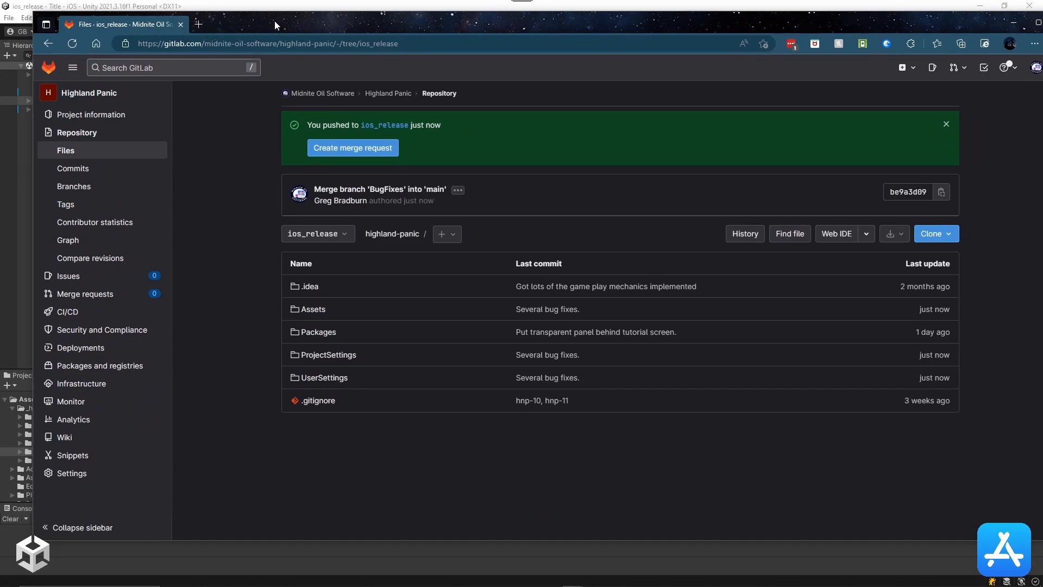
double_click(275, 20)
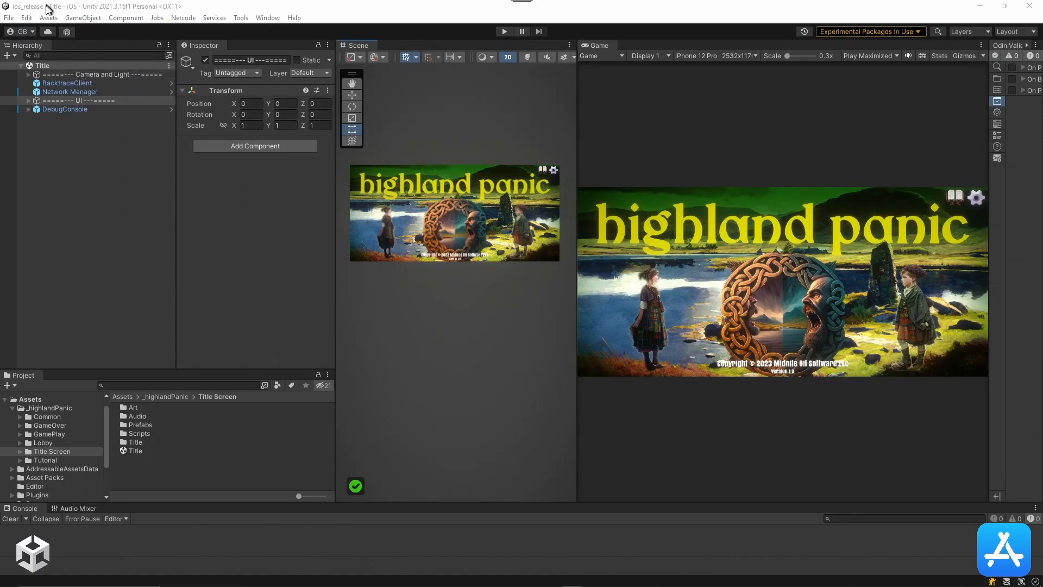
Step: Check that iOS is the selected platform in Build Settings and bring up its Player Settings
click(27, 18)
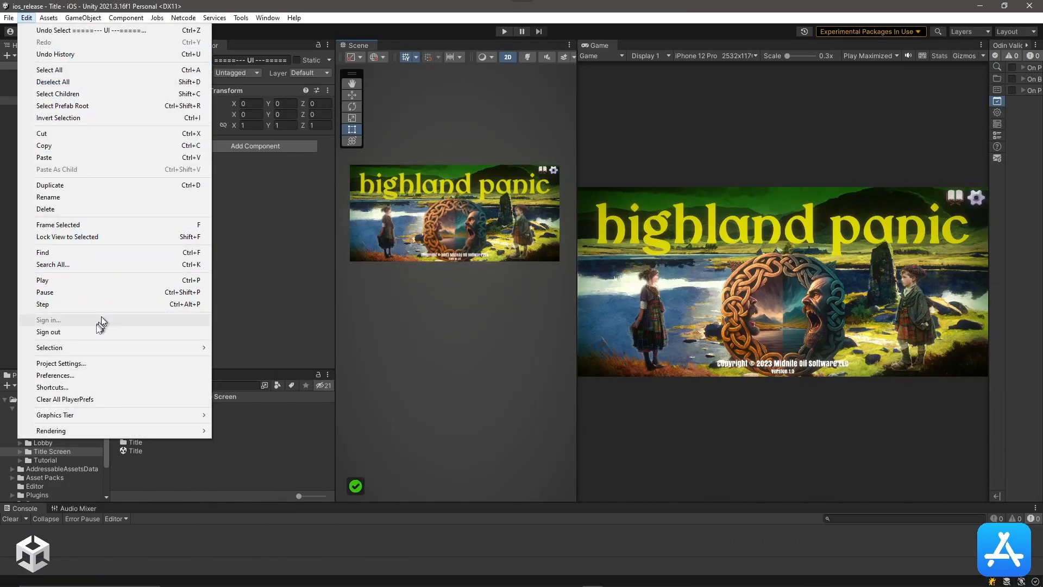
mouse_move(9, 18)
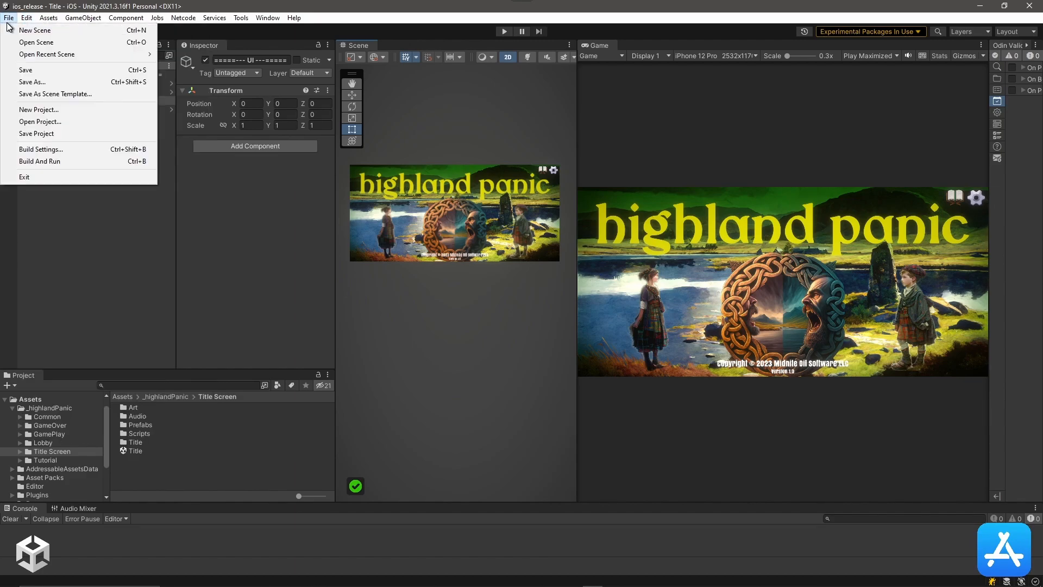
click(49, 149)
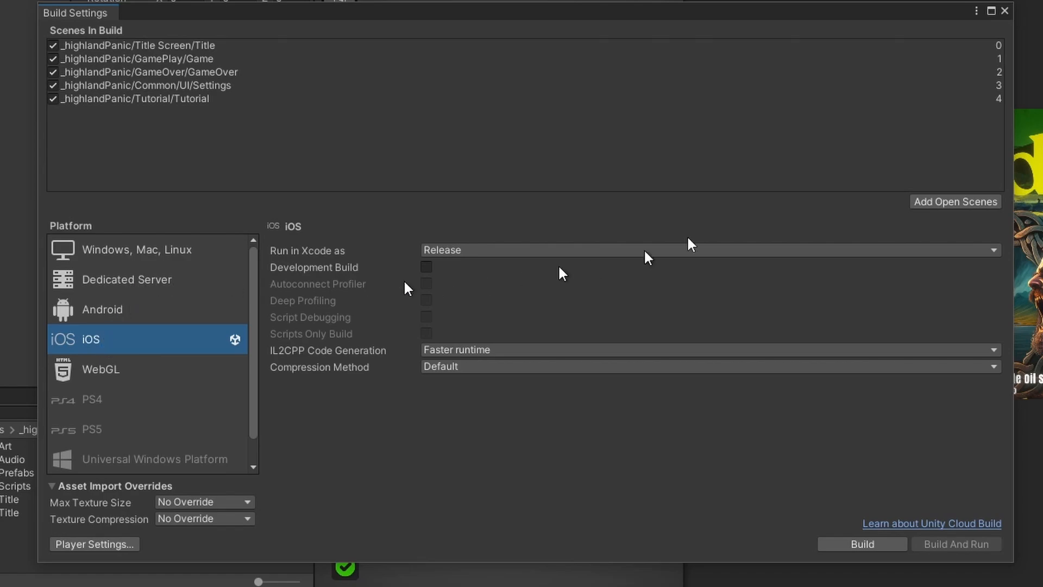
click(100, 252)
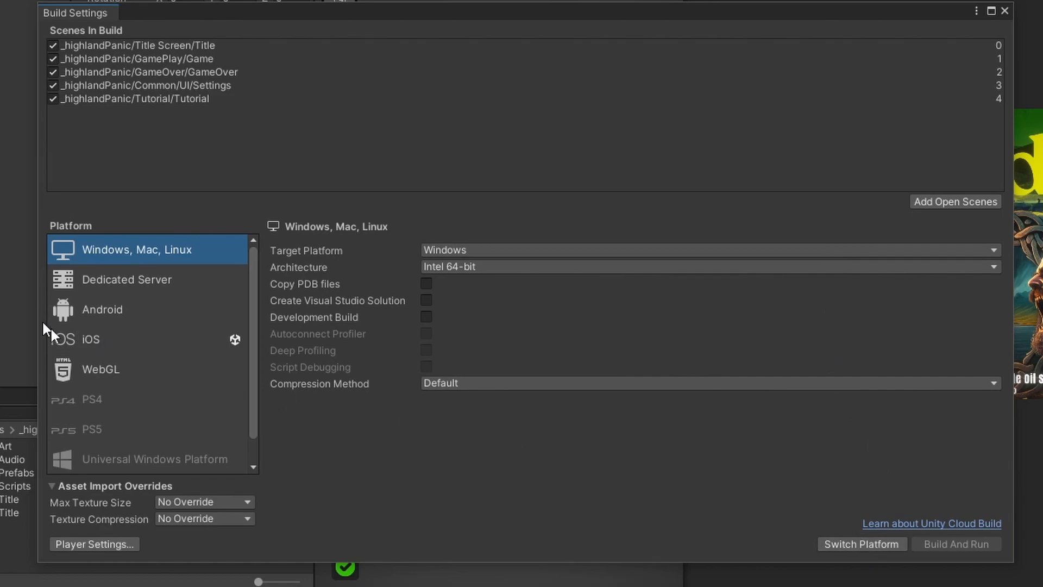
click(103, 344)
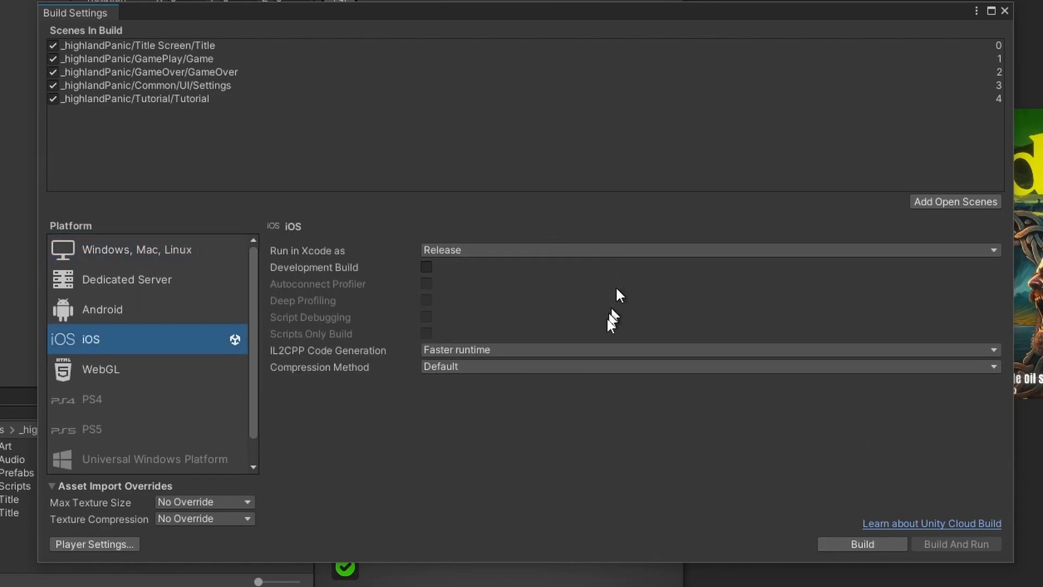
click(94, 543)
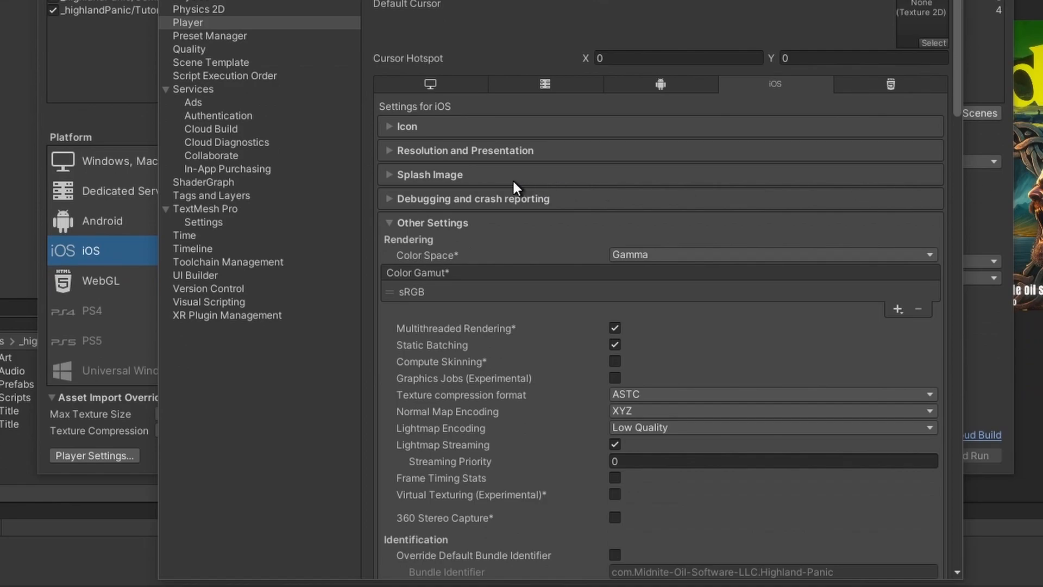
Step: Enable Override Default Bundle Identifier and change it to com.midniteoilsoftware.Highland-Panic
scroll(509, 182, down, 5)
scroll(507, 177, down, 3)
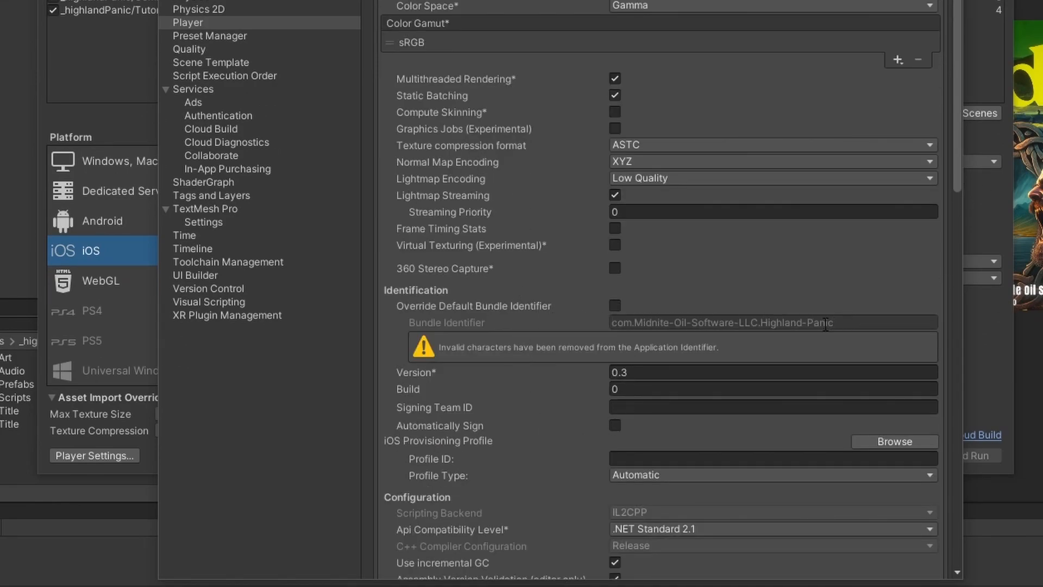
click(614, 305)
click(759, 323)
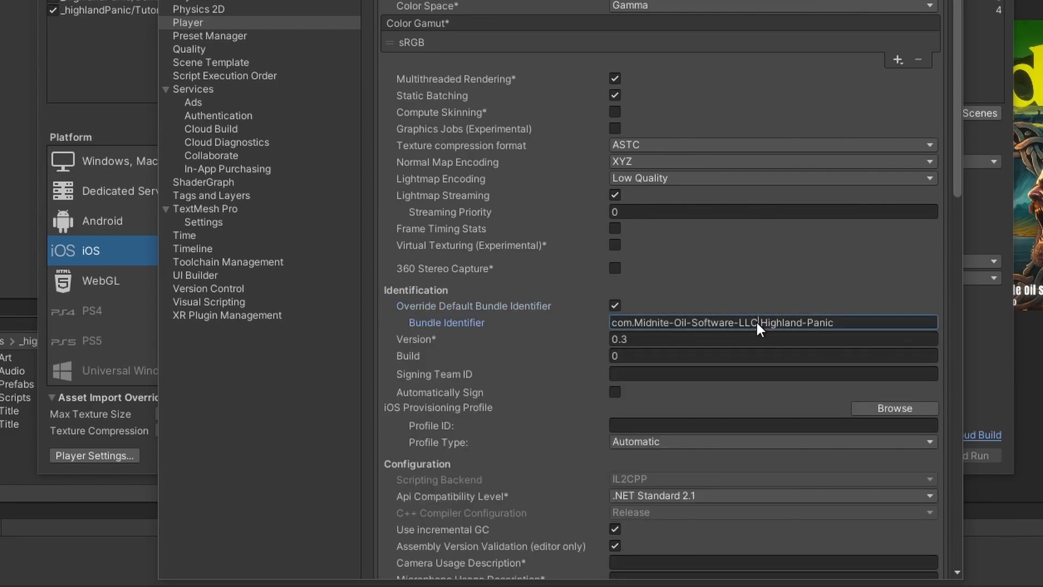
key(BackSpace)
key(BackSpace)
key(BackSpace)
key(BackSpace)
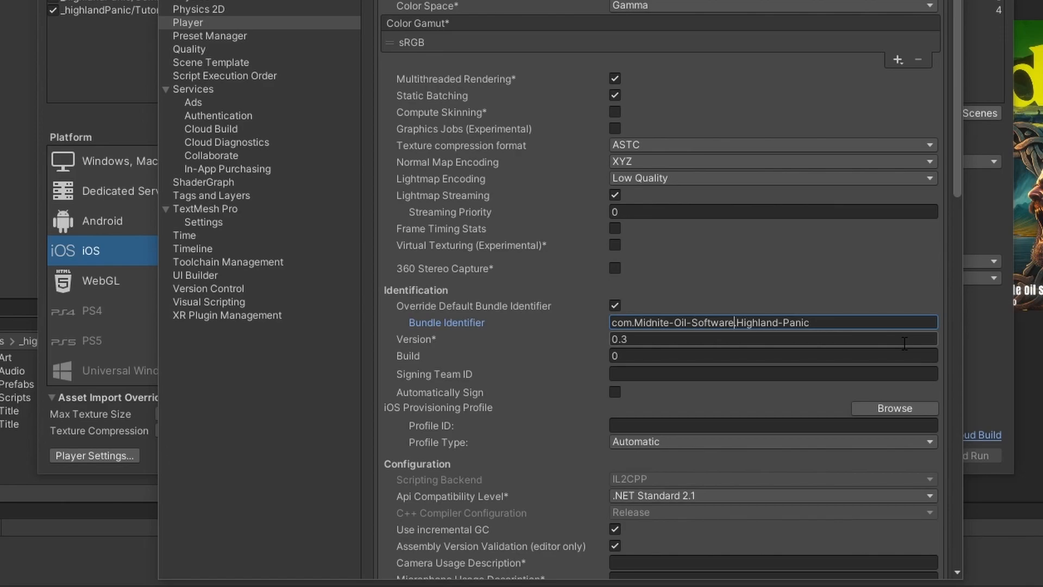
key(shift+Left)
key(shift+Left)
key(shift+Left)
key(shift+Left)
key(shift+Left)
key(shift+Left)
key(shift+Left)
key(shift+Left)
key(shift+Left)
key(shift+Left)
key(shift+Left)
key(shift+Left)
key(shift+Left)
key(shift+Left)
key(shift+Left)
key(shift+Left)
key(shift+Left)
key(shift+Left)
key(shift+Left)
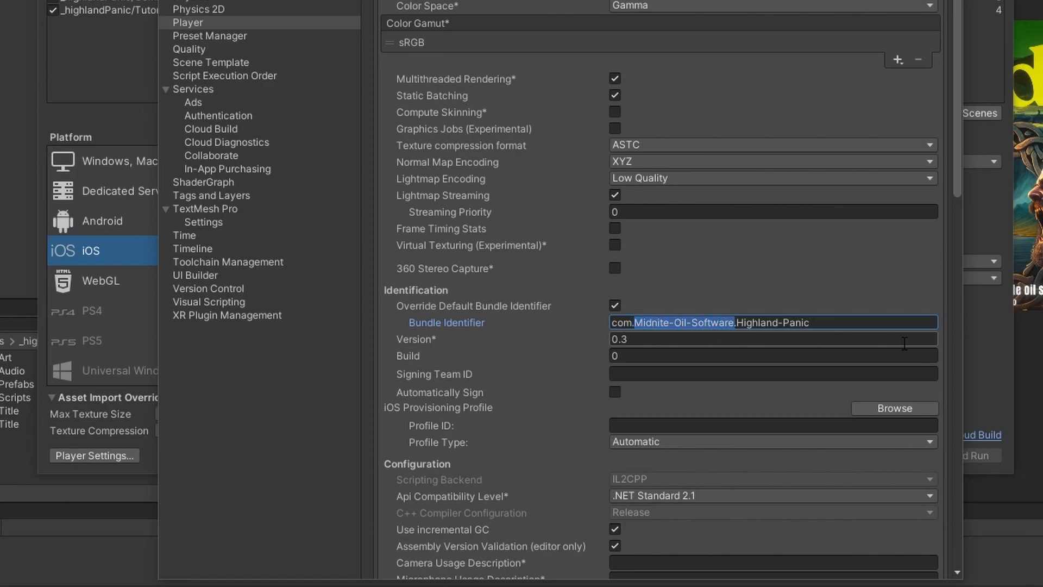
text(midniteoilsofware)
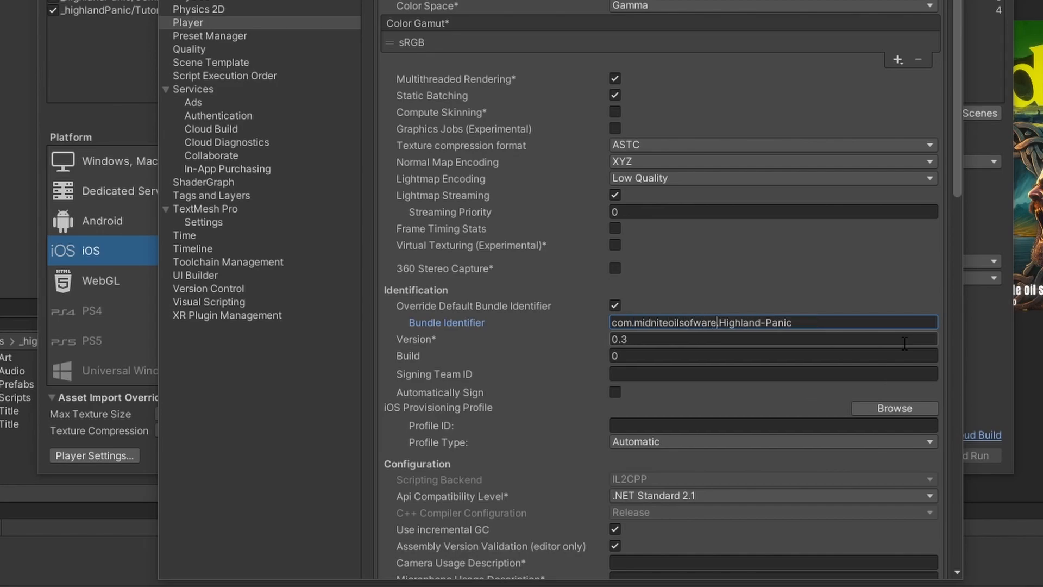
key(Left)
text(t)
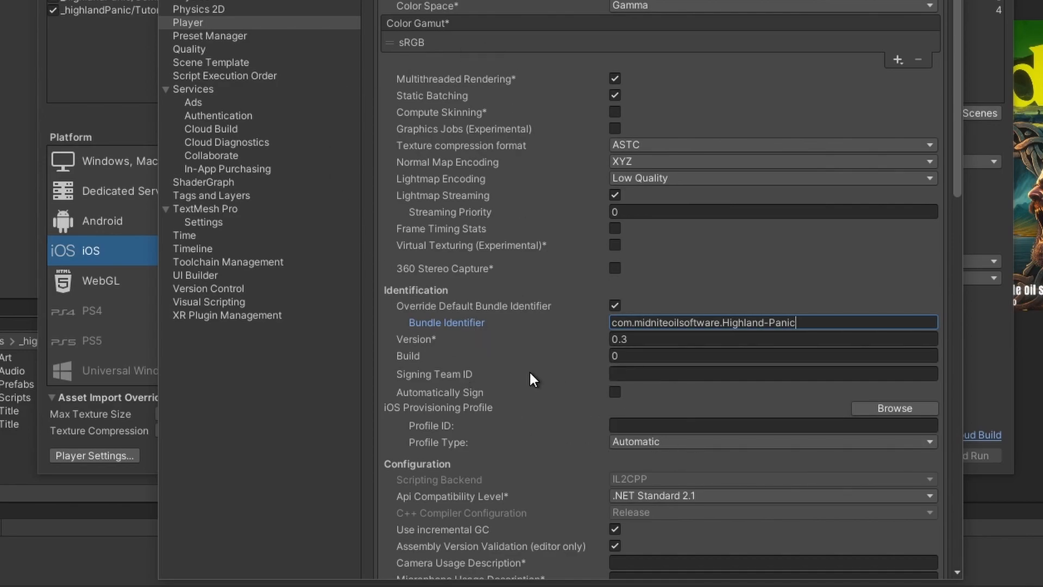
mouse_move(520, 373)
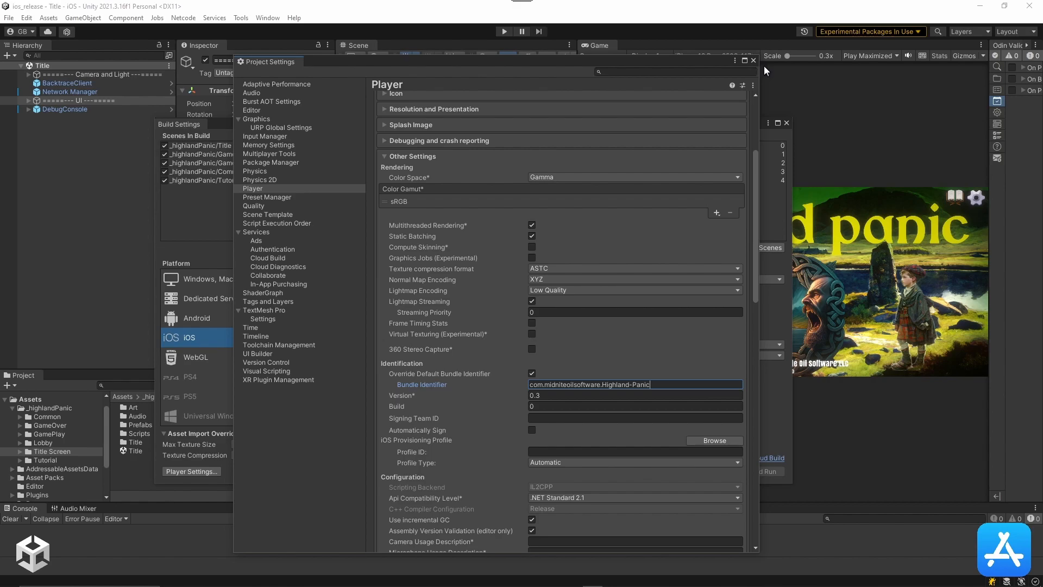
Step: Close the Unity Project Settings and Build Settings windows
click(754, 60)
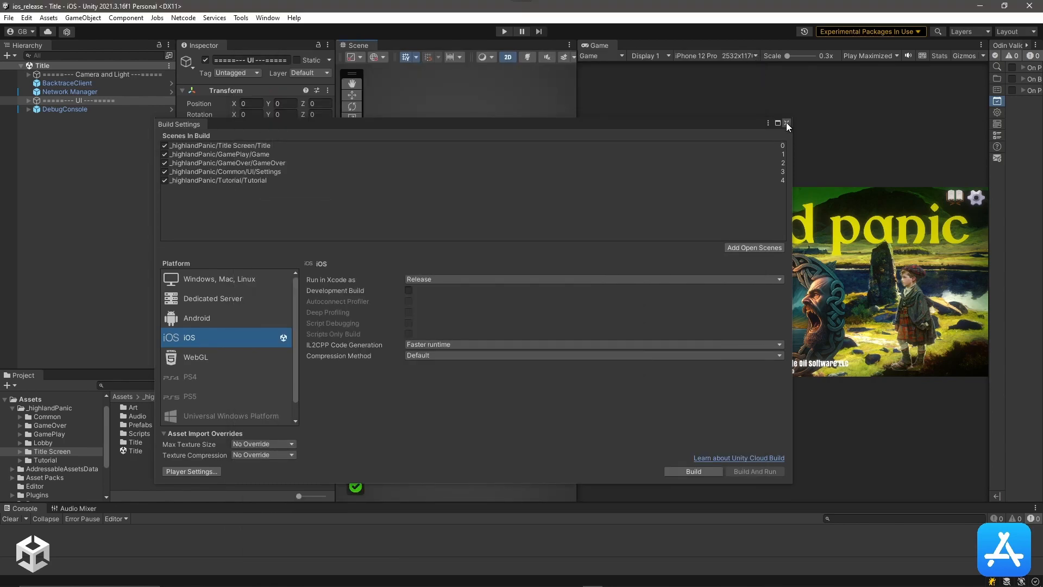
click(786, 122)
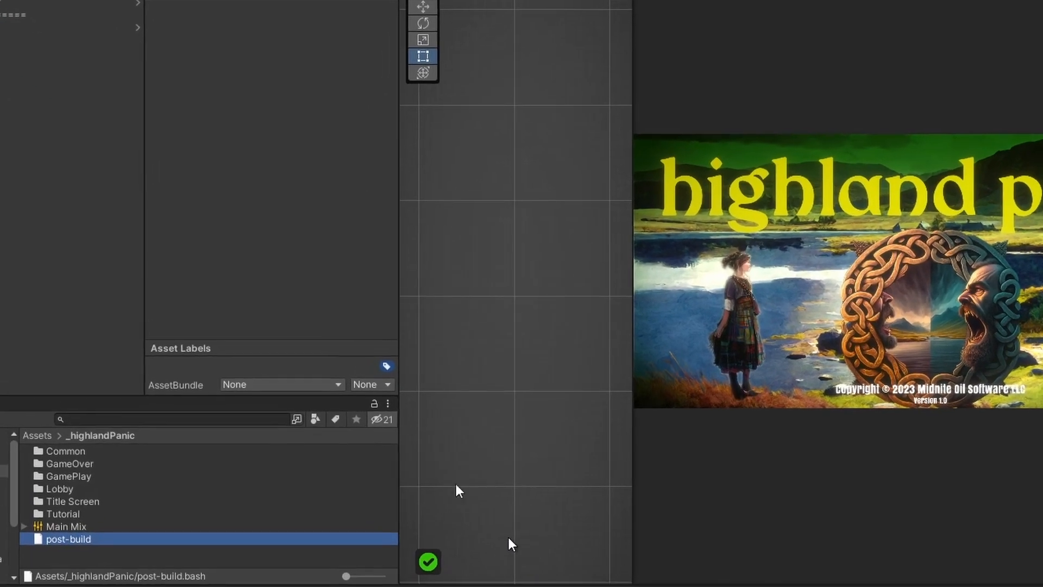
Step: Open the post-build.bash script from the Project window in Notepad
double_click(61, 548)
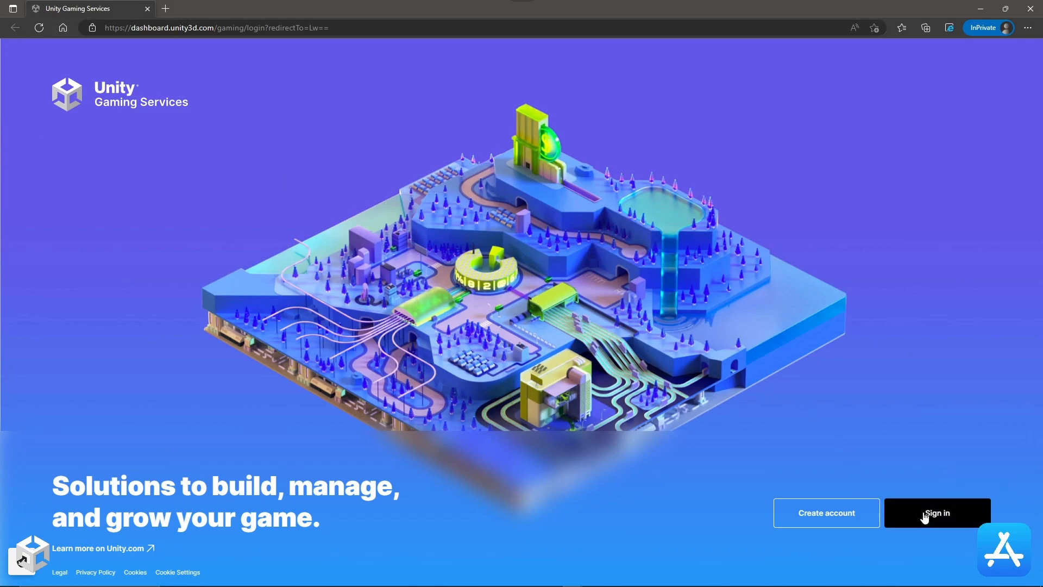
Step: Close the private browser window and create a new project named 'Test project'
click(1030, 8)
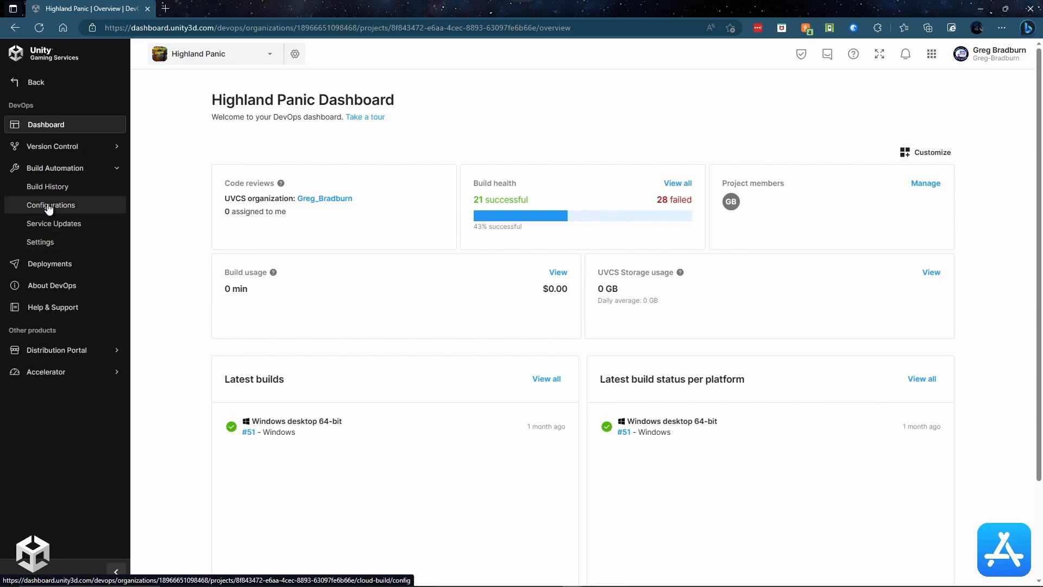
click(271, 55)
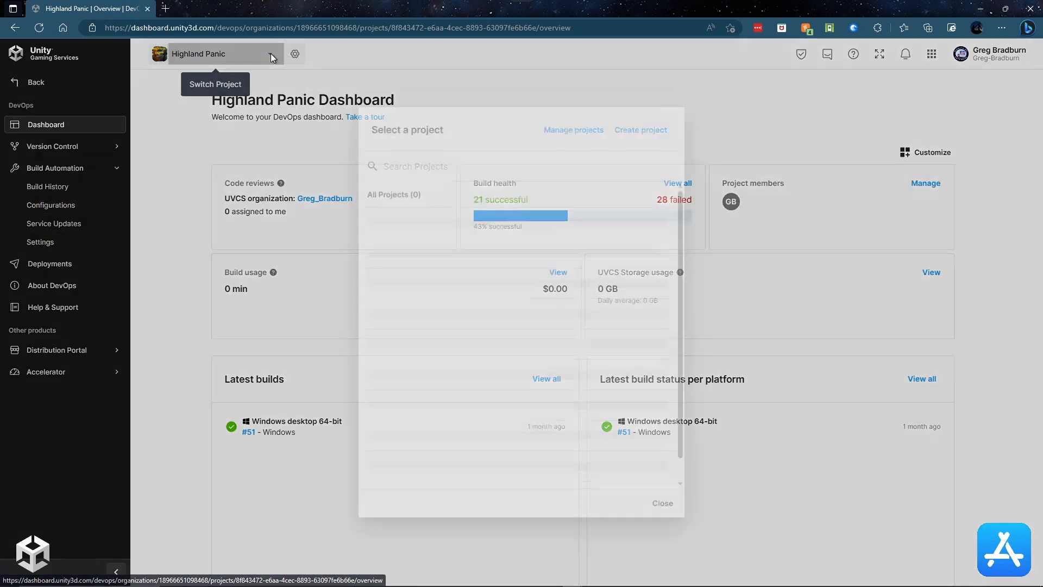
click(638, 130)
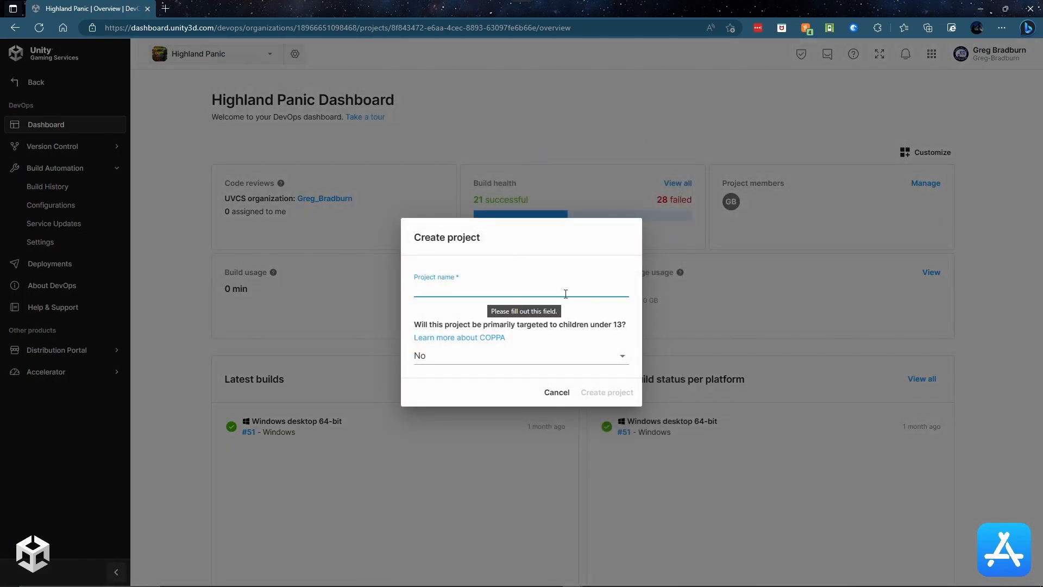
text(Test project)
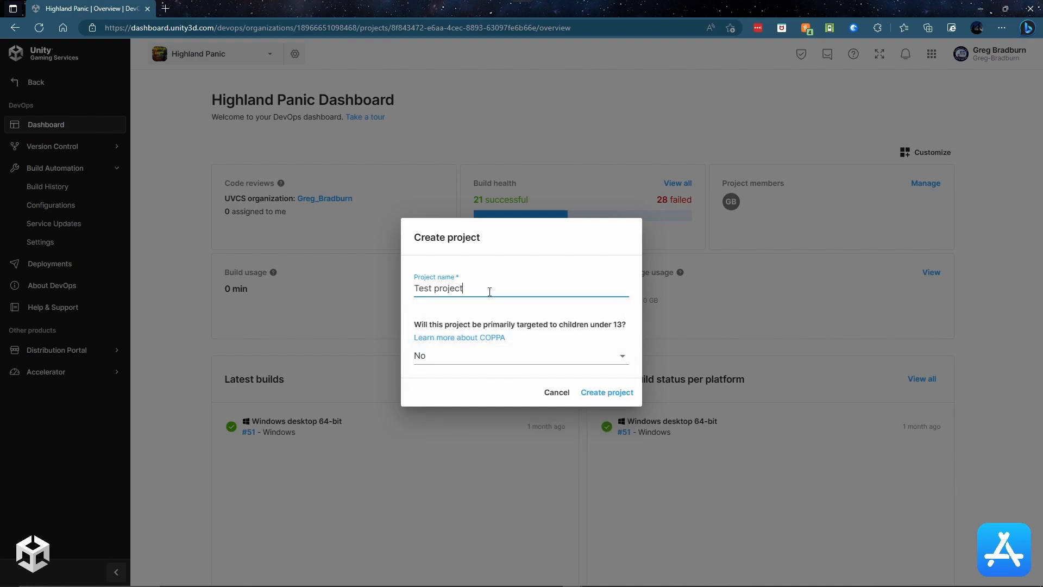
click(617, 395)
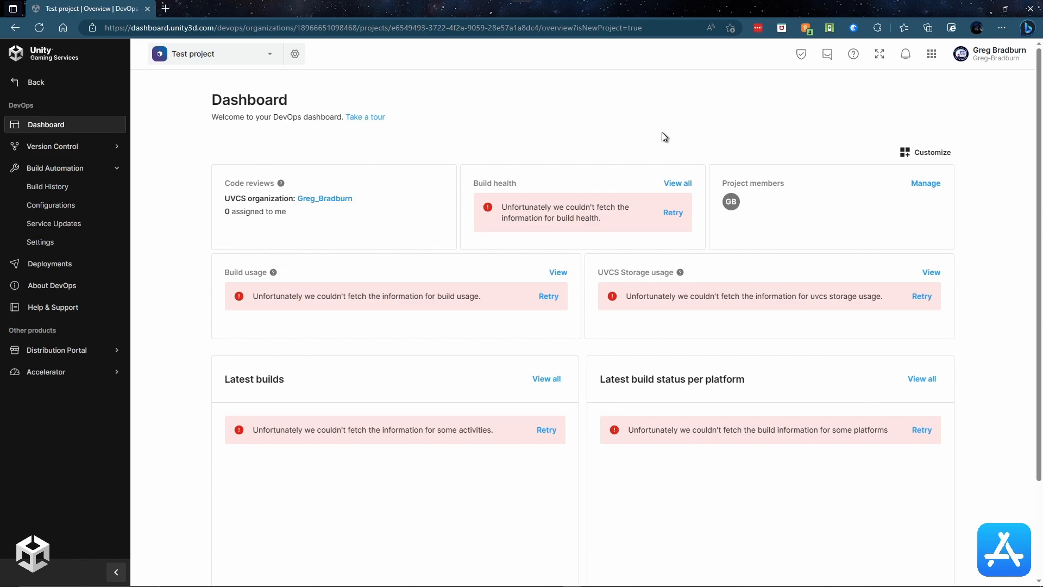
Step: Set GitLab as the source control provider in Build Automation settings
click(33, 245)
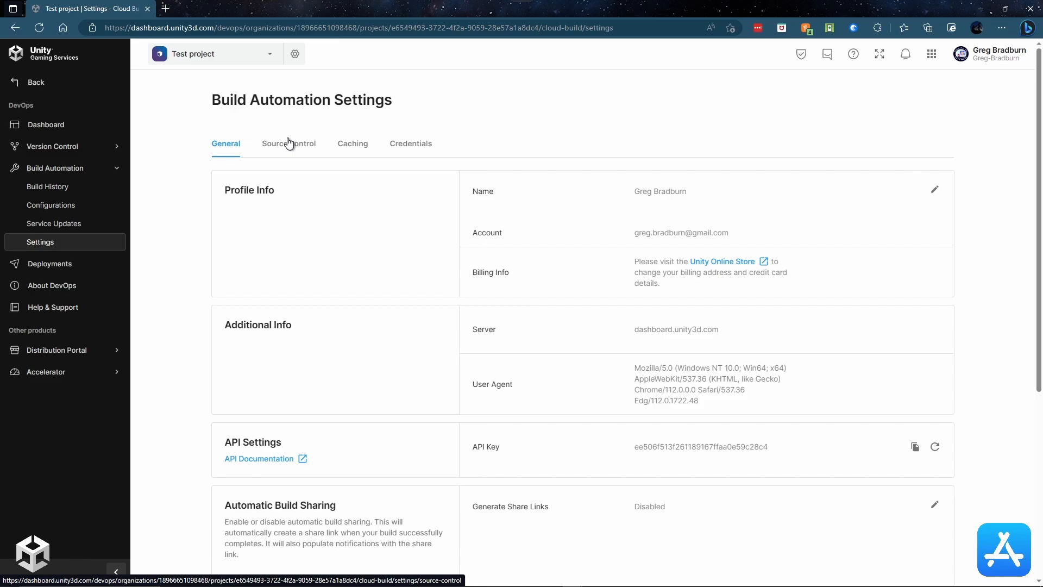
click(289, 142)
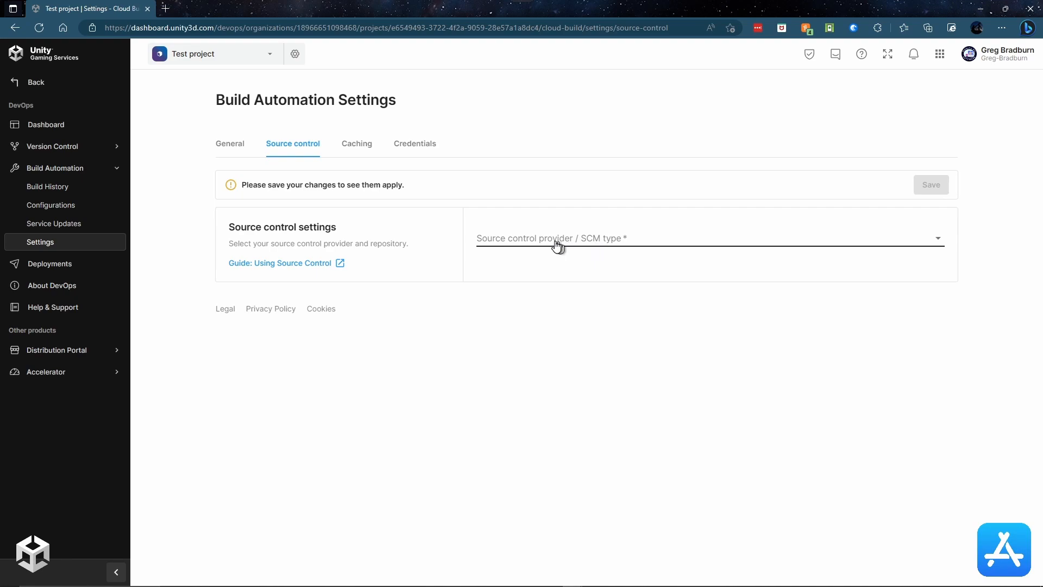
click(937, 238)
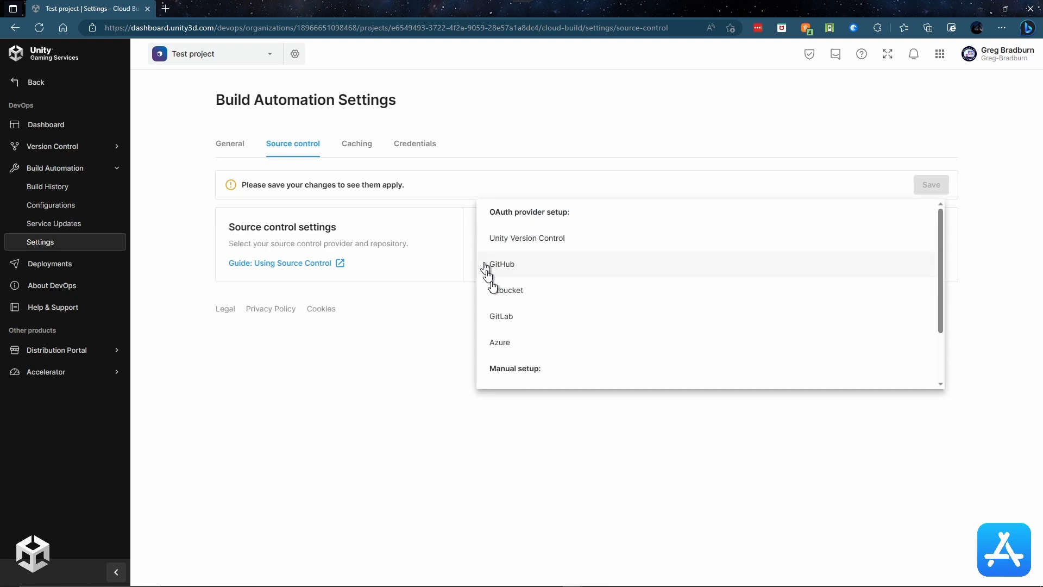
click(501, 325)
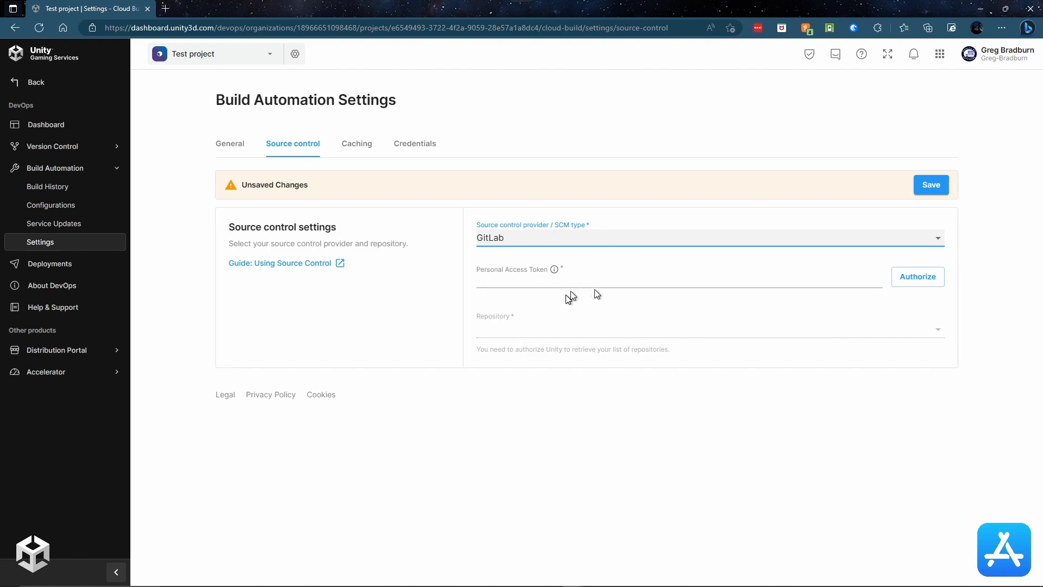
Step: Switch to Highland Panic and select the Midnite Oil Software / Highland Panic repository
click(270, 56)
click(456, 314)
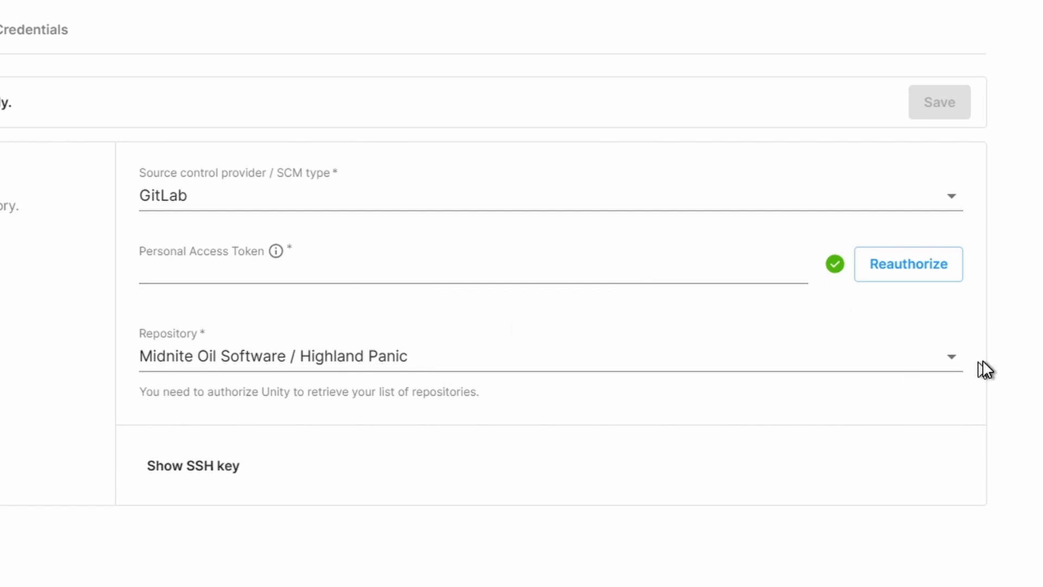
click(943, 359)
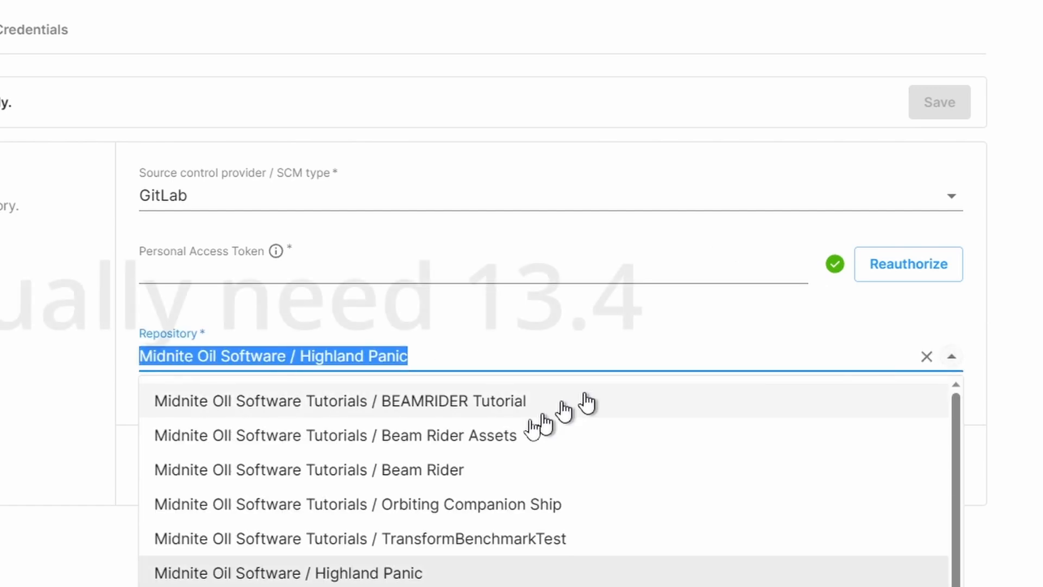
click(405, 495)
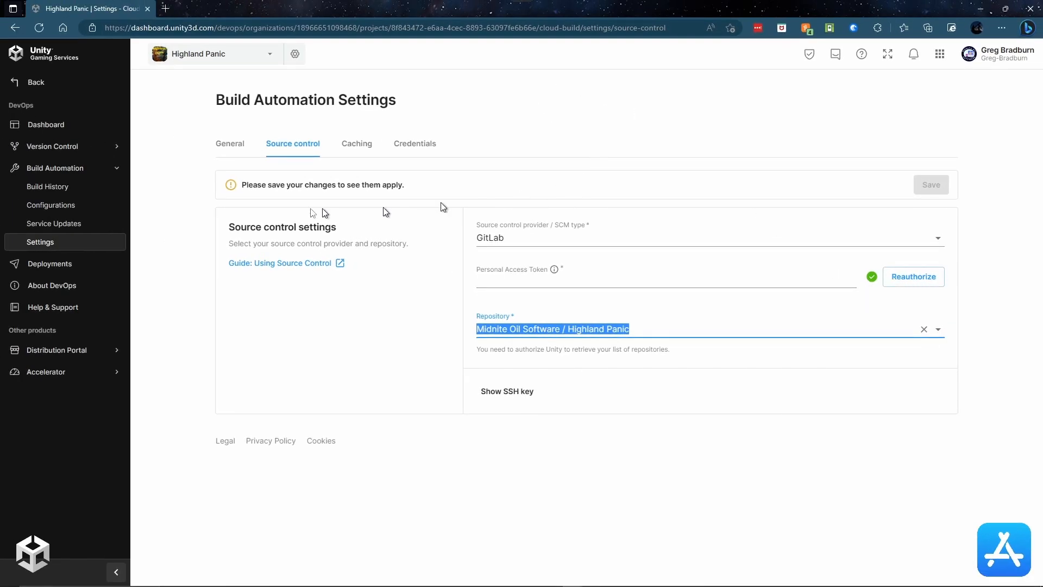
Step: Start adding iOS credentials from the Build Automation Credentials tab
click(49, 208)
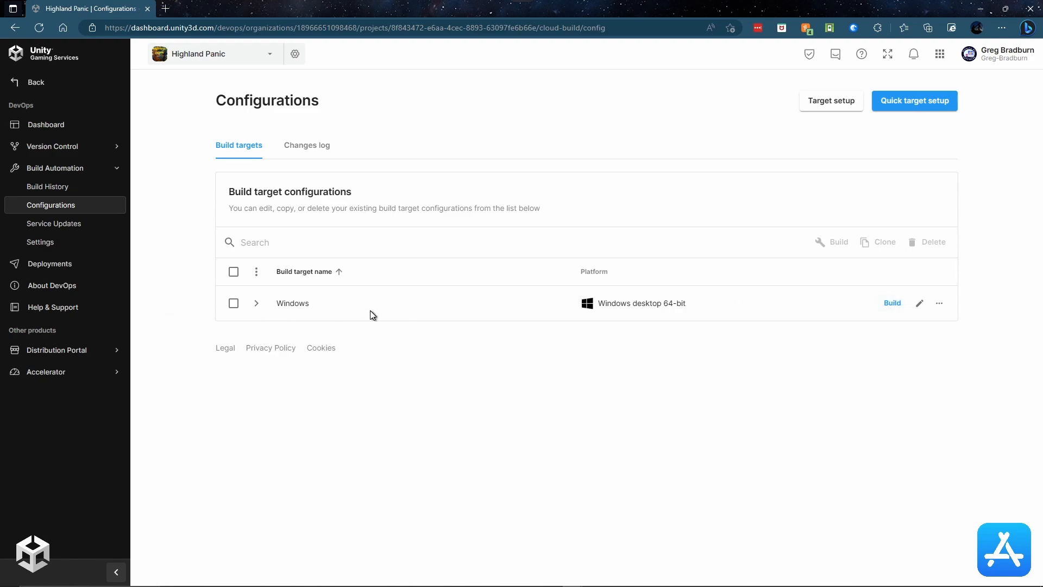
click(40, 244)
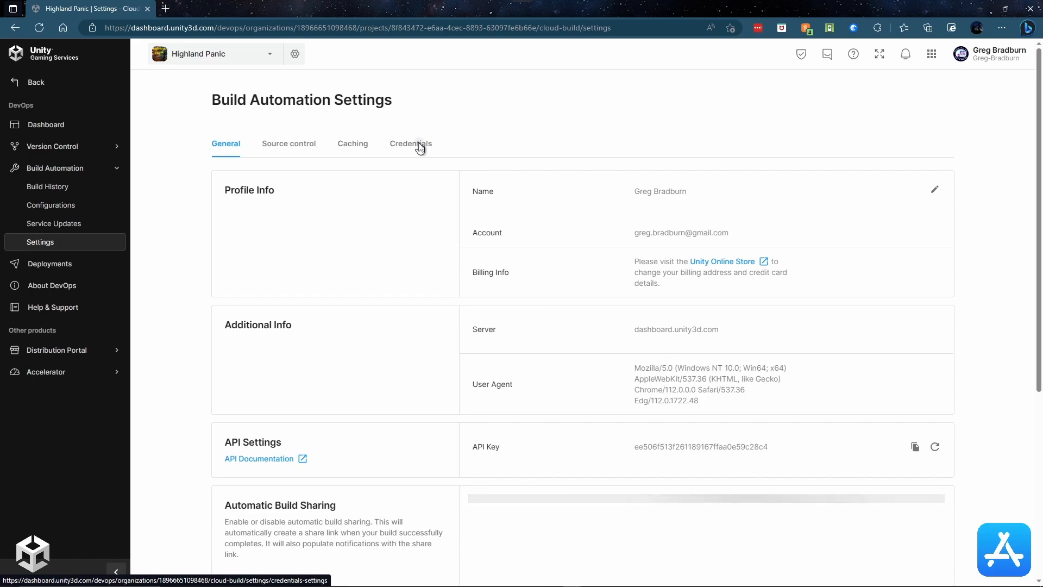
click(418, 144)
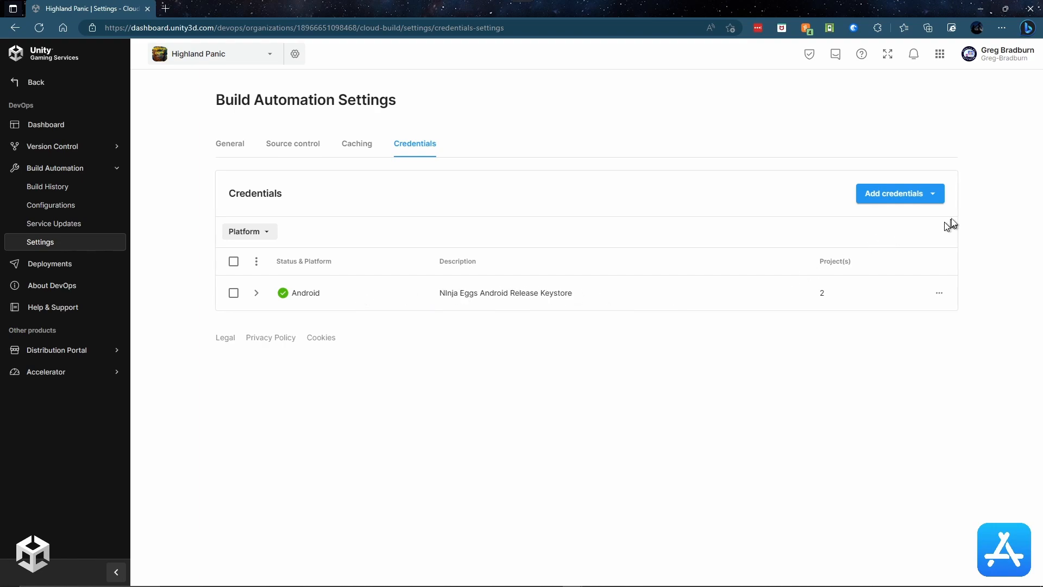
click(931, 192)
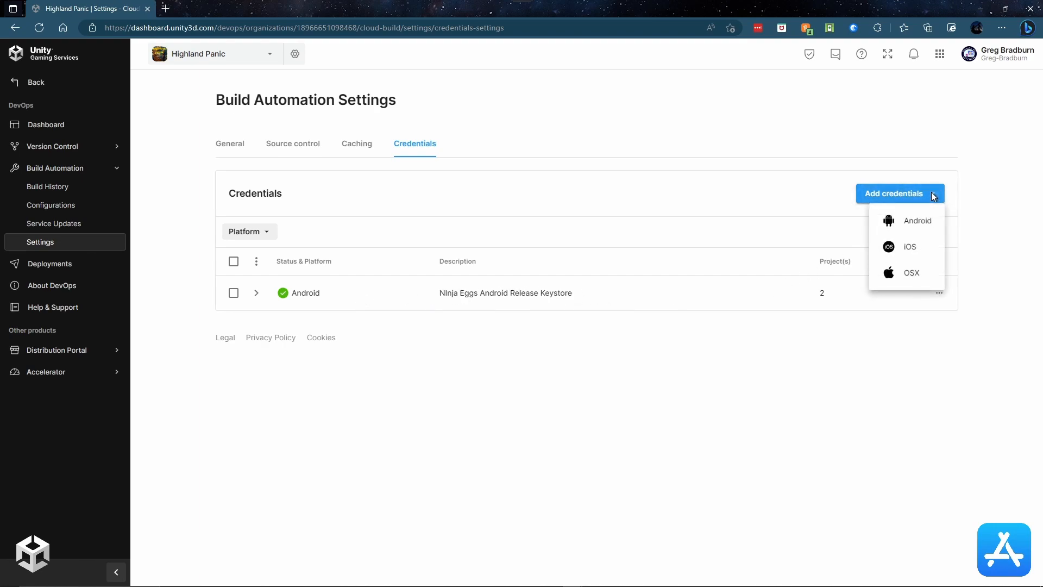
click(916, 251)
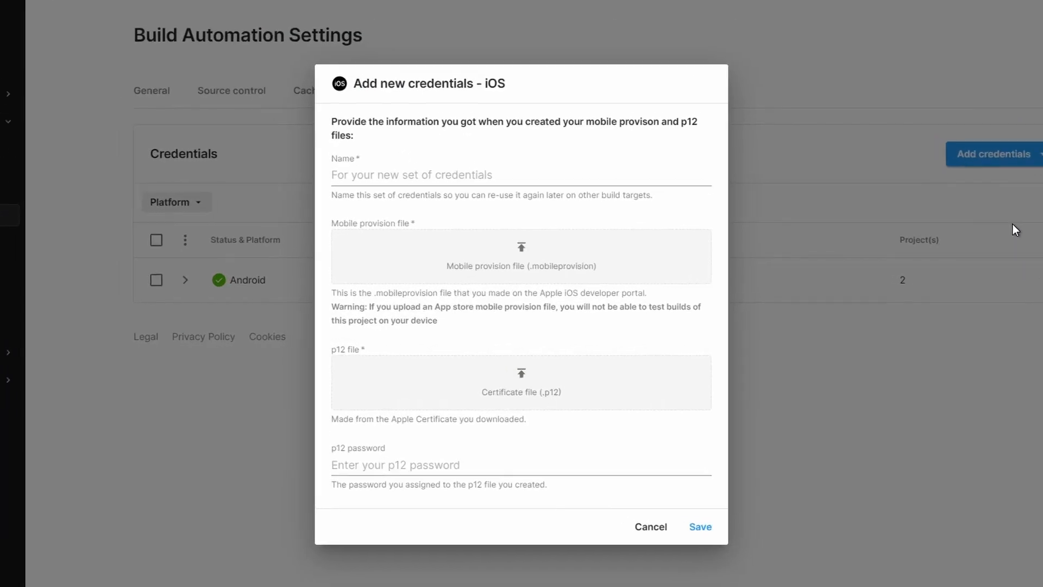
Step: Name the new iOS credentials 'Highland Panic - IOS'
click(511, 178)
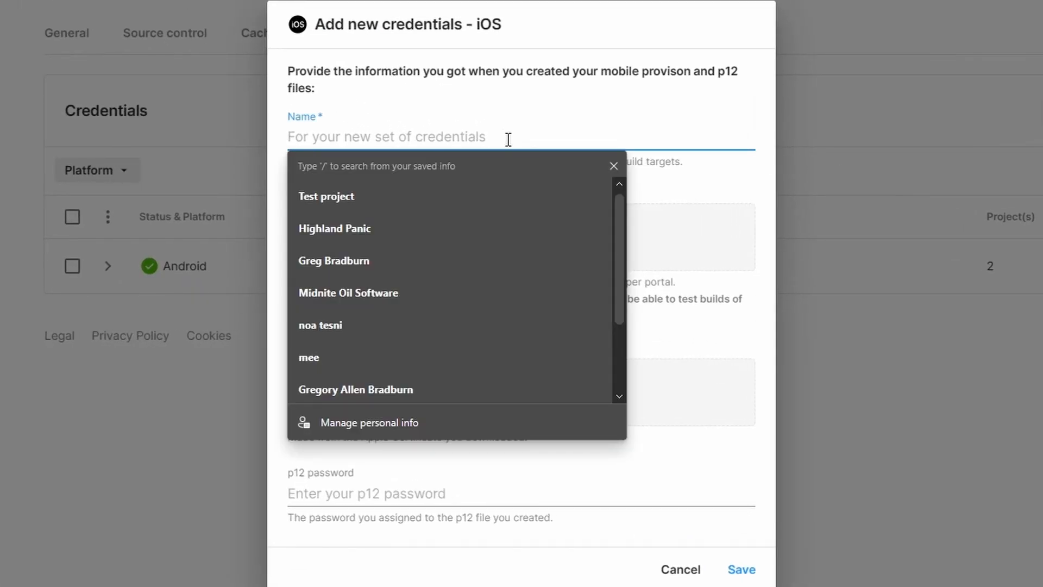
text(Highland Panic)
text( -)
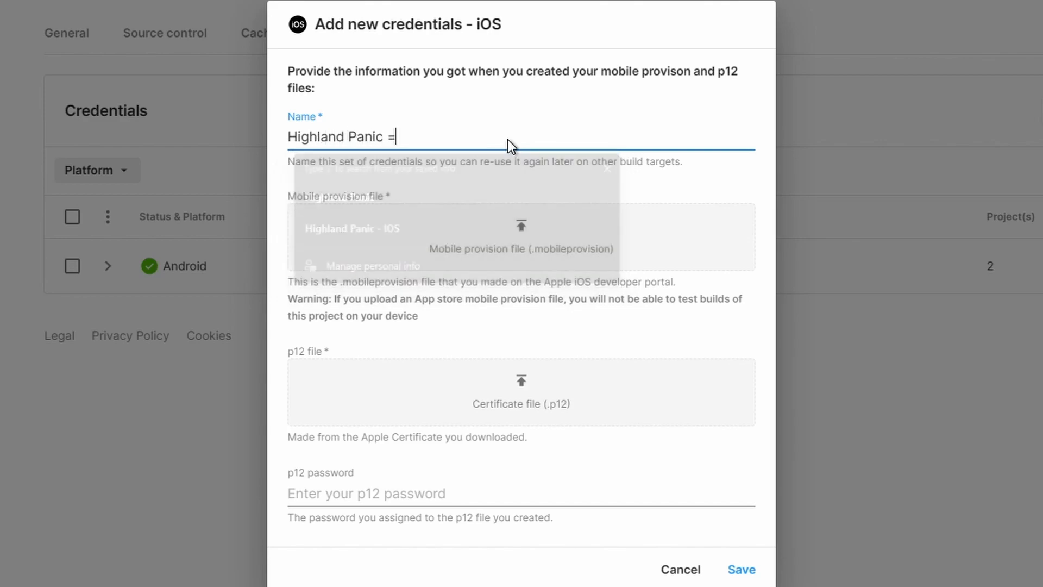
key(BackSpace)
key(BackSpace)
text(IOS)
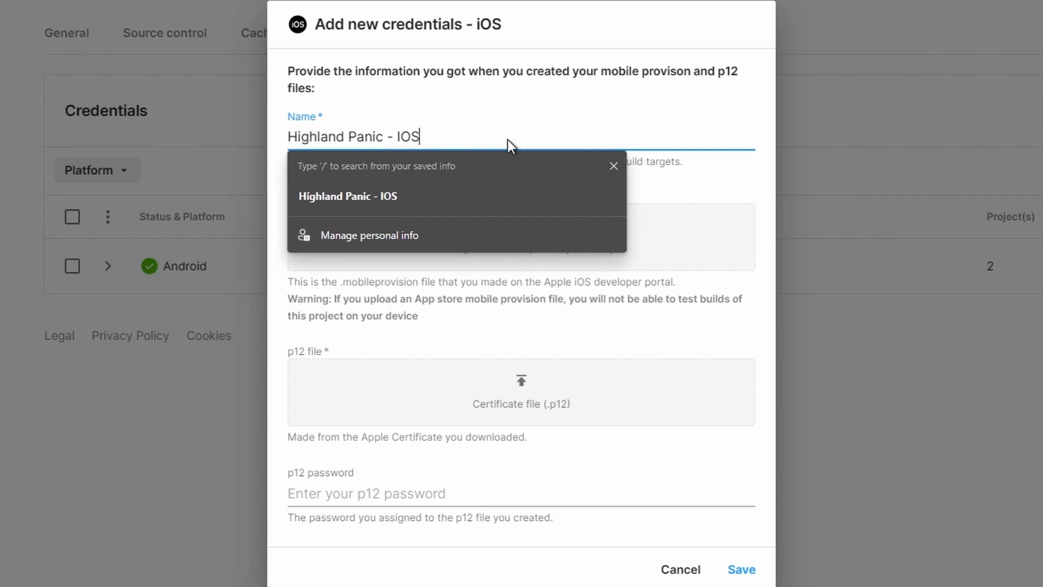
key(Return)
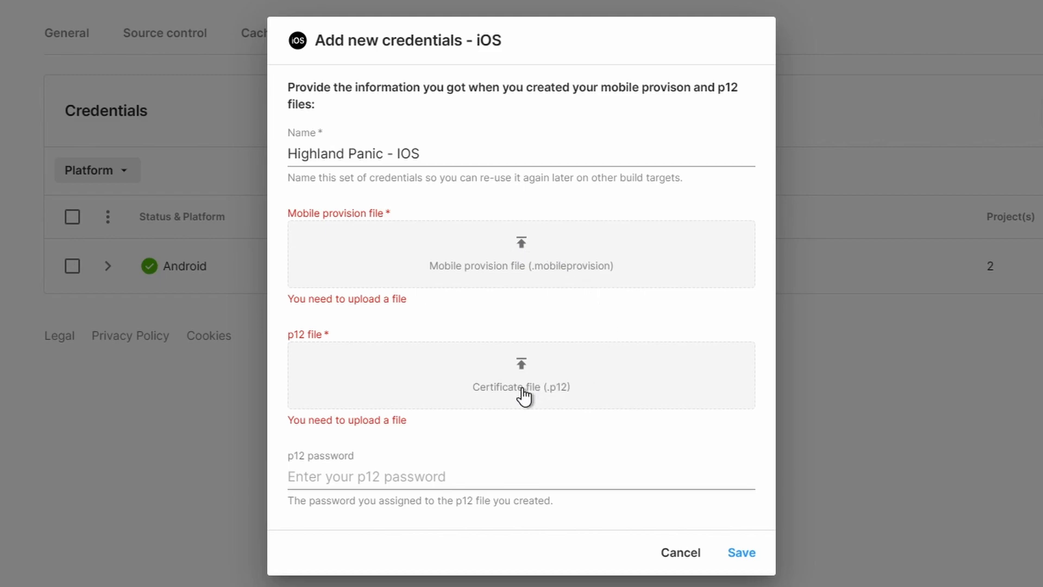
Step: Upload Highland_Panic.mobileprovision and midniteoilsoftware.p12, enter the p12 password, and save
click(524, 251)
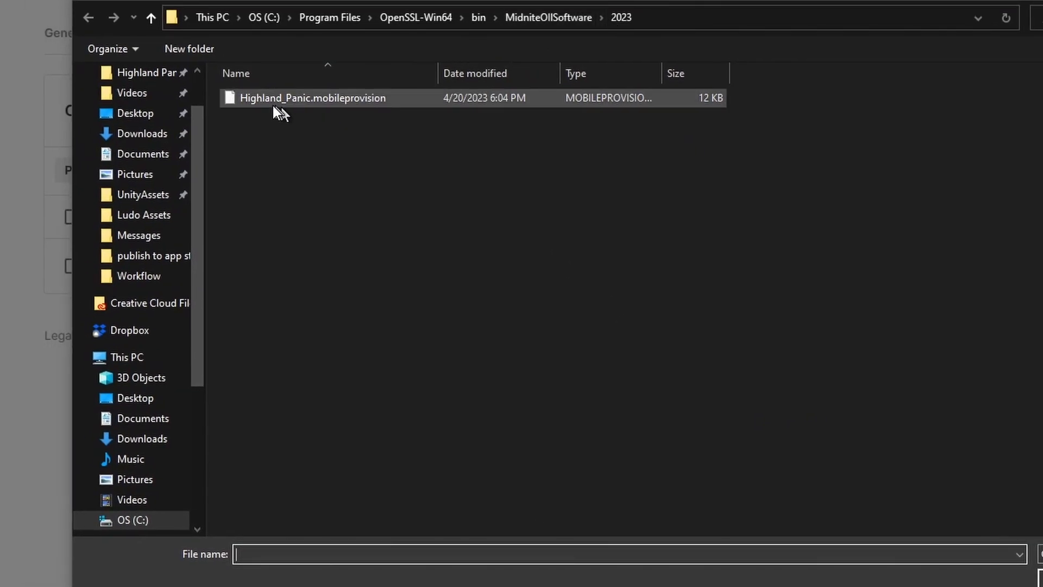
double_click(272, 101)
click(503, 402)
double_click(298, 99)
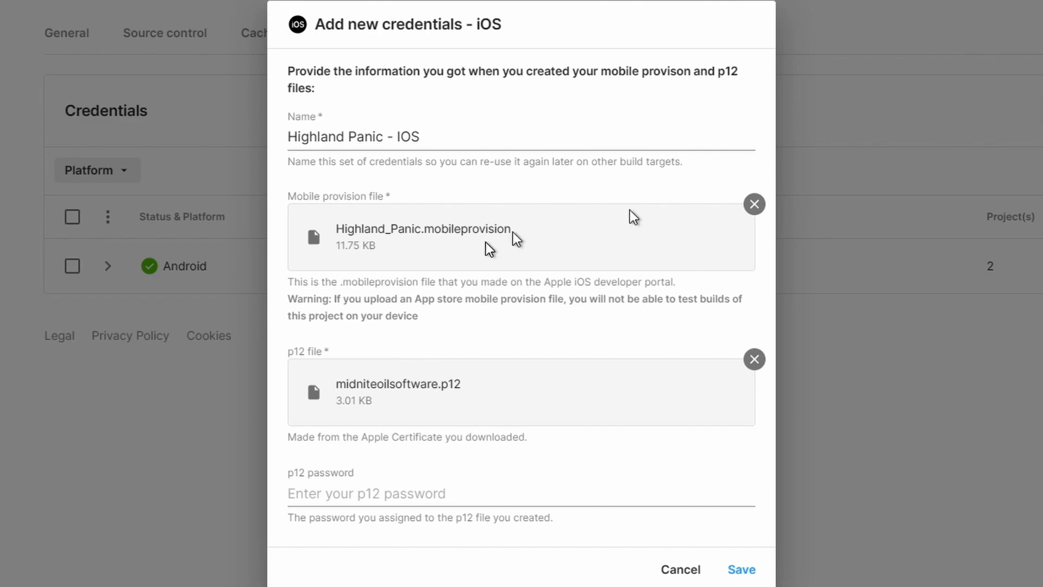
click(385, 489)
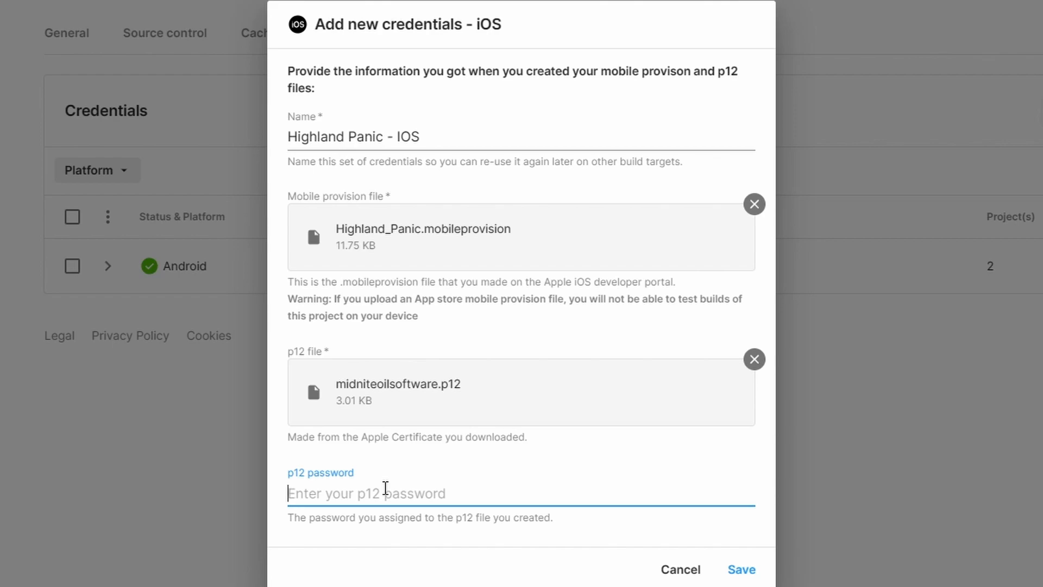
text(•••••••••••)
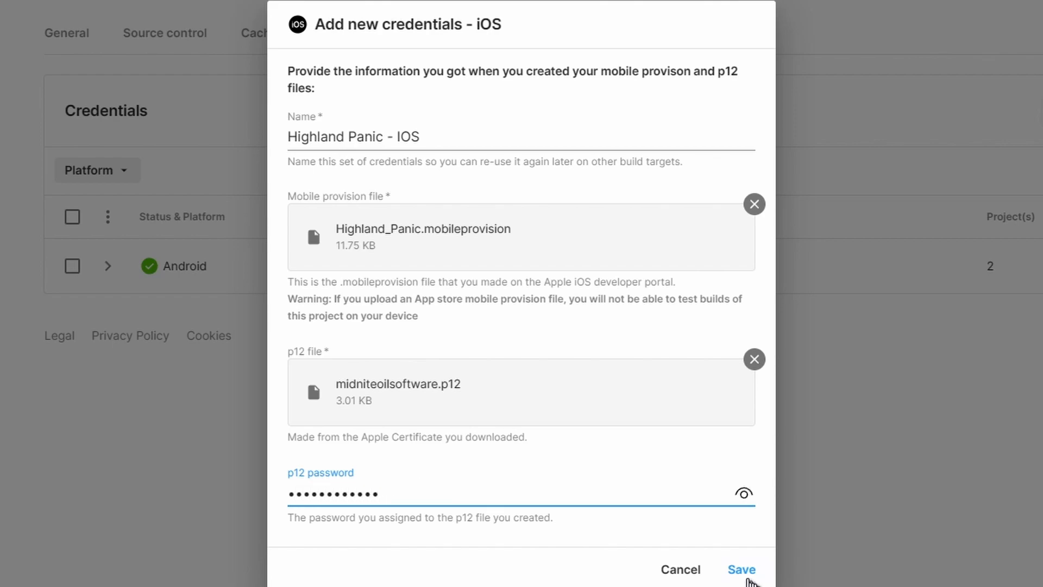
click(737, 571)
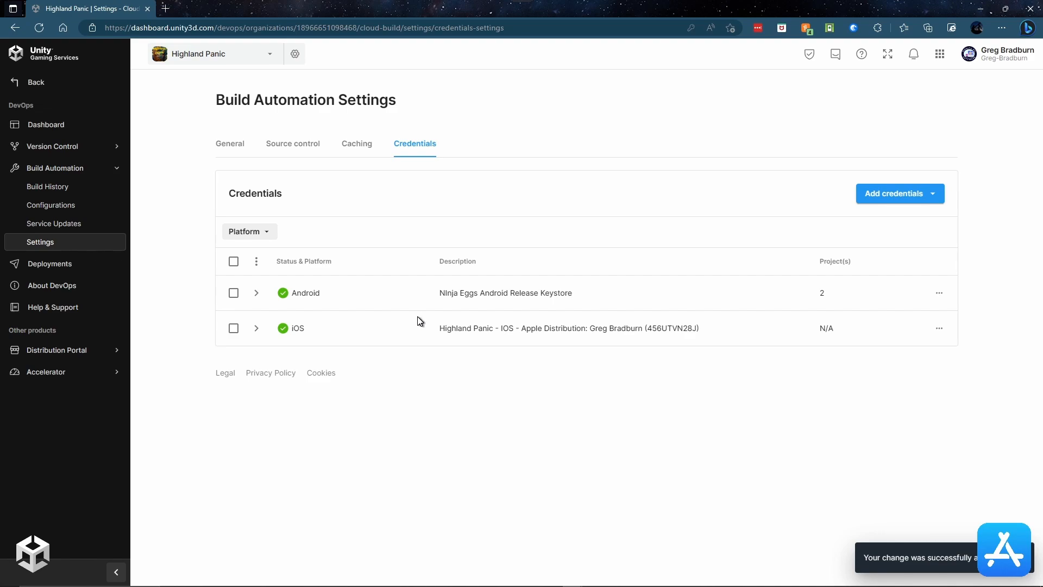
Step: Create a new iOS build target building from the ios_release branch
click(41, 205)
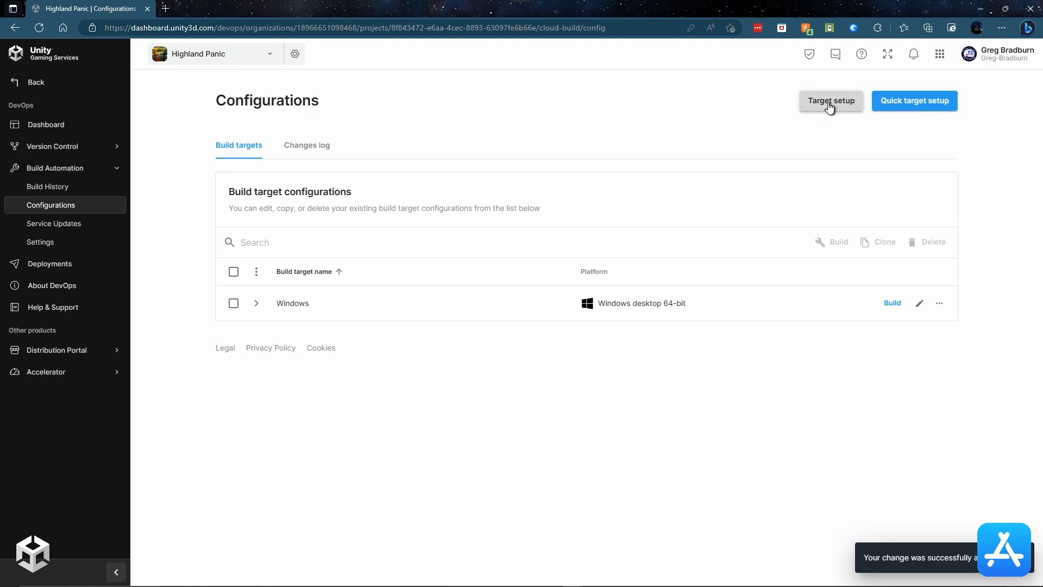
click(828, 103)
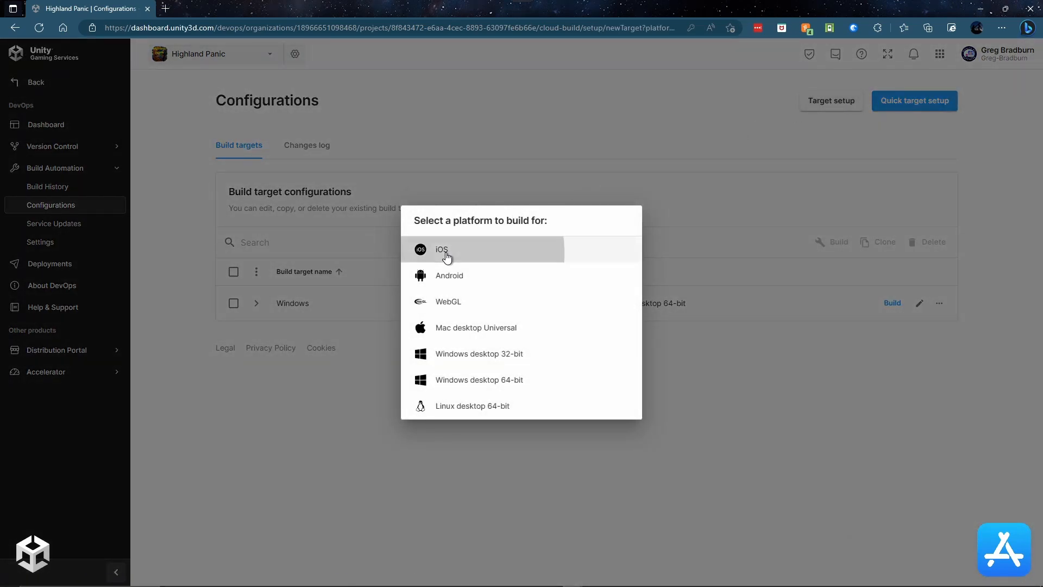
click(445, 252)
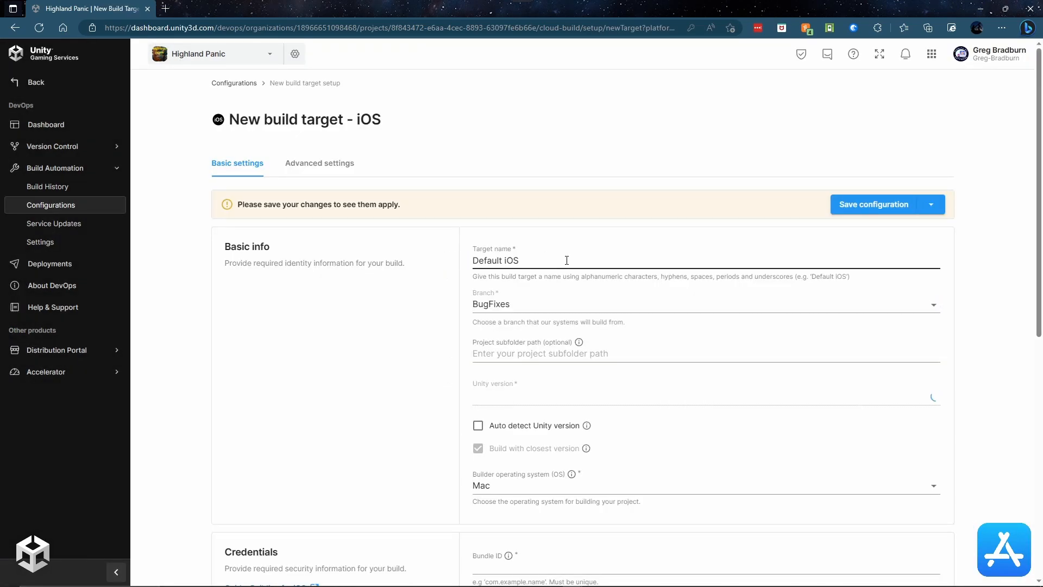
click(934, 305)
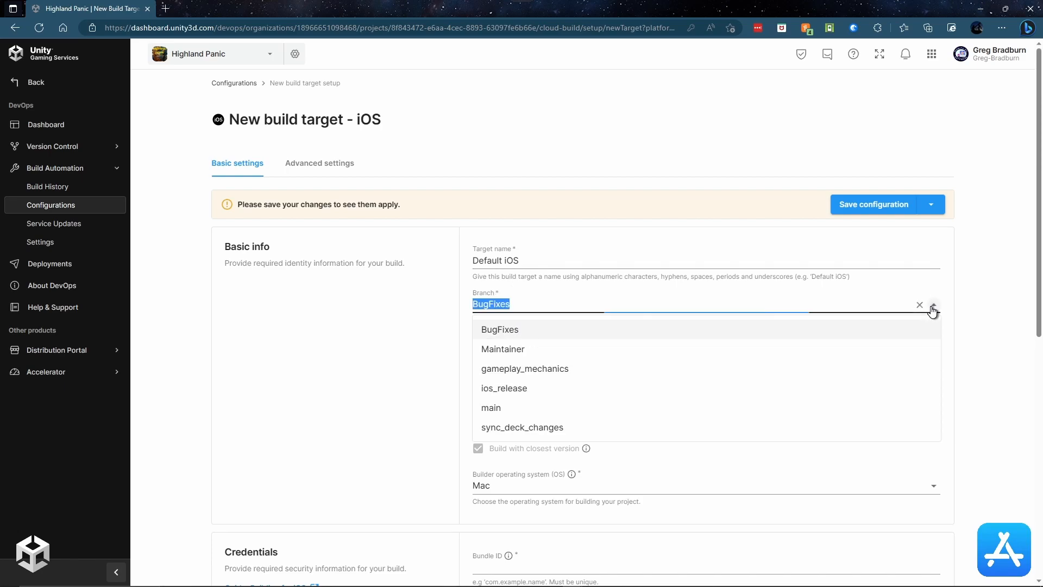
click(495, 388)
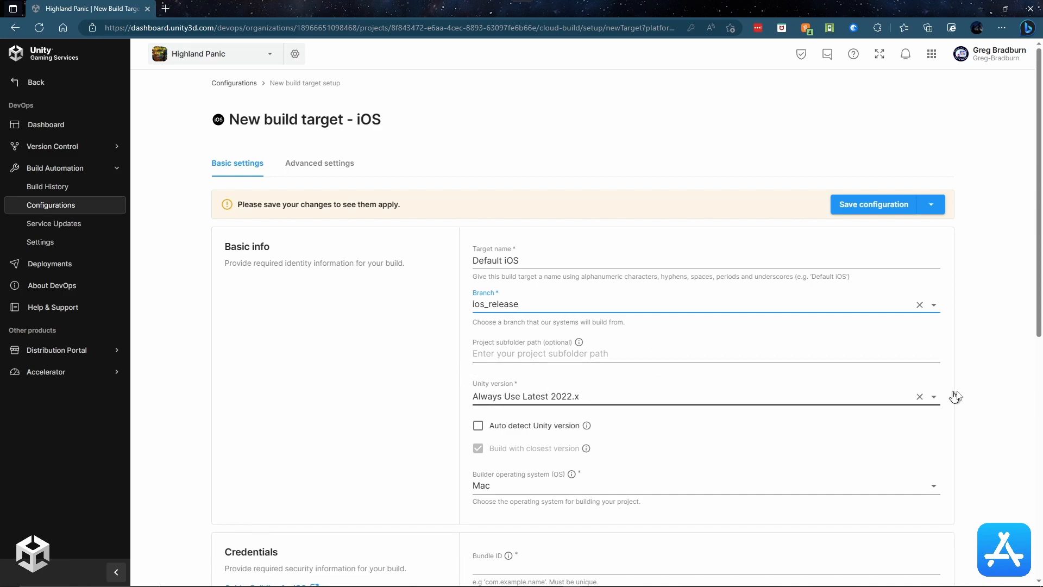
Step: Set the target's Unity version to Always Use Latest 2021.3
click(932, 399)
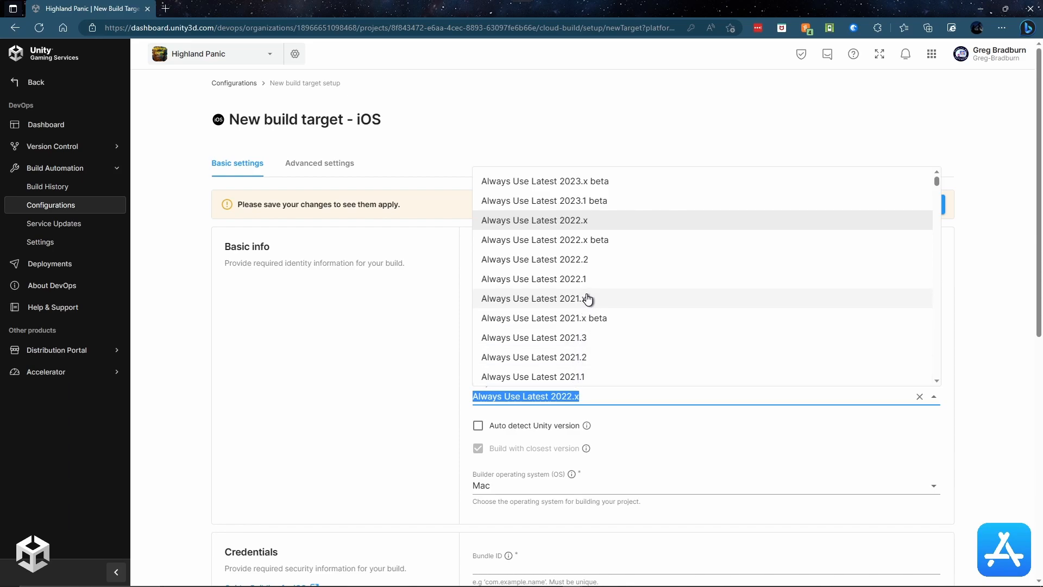
click(554, 300)
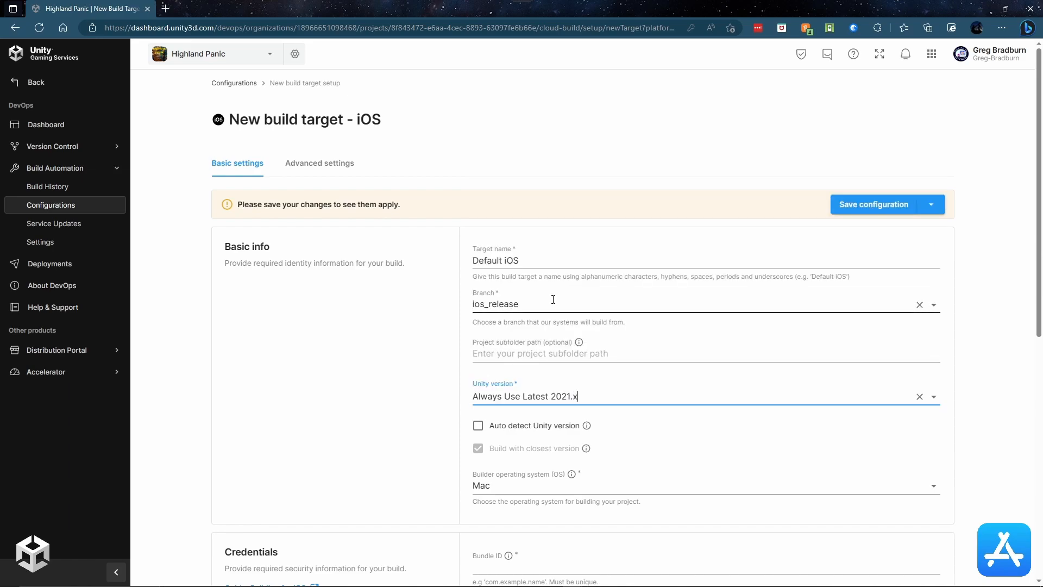
click(933, 397)
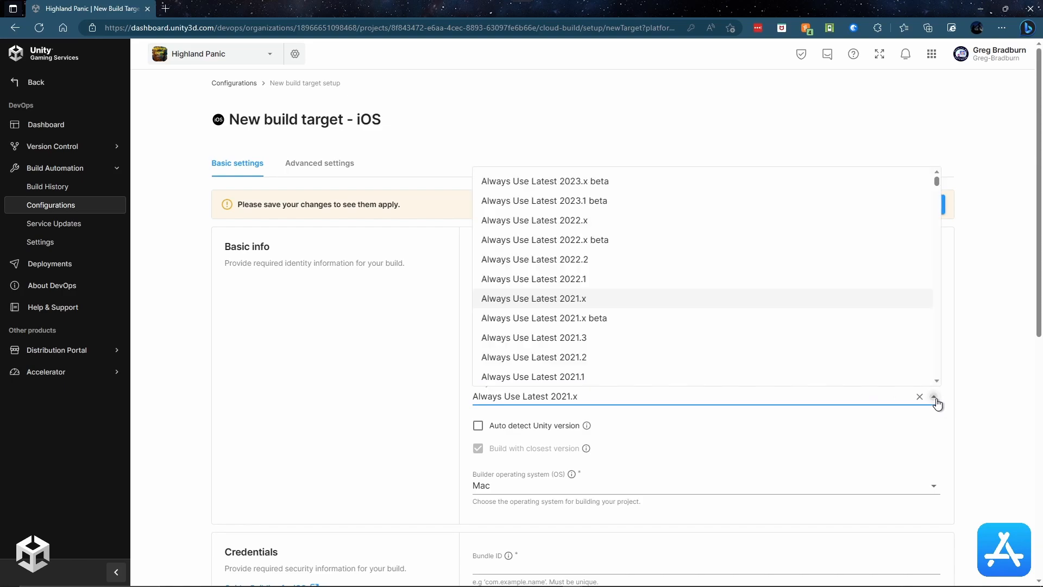
click(553, 341)
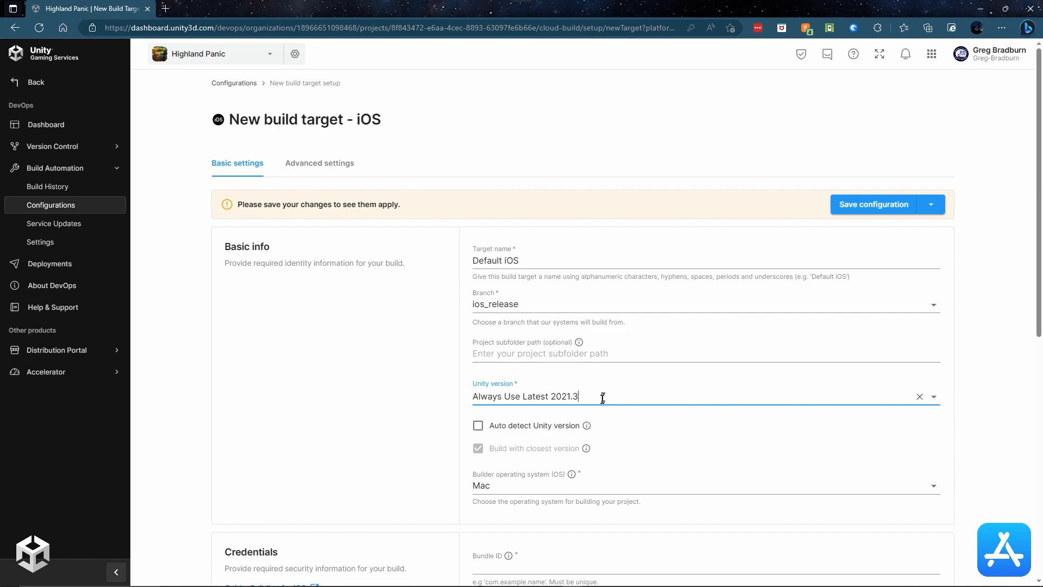
Step: Enter the highlandpanic bundle ID and choose Xcode 12.2.0
scroll(584, 395, down, 5)
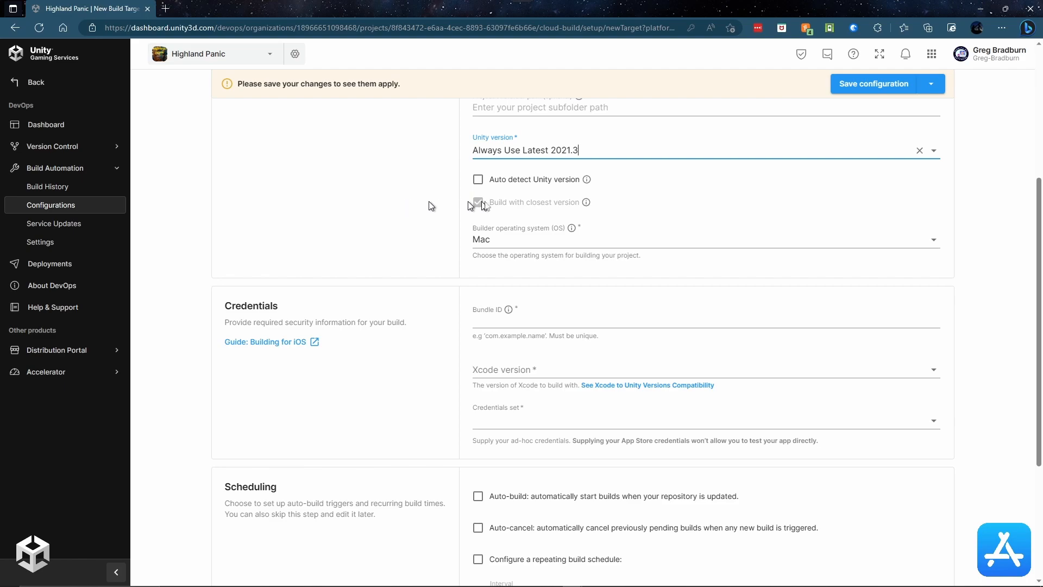
scroll(422, 242, down, 2)
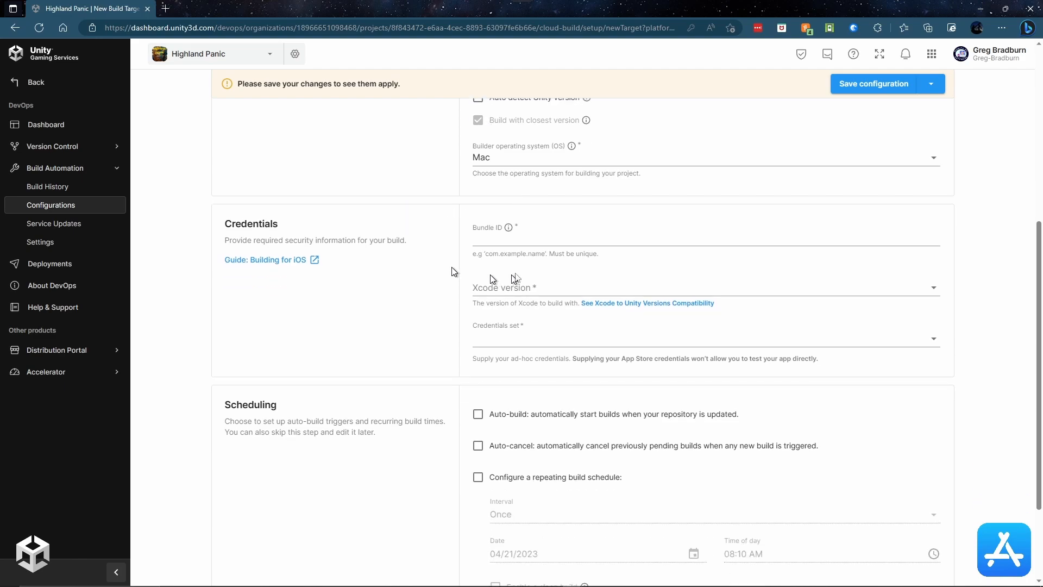
click(534, 243)
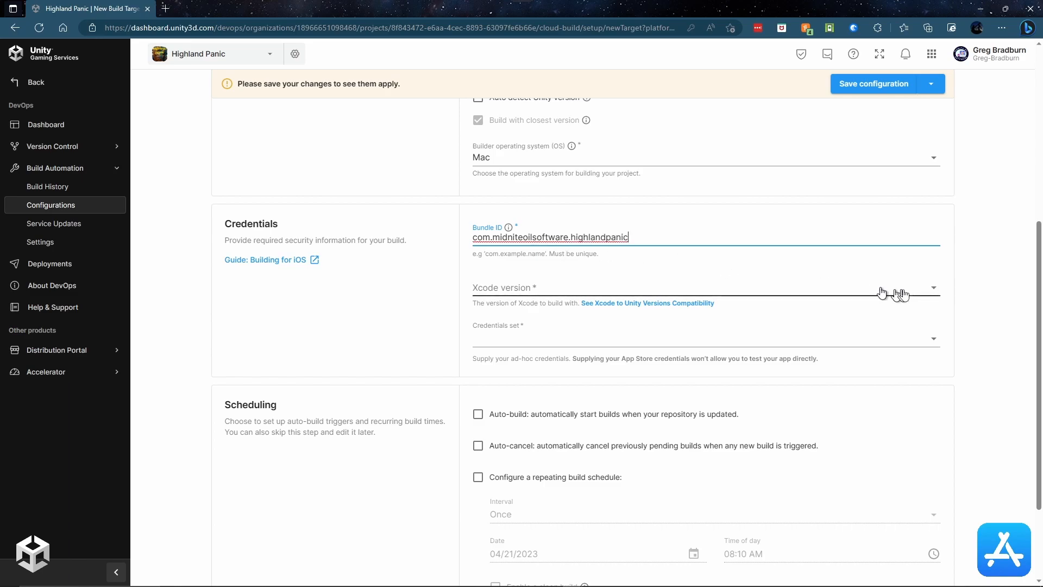
click(932, 289)
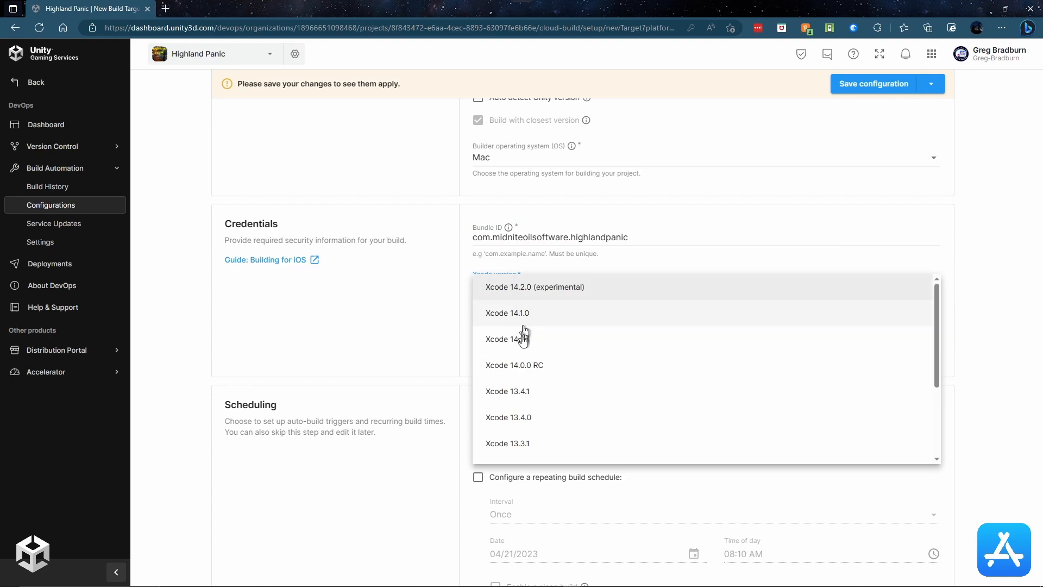
scroll(530, 353, down, 3)
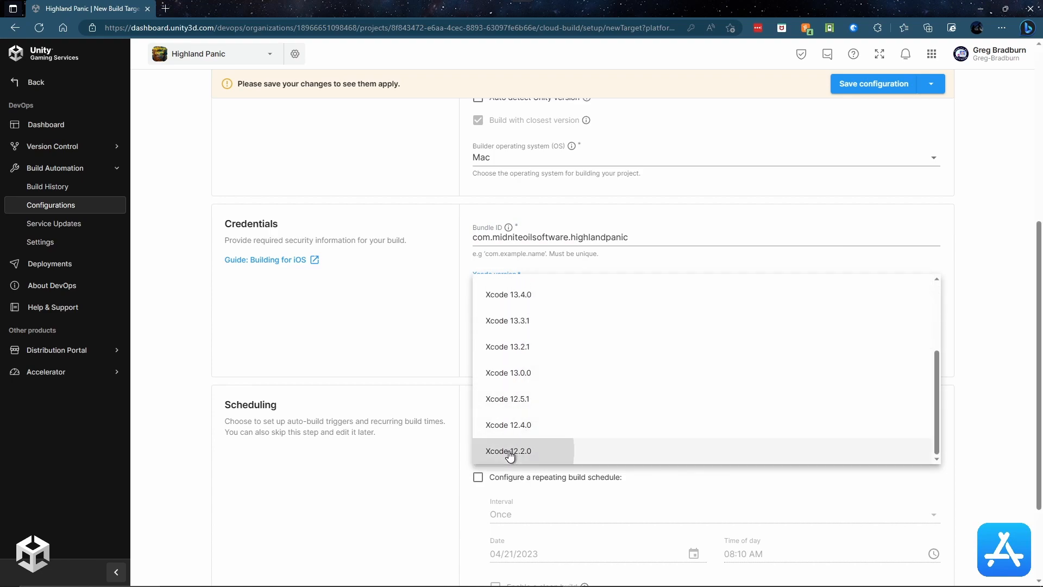
click(508, 450)
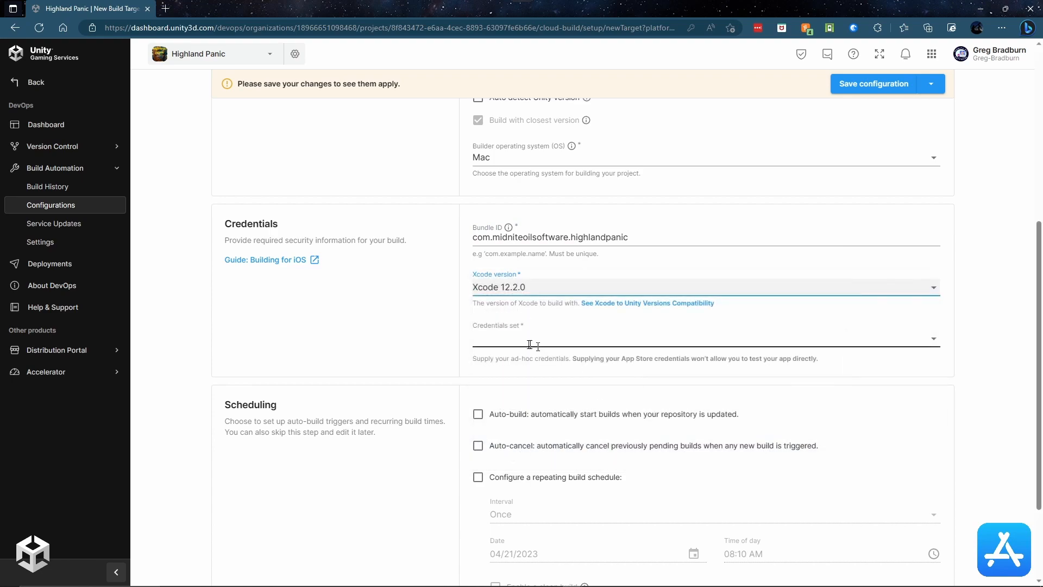
Step: Select the Highland Panic - IOS credentials and enable auto-build
click(934, 340)
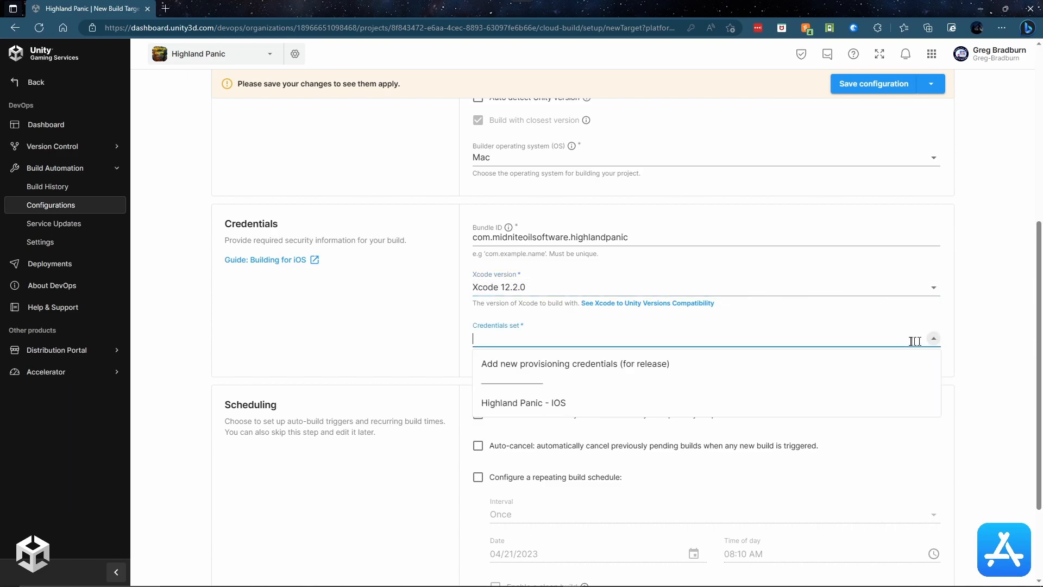
click(534, 402)
scroll(759, 330, down, 5)
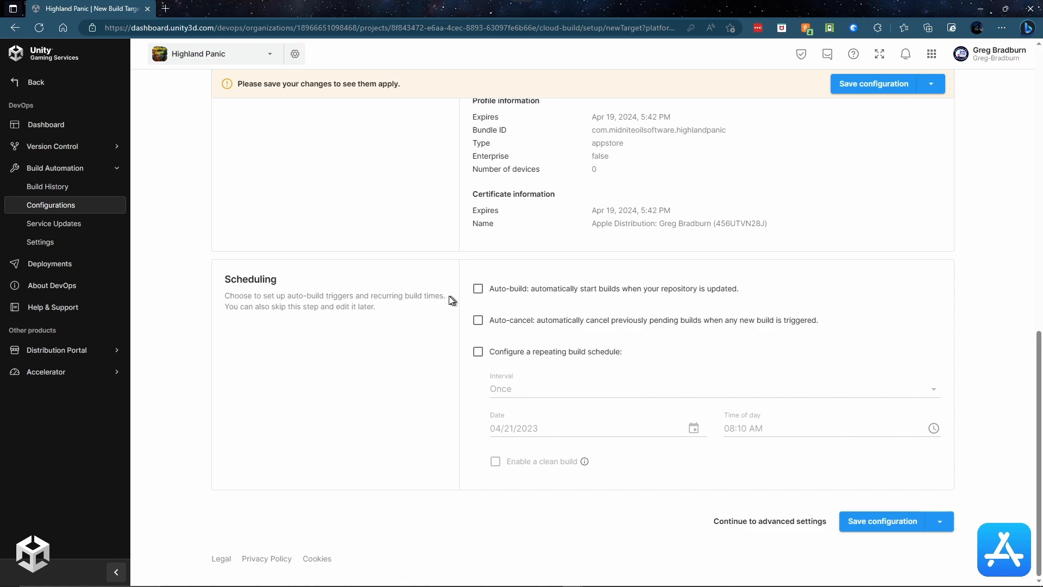
click(477, 291)
Step: Review the iOS target's advanced settings and save the configuration
click(781, 522)
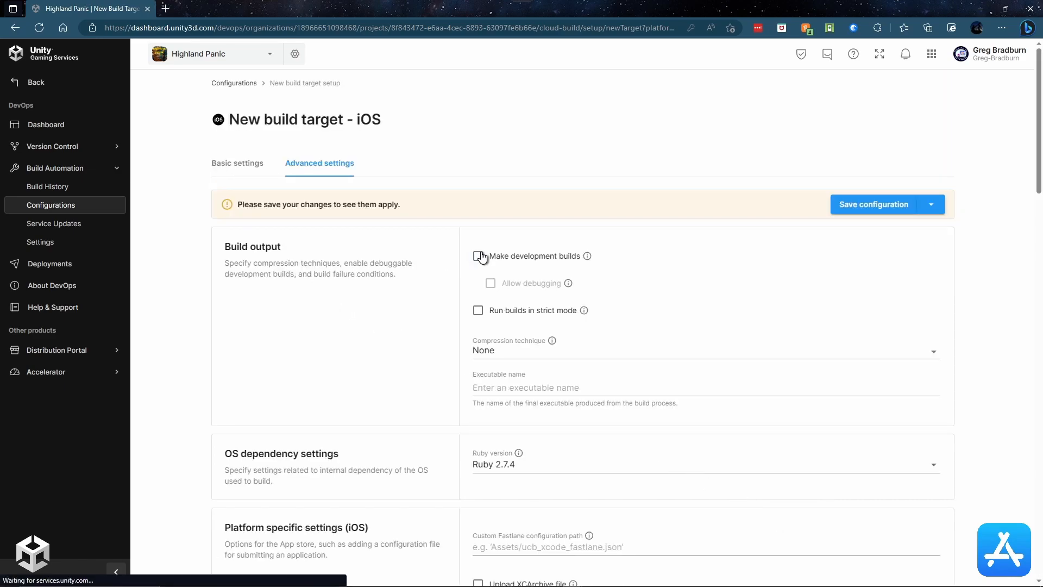
scroll(449, 255, down, 9)
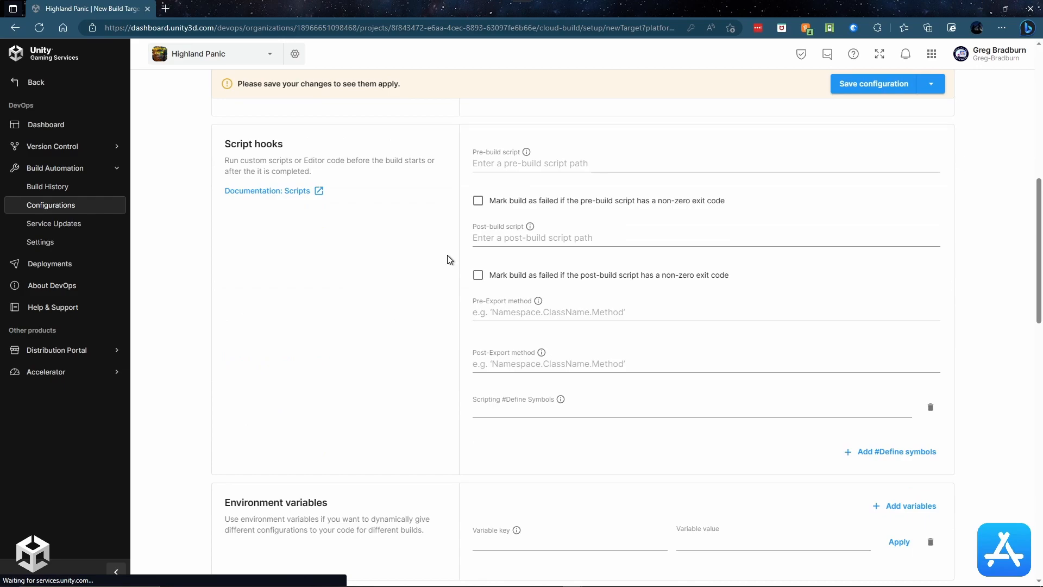
scroll(449, 259, down, 3)
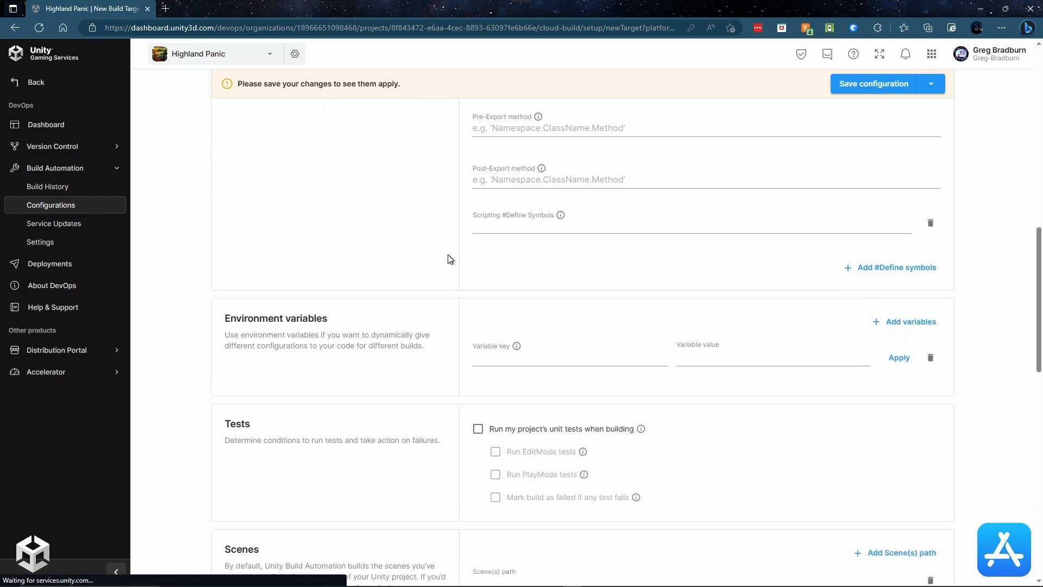
scroll(449, 259, down, 5)
scroll(449, 259, down, 11)
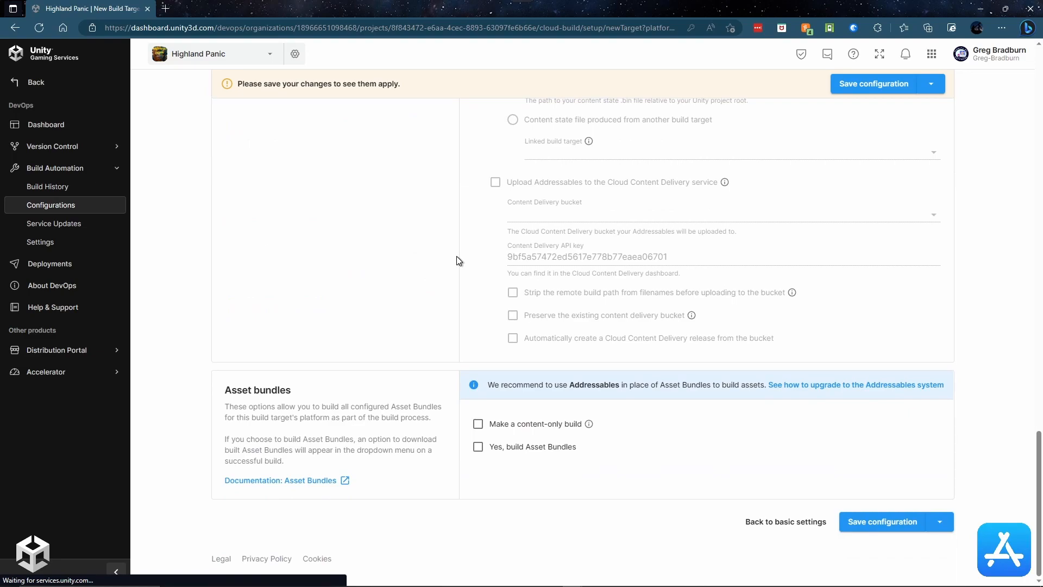
scroll(457, 256, up, 20)
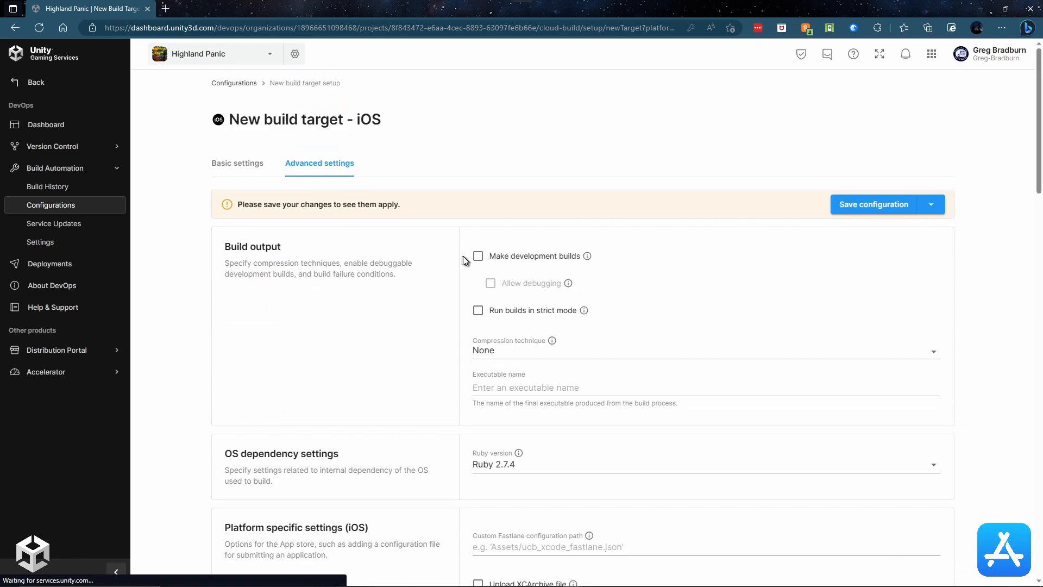
click(875, 205)
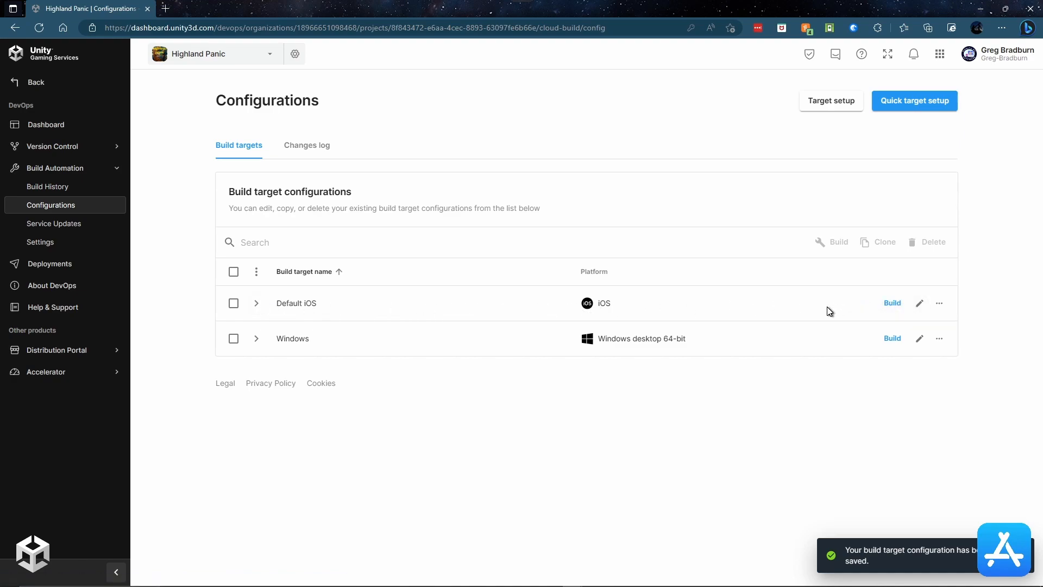
Step: Start and confirm a build of the Default iOS target
click(892, 305)
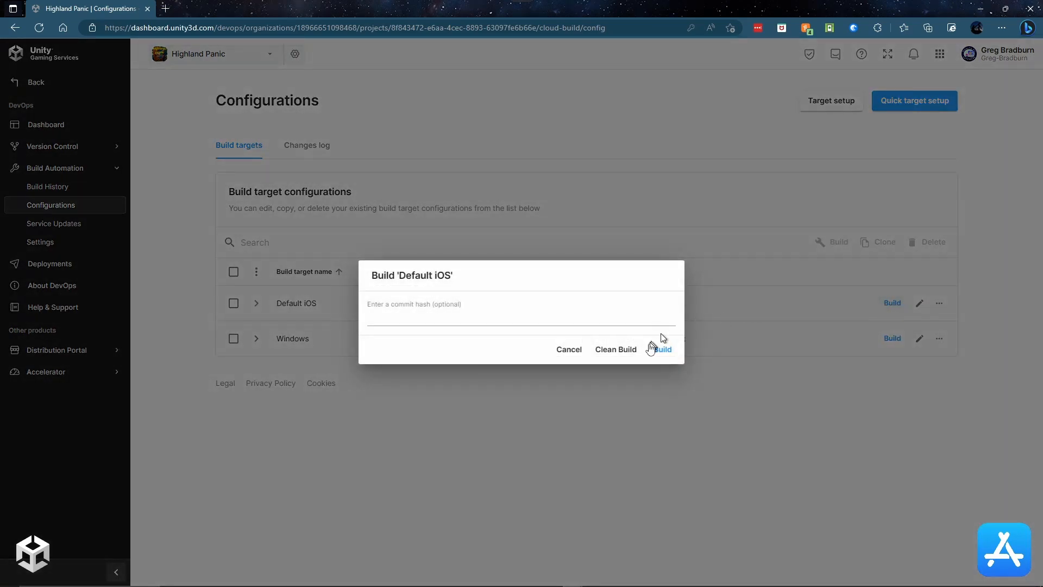
click(665, 349)
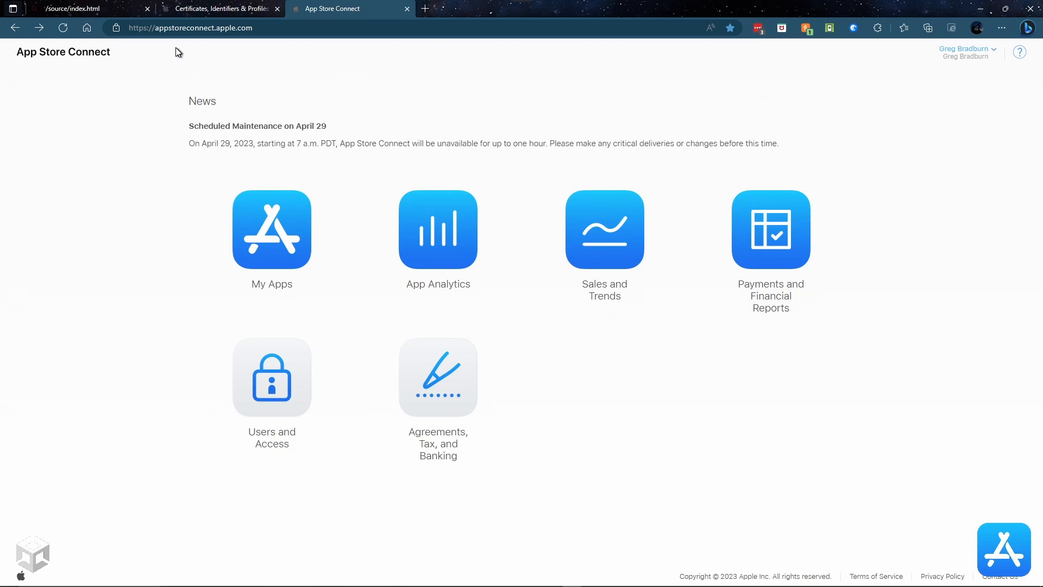
Step: From My Apps, start a new iOS app named 'Highland Panic'
click(270, 237)
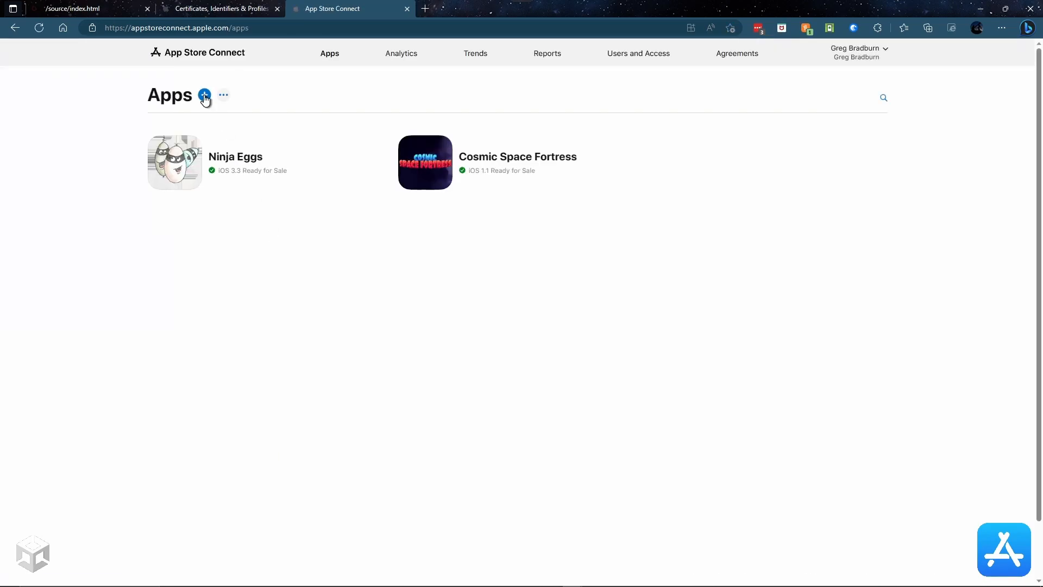
click(204, 96)
click(182, 129)
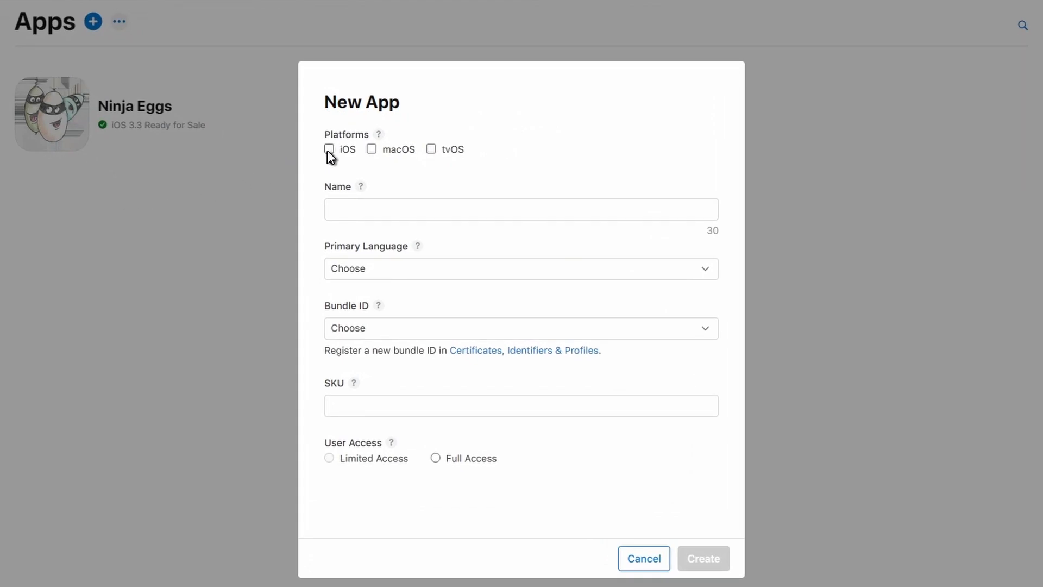
click(329, 150)
click(435, 209)
text(Hi)
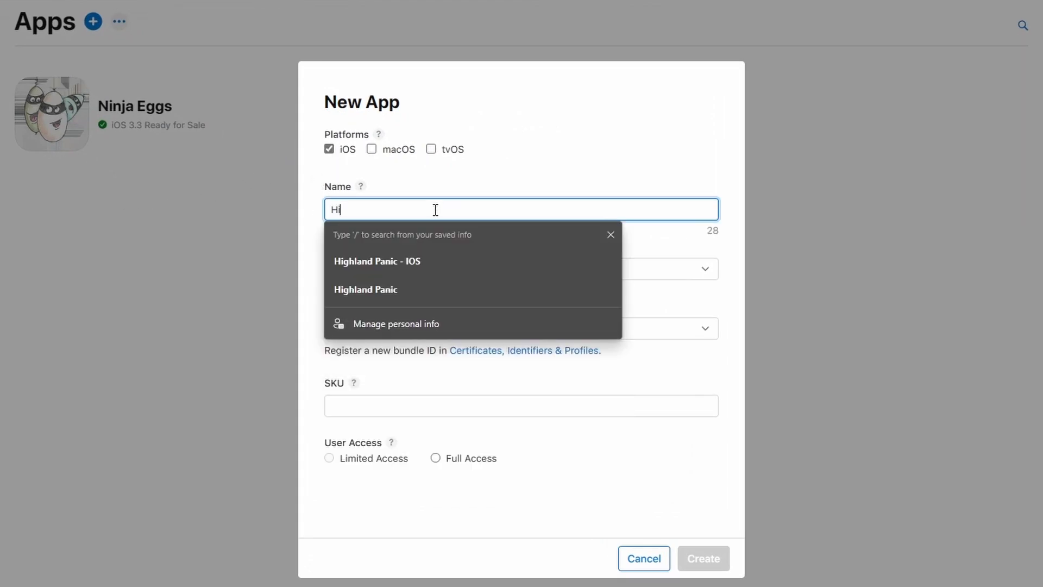
text(ghland Panic)
key(Tab)
Step: Choose English (U.S.), the Highland Panic bundle ID, SKU com.MidniteOilSoftware.HighlandPanic, and create the app
click(673, 269)
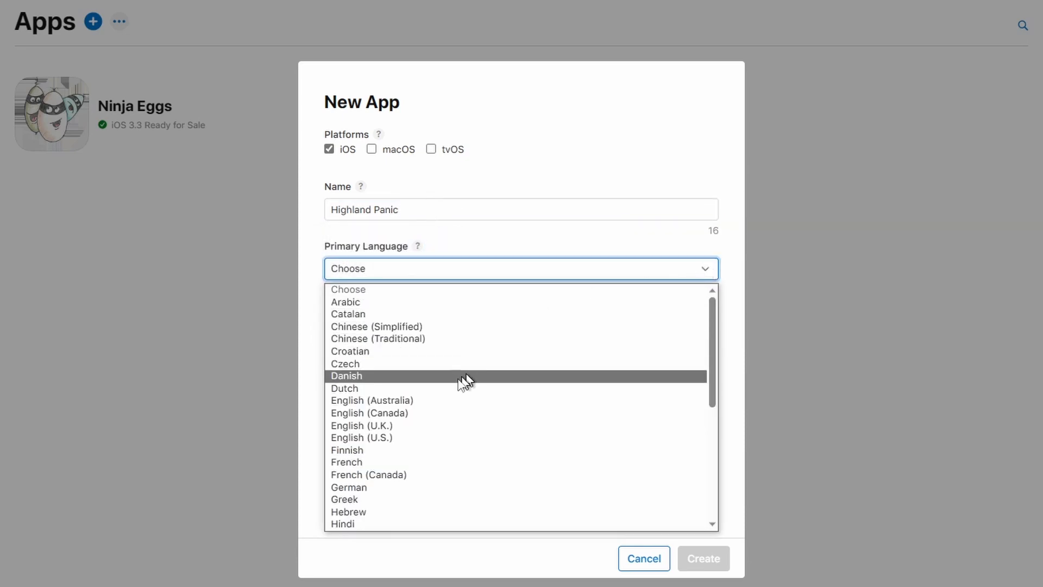
click(353, 437)
click(706, 328)
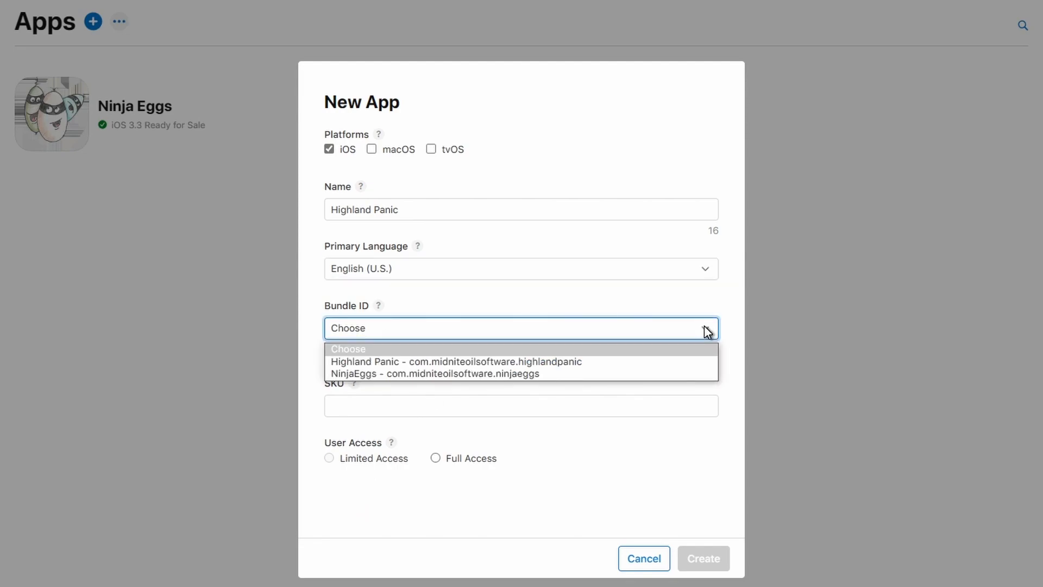
click(565, 363)
click(383, 391)
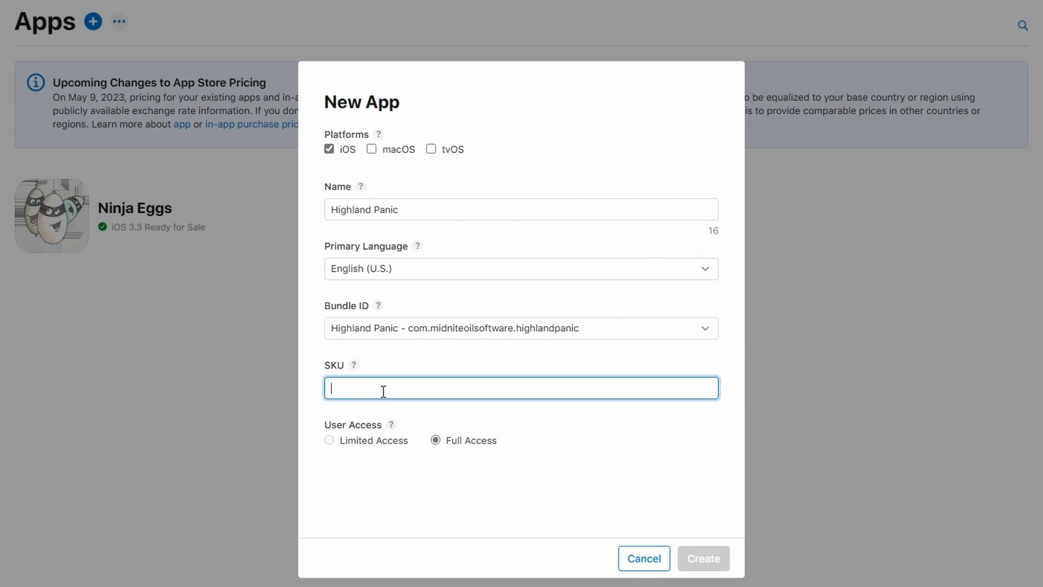
text(com)
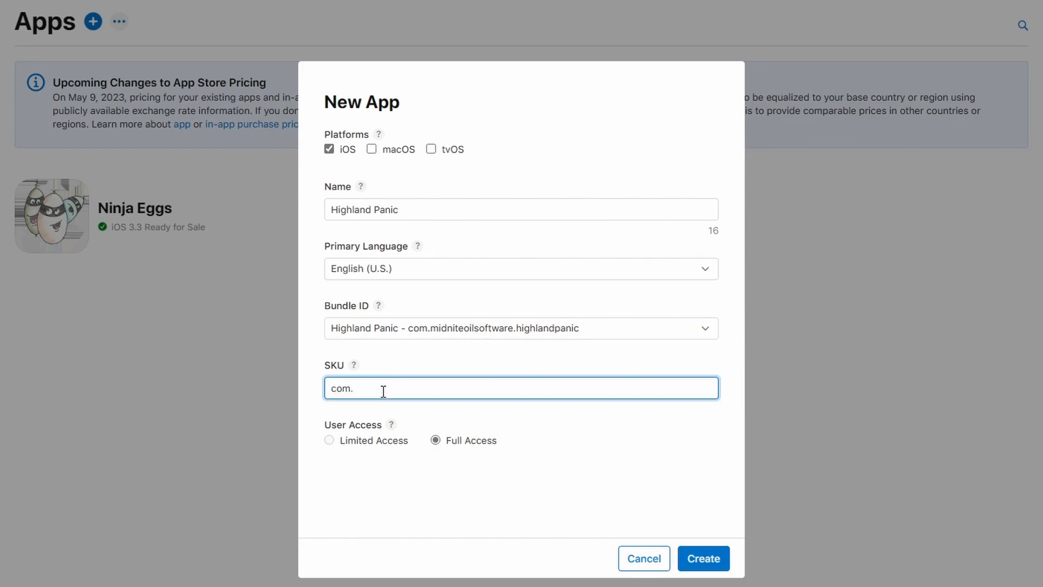
text(.MidniteOilSoftware.HighlandPanic)
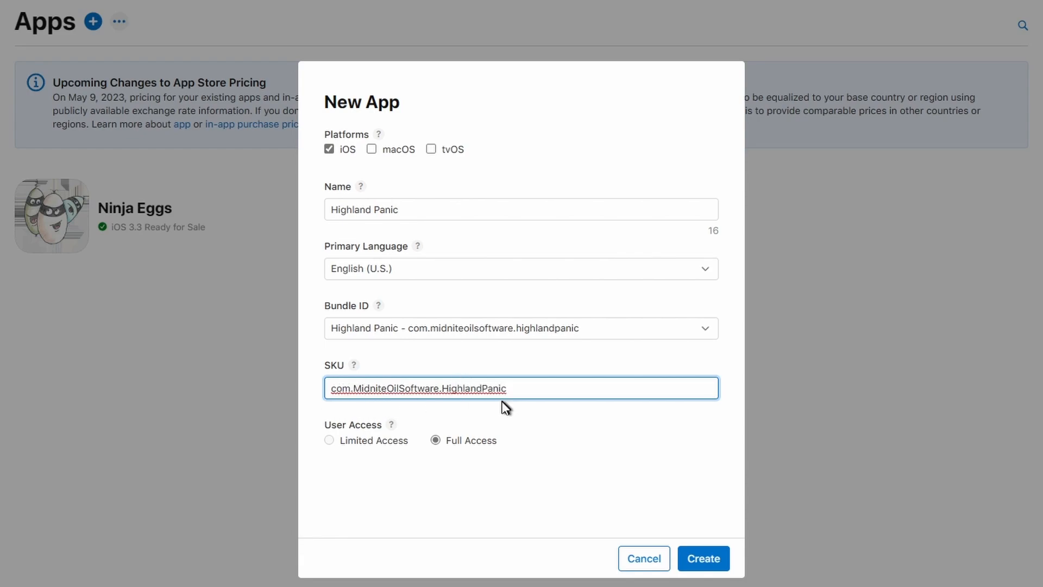
click(391, 425)
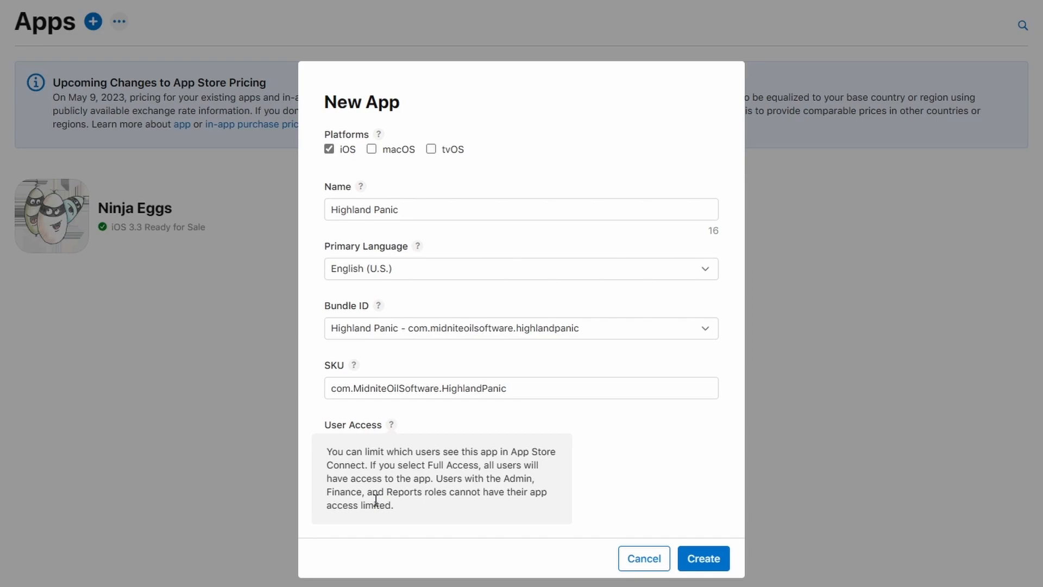
click(634, 450)
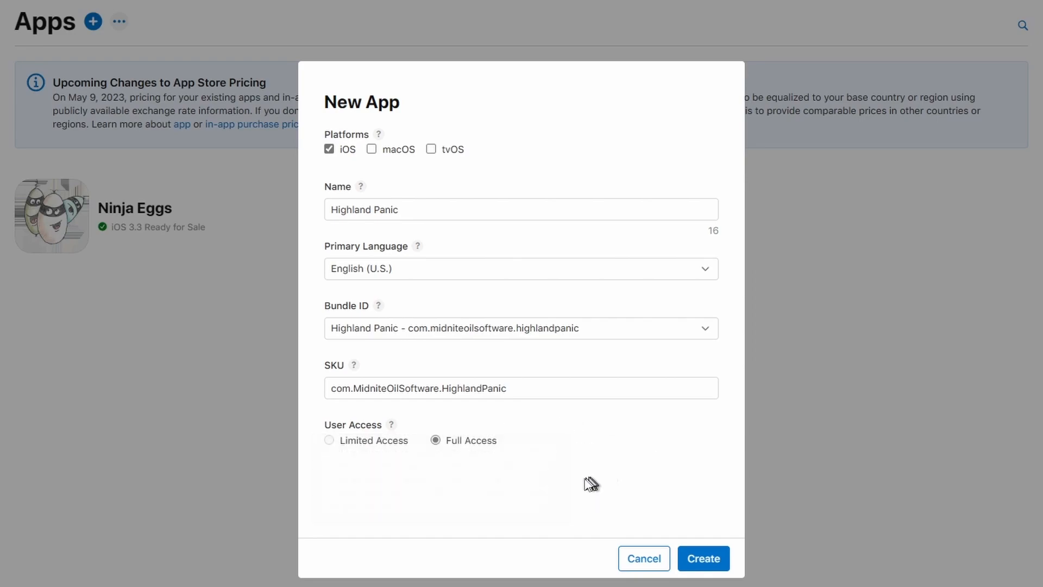
click(704, 556)
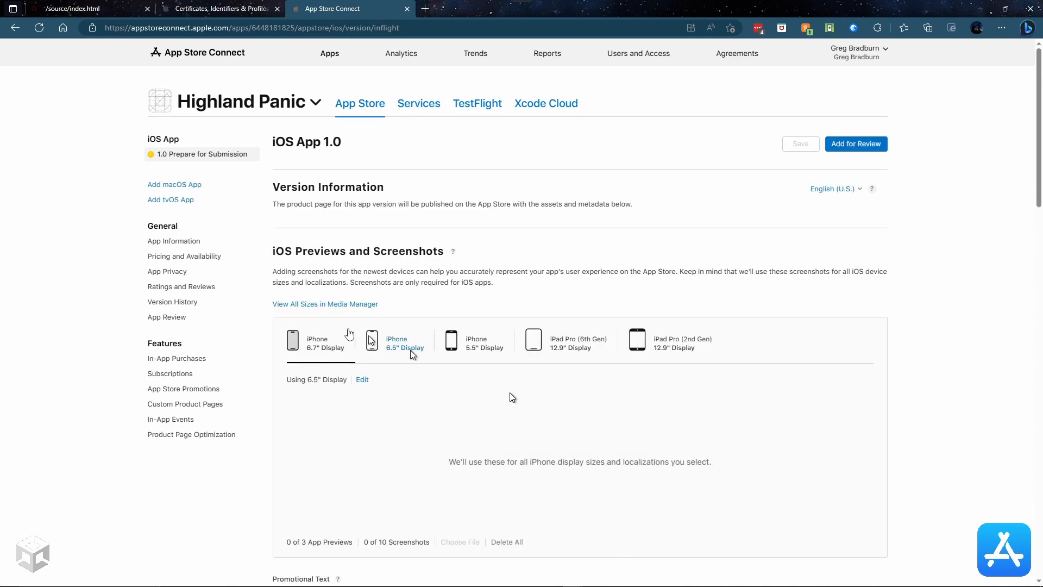
scroll(490, 320, down, 2)
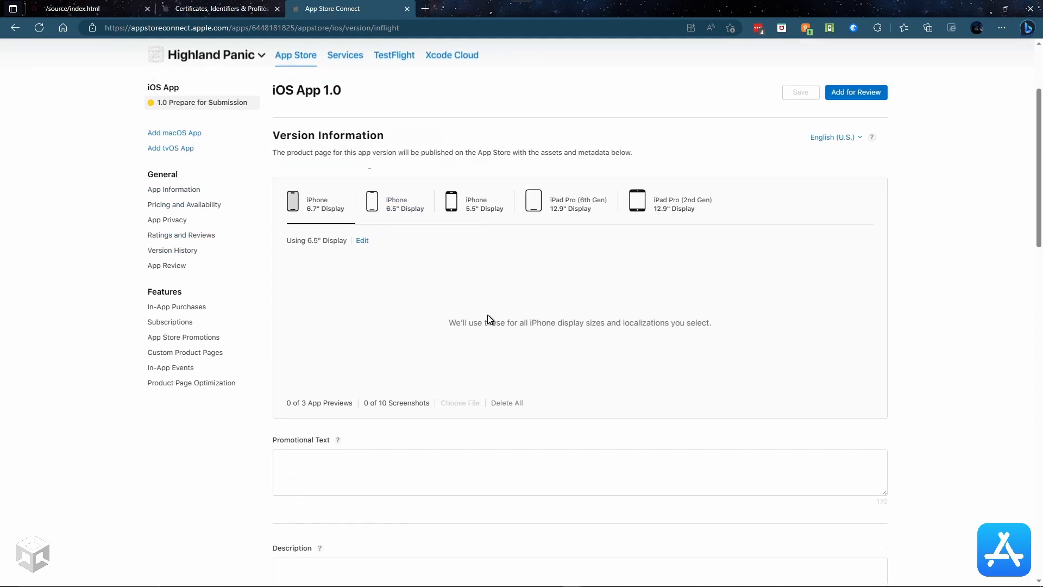
scroll(489, 319, down, 4)
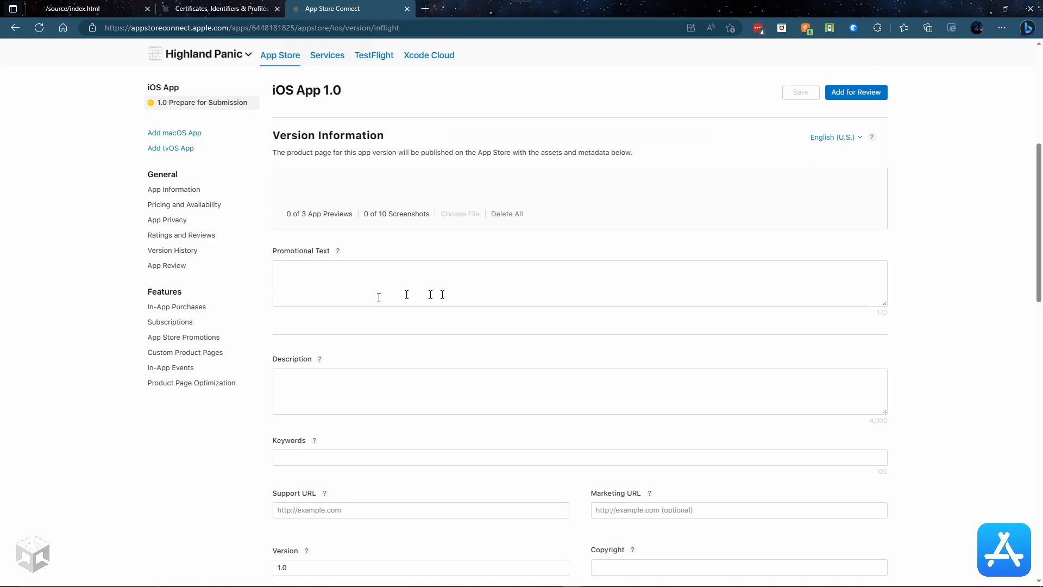
scroll(406, 353, down, 3)
scroll(405, 350, up, 5)
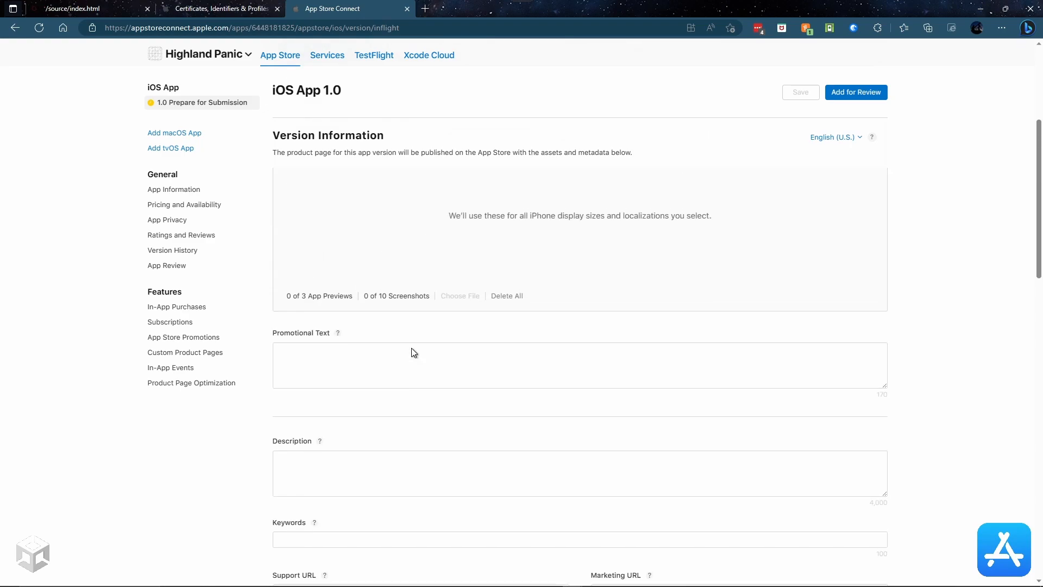
scroll(420, 471, down, 2)
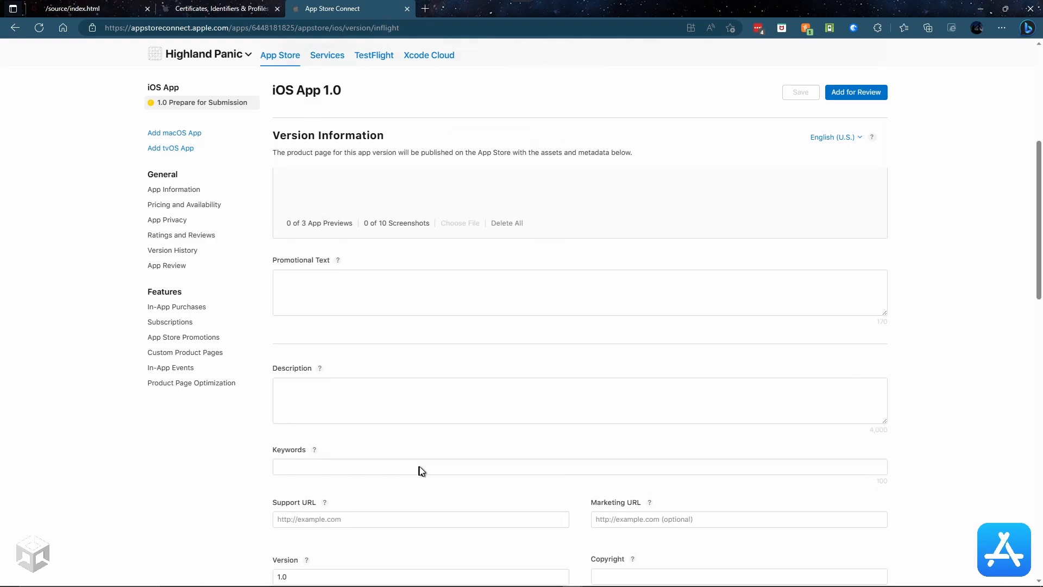
scroll(576, 451, up, 4)
scroll(576, 451, down, 6)
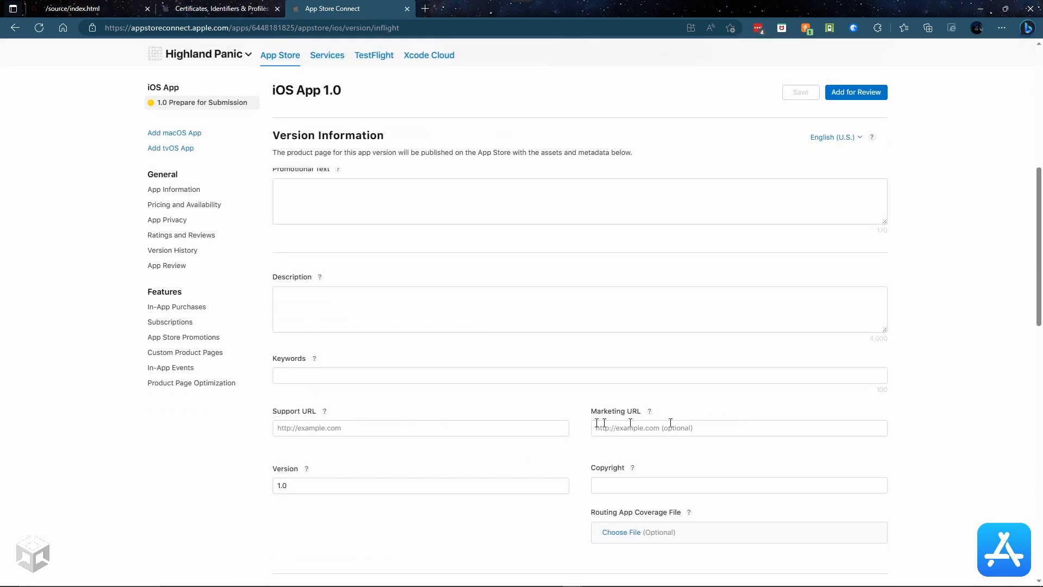
scroll(508, 425, down, 2)
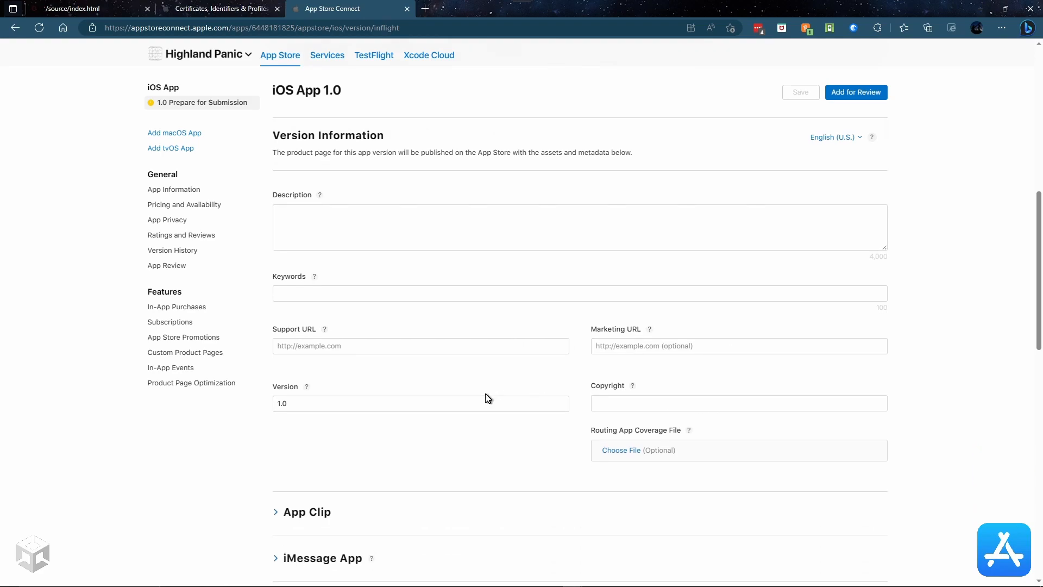
scroll(486, 398, down, 3)
scroll(487, 399, up, 3)
scroll(486, 400, up, 3)
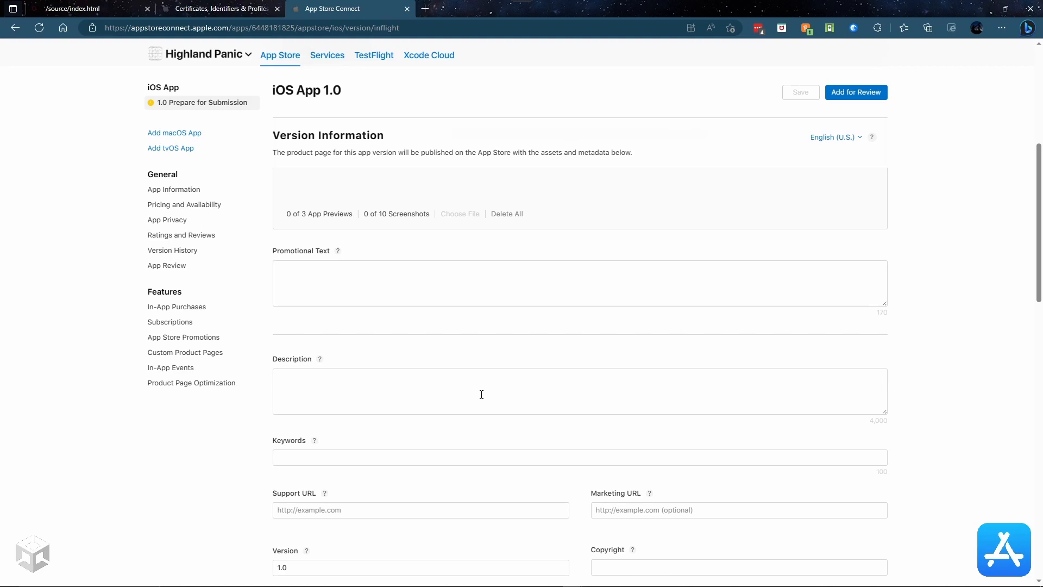
scroll(613, 390, up, 6)
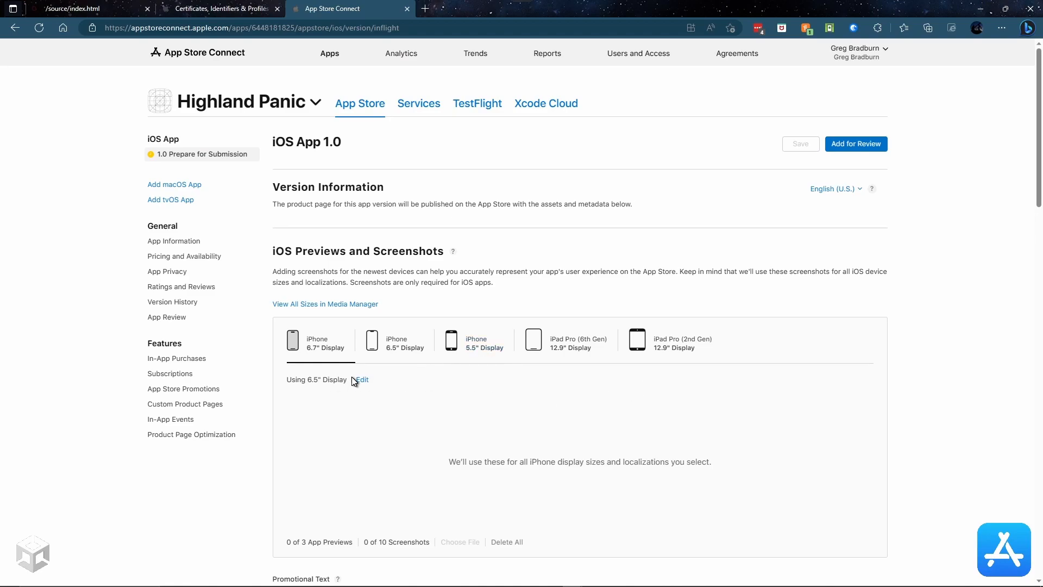
scroll(657, 364, down, 3)
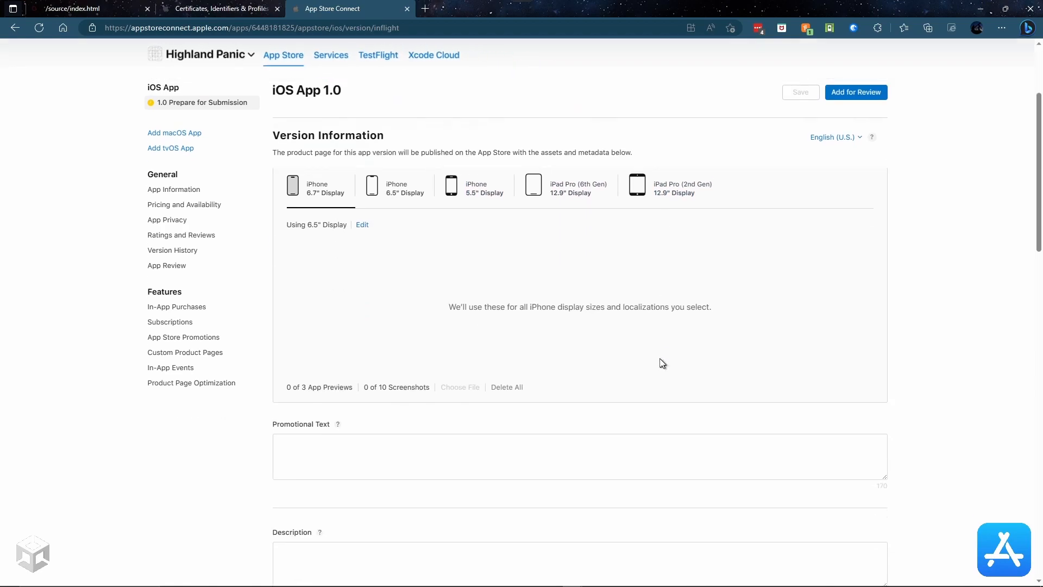
scroll(651, 357, down, 8)
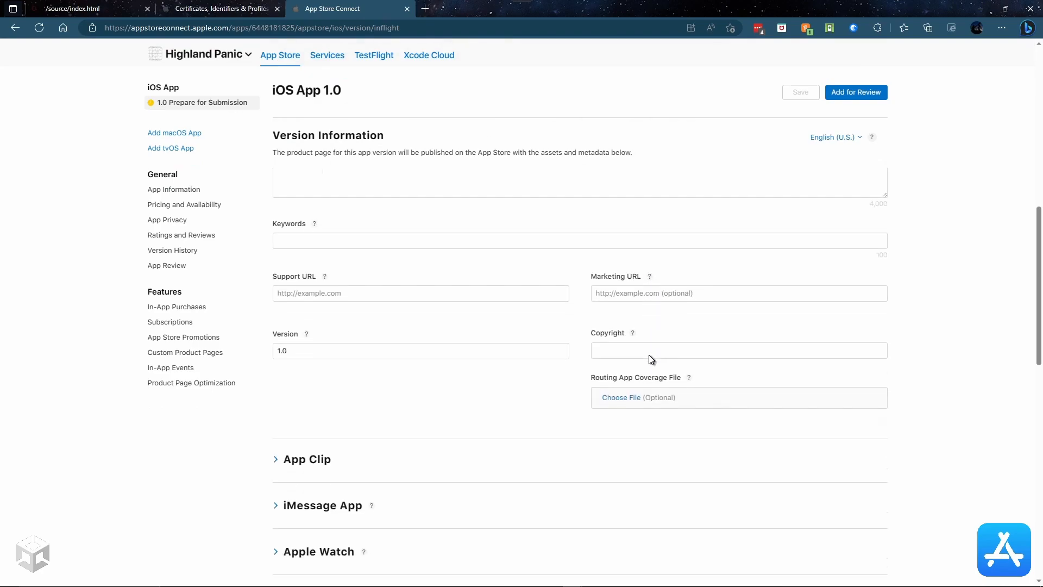
scroll(496, 357, down, 3)
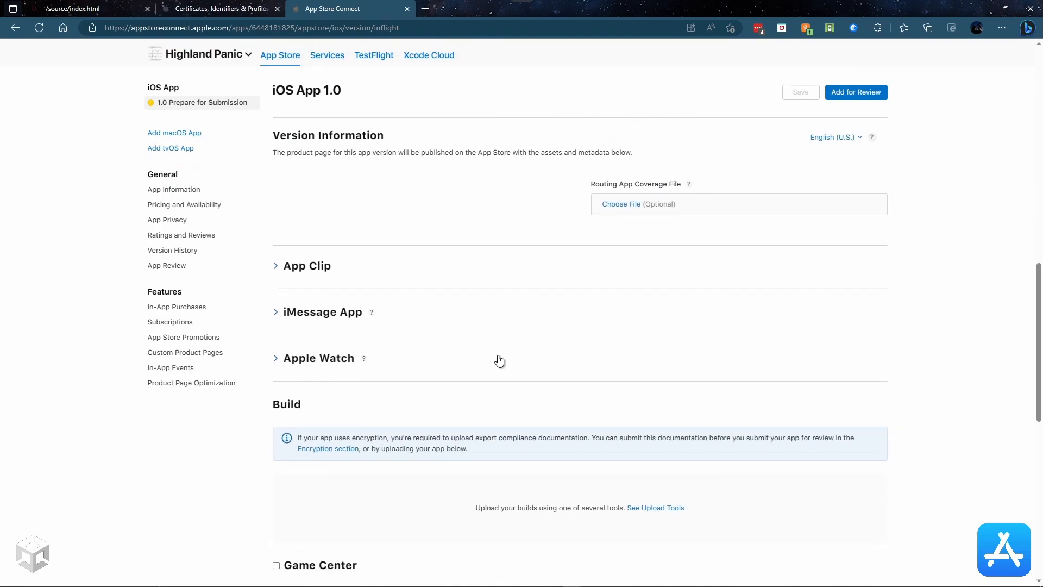
scroll(498, 355, down, 10)
scroll(497, 356, down, 1)
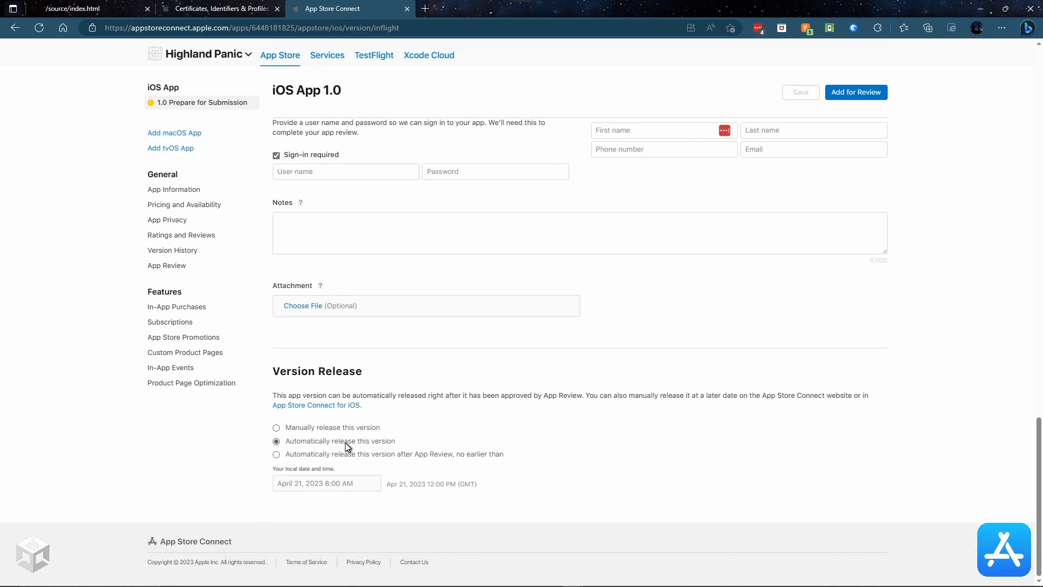
Step: Set version 1.0 to be released manually after approval
click(276, 427)
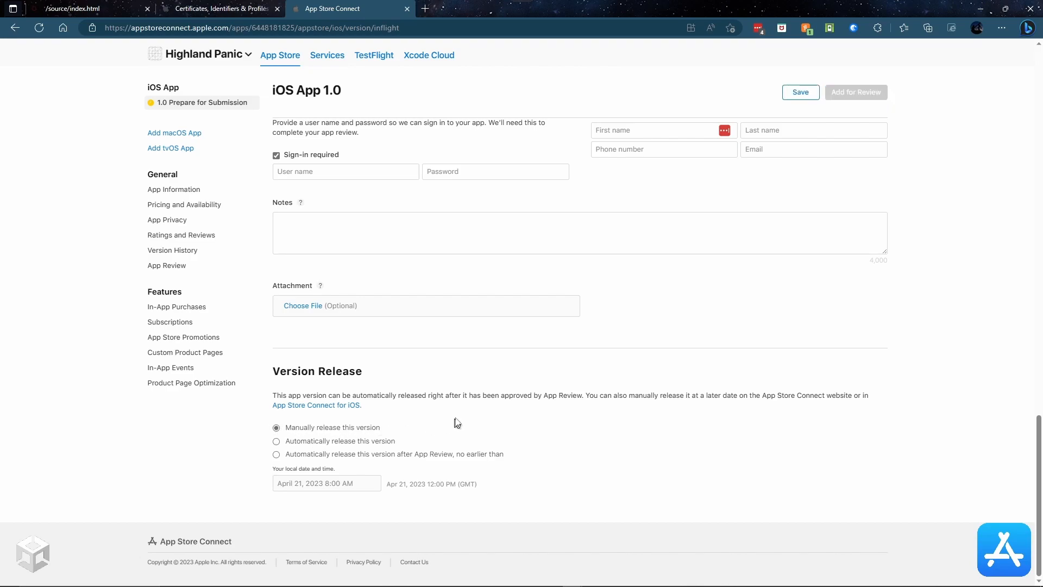
scroll(461, 416, up, 20)
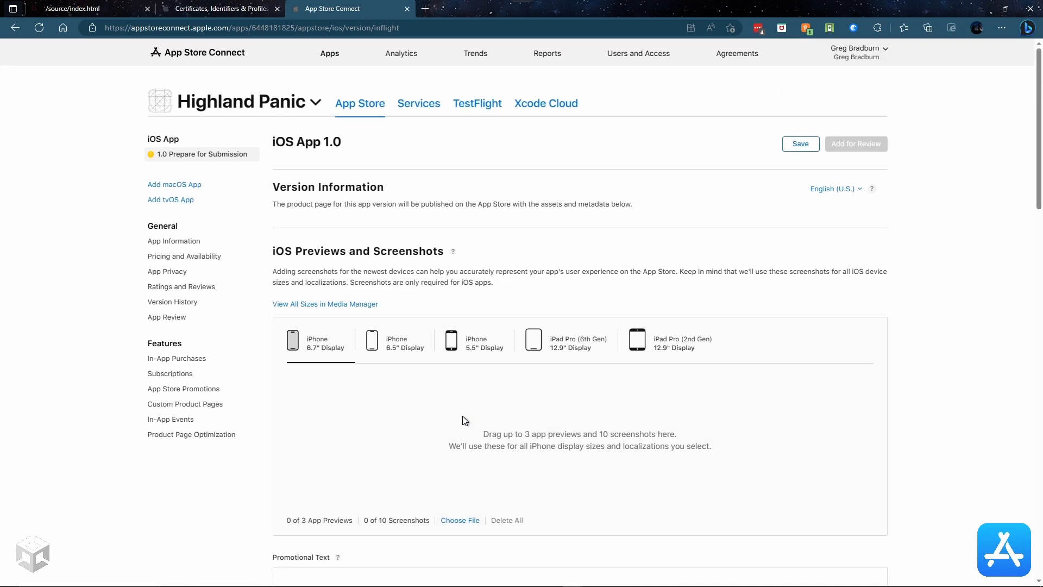
scroll(367, 272, down, 4)
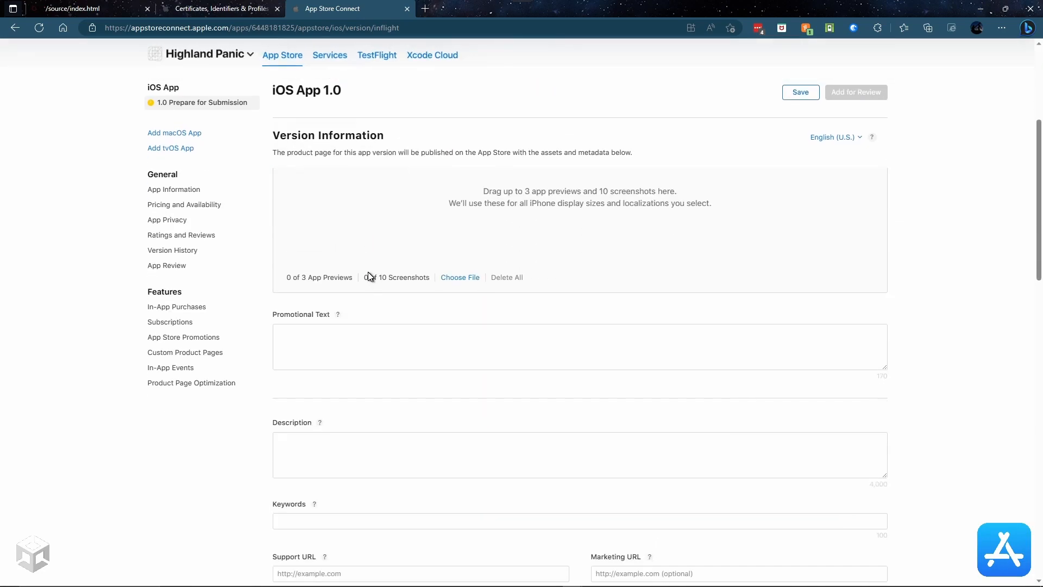
Step: Review the description, 6.5-inch iPhone screenshots, keywords and URLs on the 1.0 page
click(351, 430)
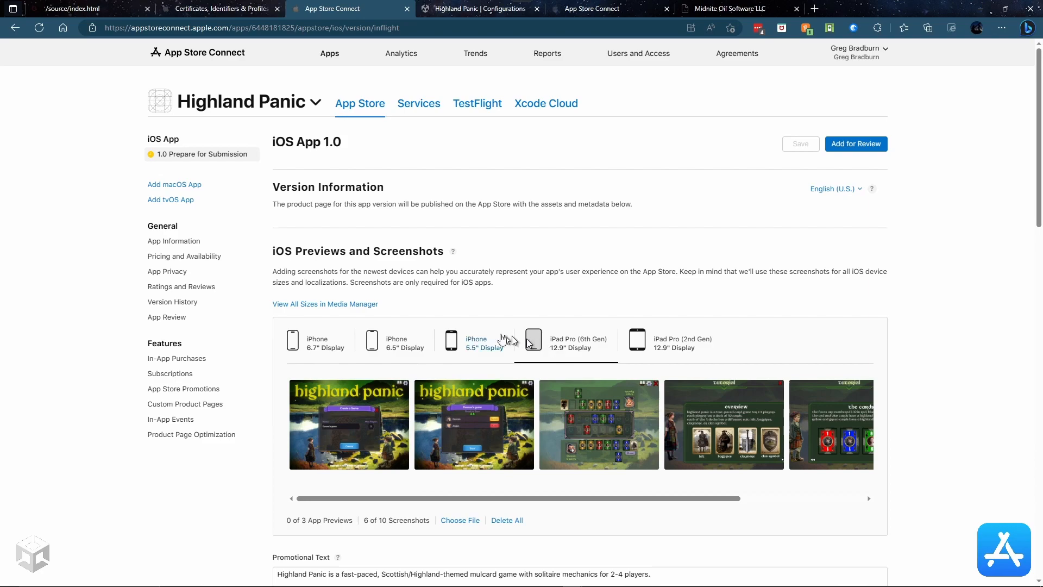
click(396, 352)
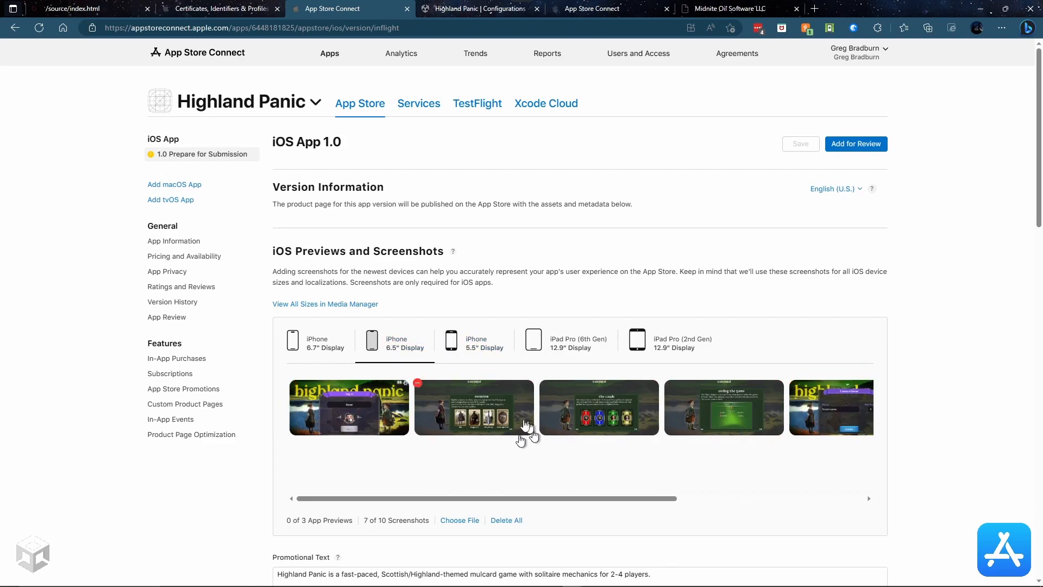
scroll(473, 415, down, 7)
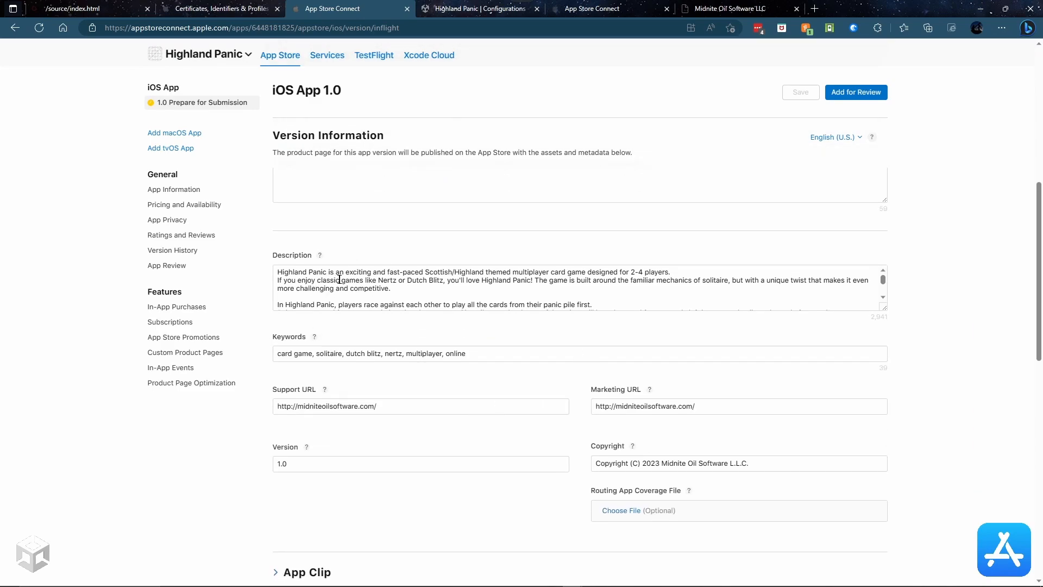
scroll(339, 280, down, 1)
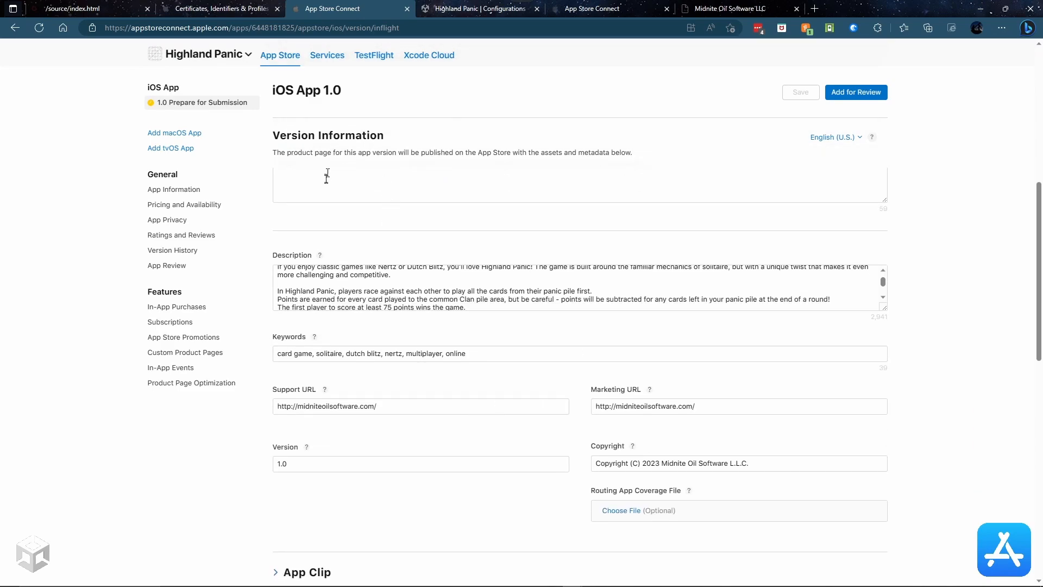
scroll(326, 175, up, 5)
scroll(523, 409, down, 8)
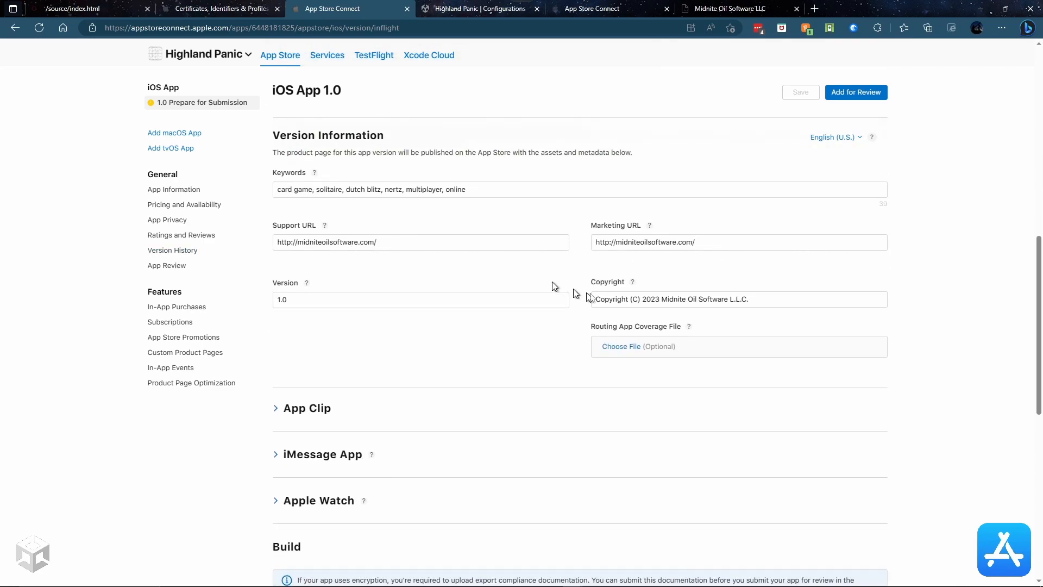
scroll(429, 306, down, 10)
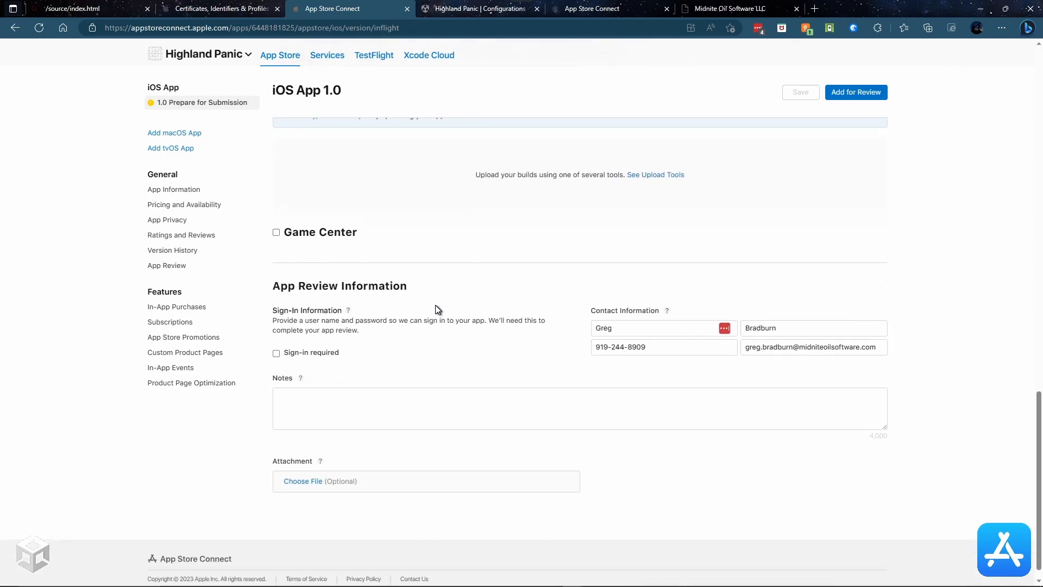
scroll(435, 306, up, 10)
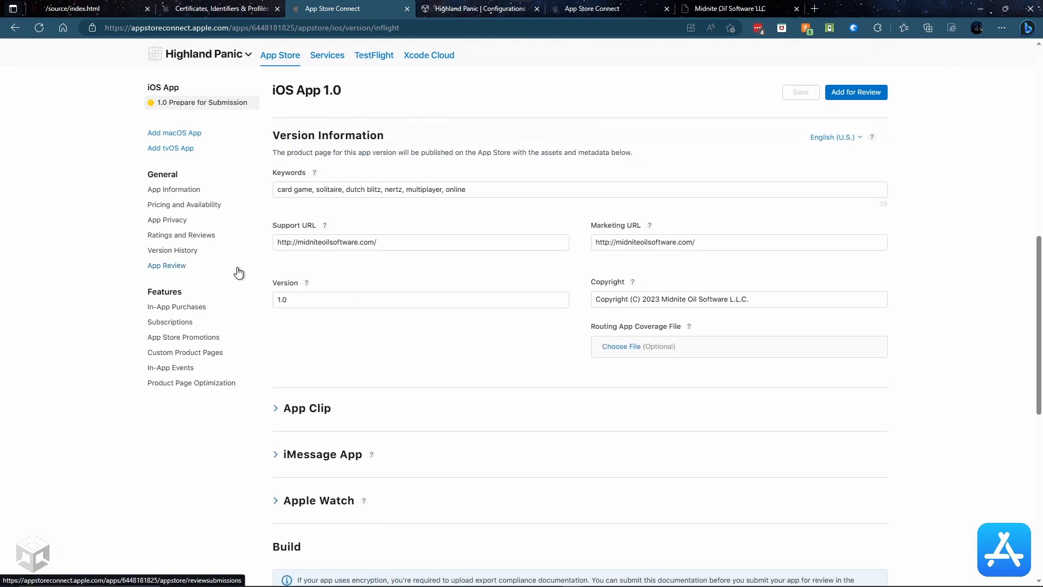
Step: Review Highland Panic's pricing, availability and distribution settings, then go to App Privacy
click(182, 205)
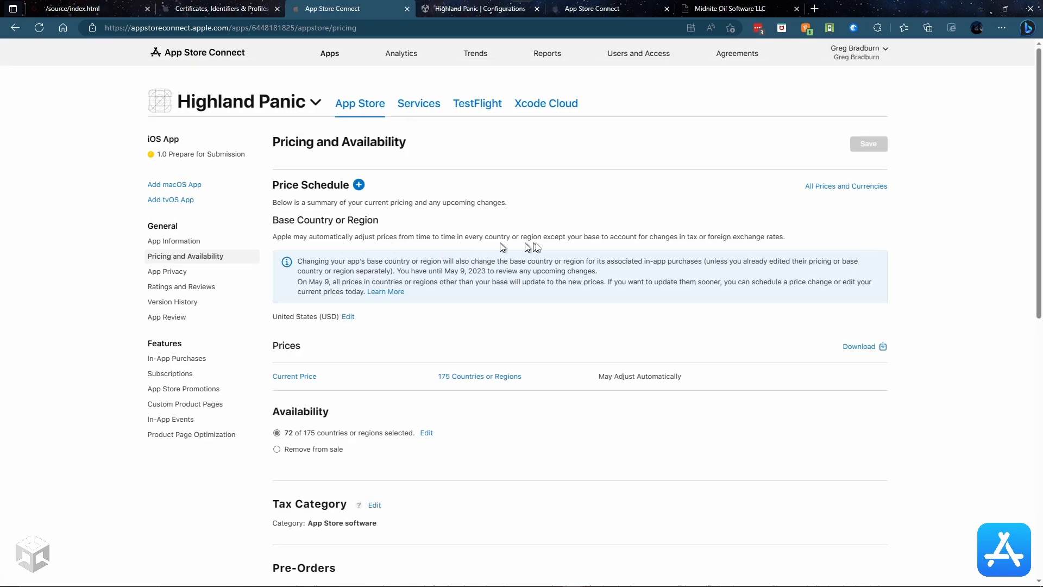
scroll(537, 242, down, 3)
scroll(541, 247, down, 3)
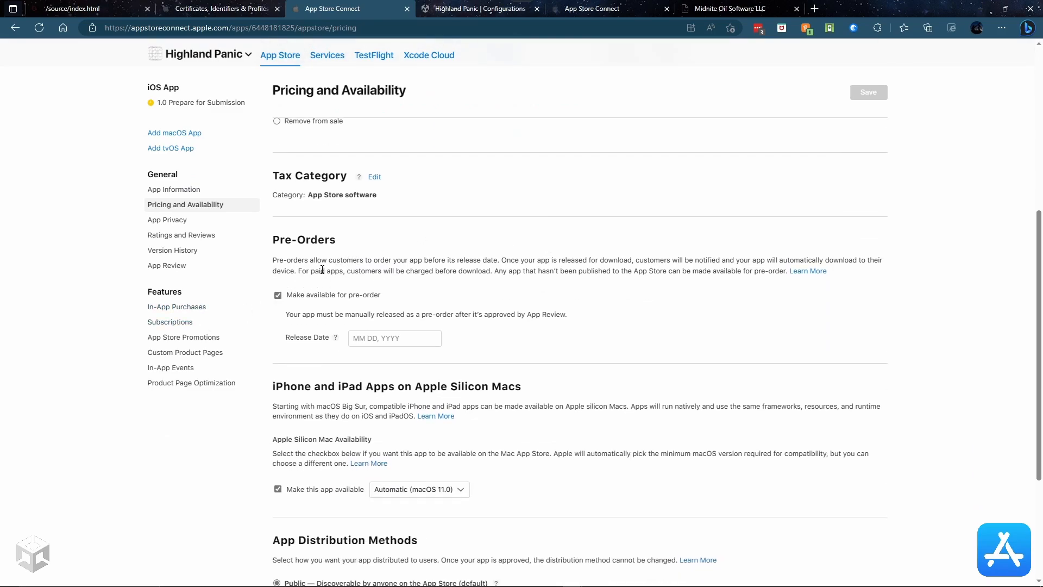
scroll(489, 253, down, 3)
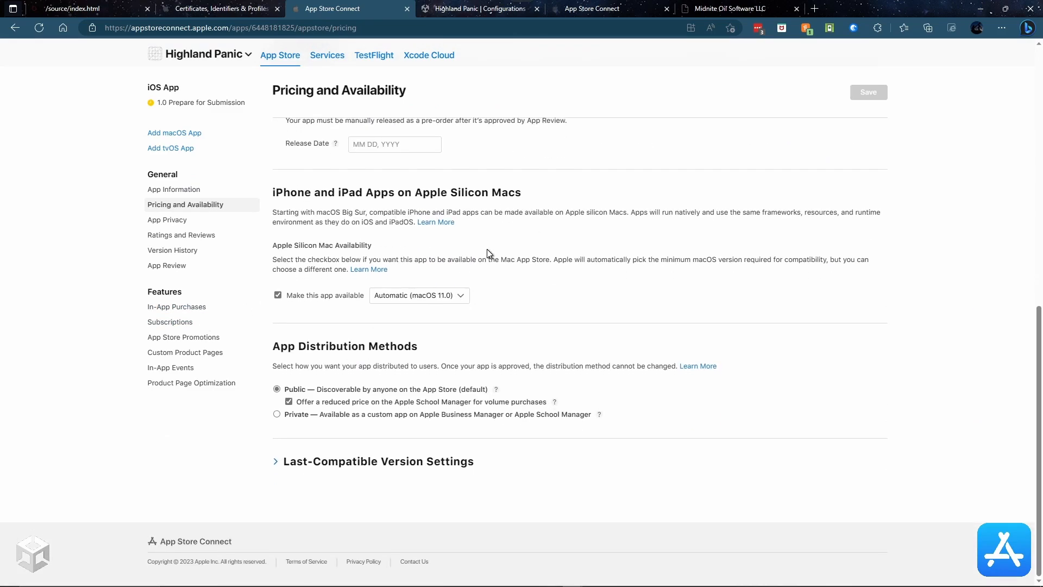
click(169, 221)
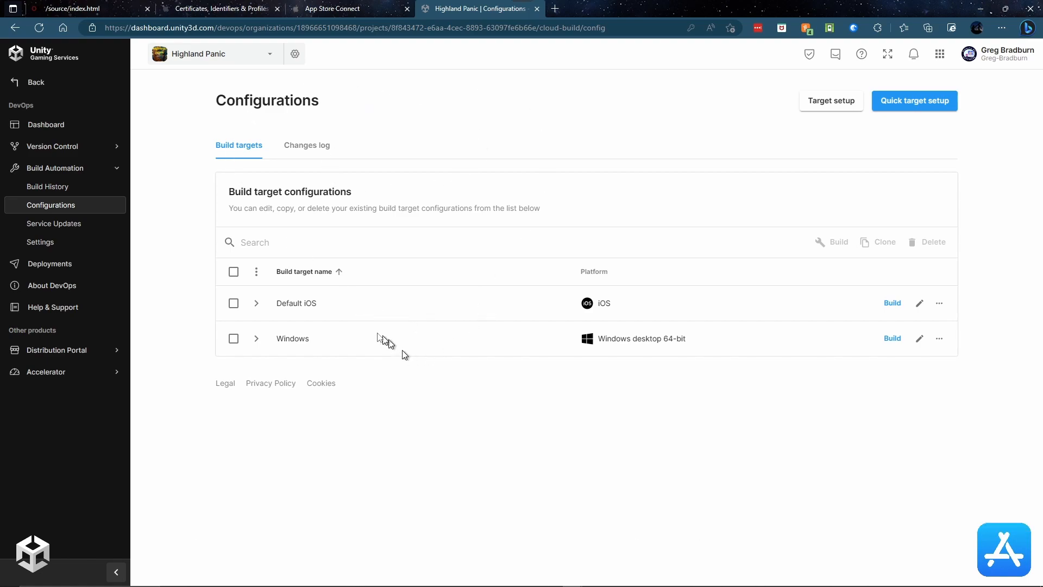
Step: Expand Default iOS, look through its details, and edit the Post-build script path settings
click(257, 306)
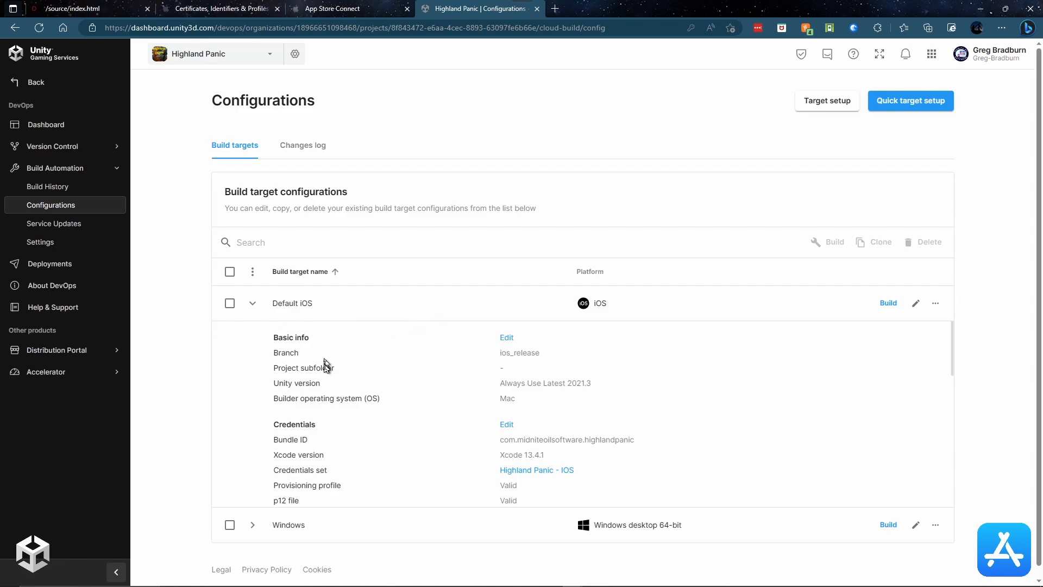
scroll(341, 366, down, 2)
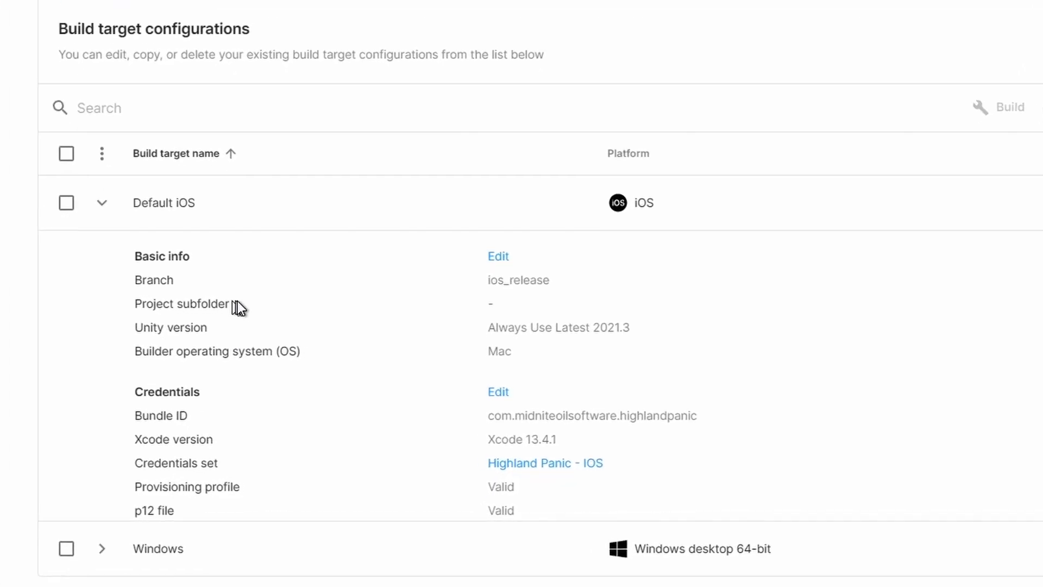
scroll(250, 302, down, 4)
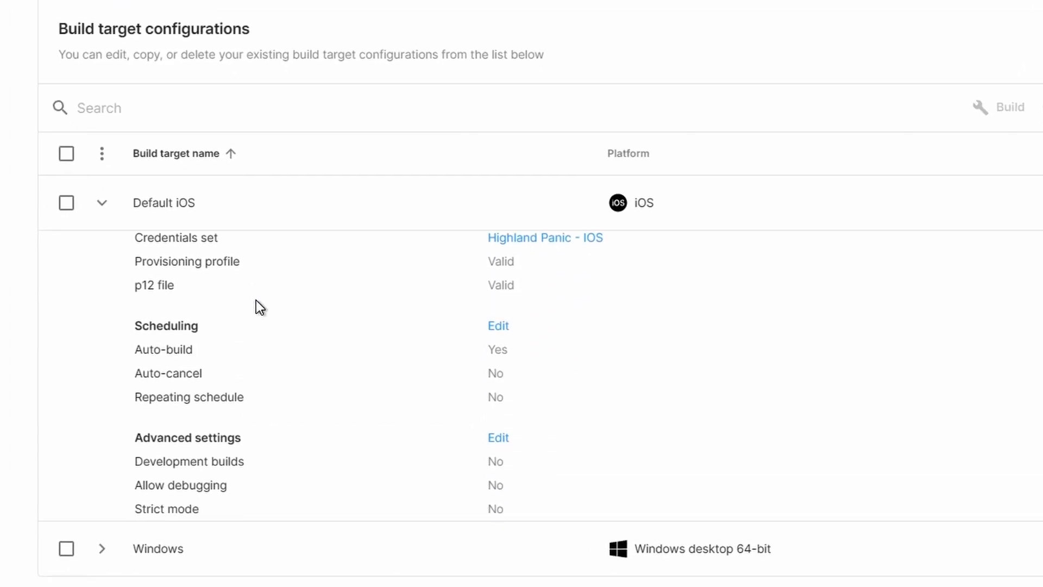
scroll(260, 307, down, 1)
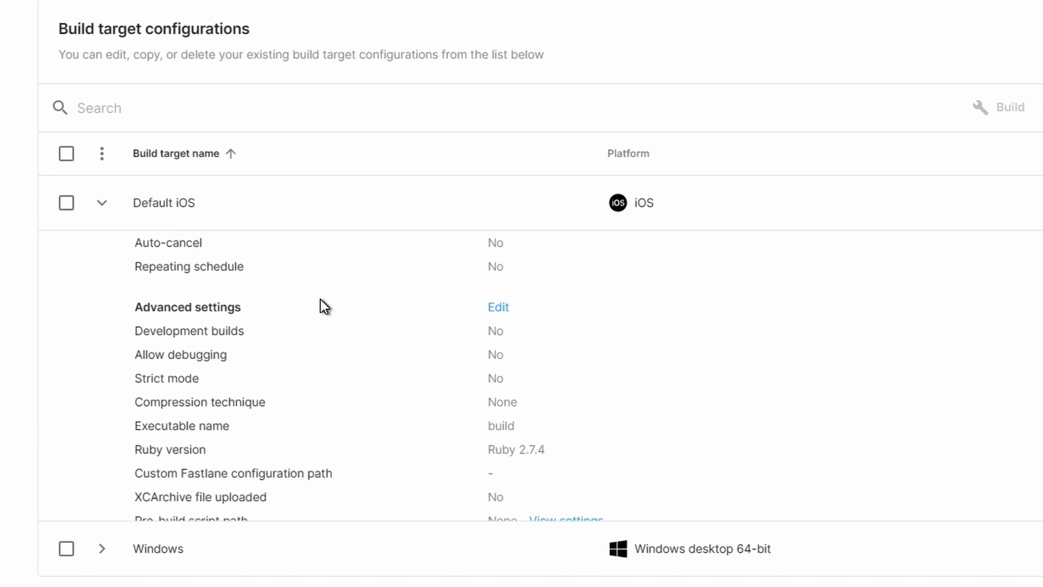
scroll(324, 306, down, 1)
scroll(324, 305, up, 6)
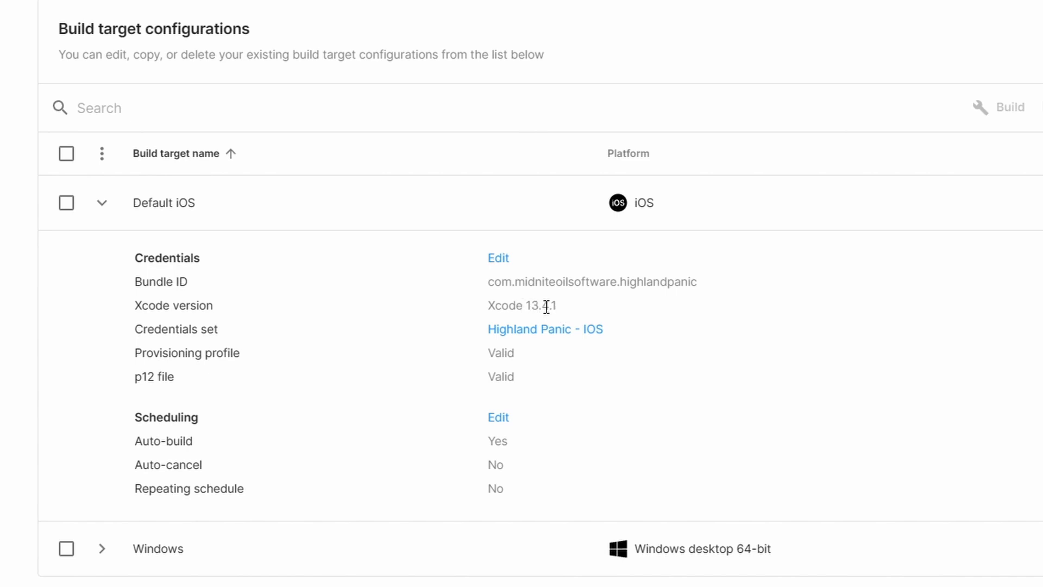
scroll(558, 320, up, 2)
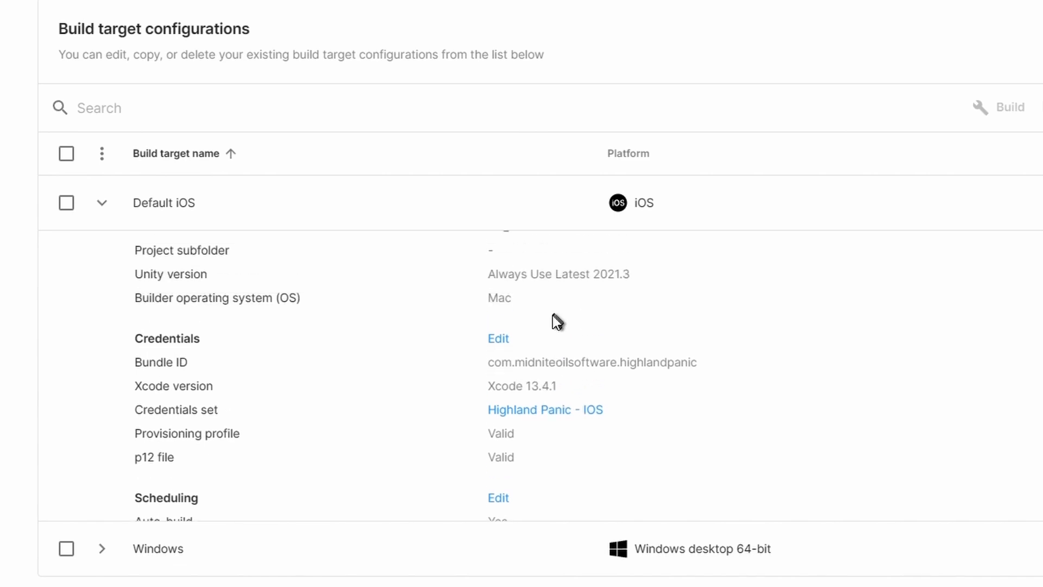
scroll(558, 320, up, 1)
scroll(564, 334, down, 3)
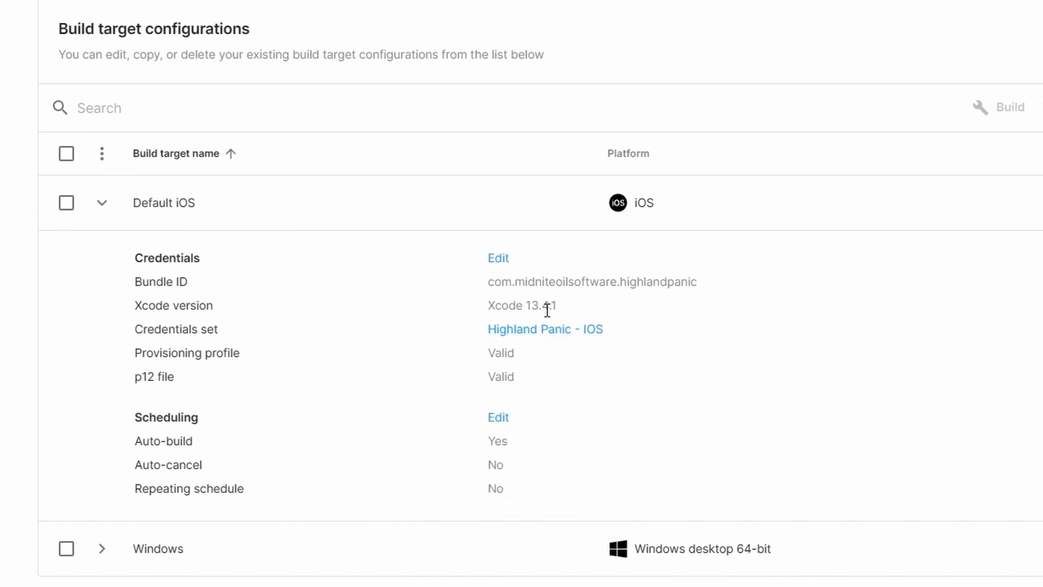
scroll(559, 324, down, 3)
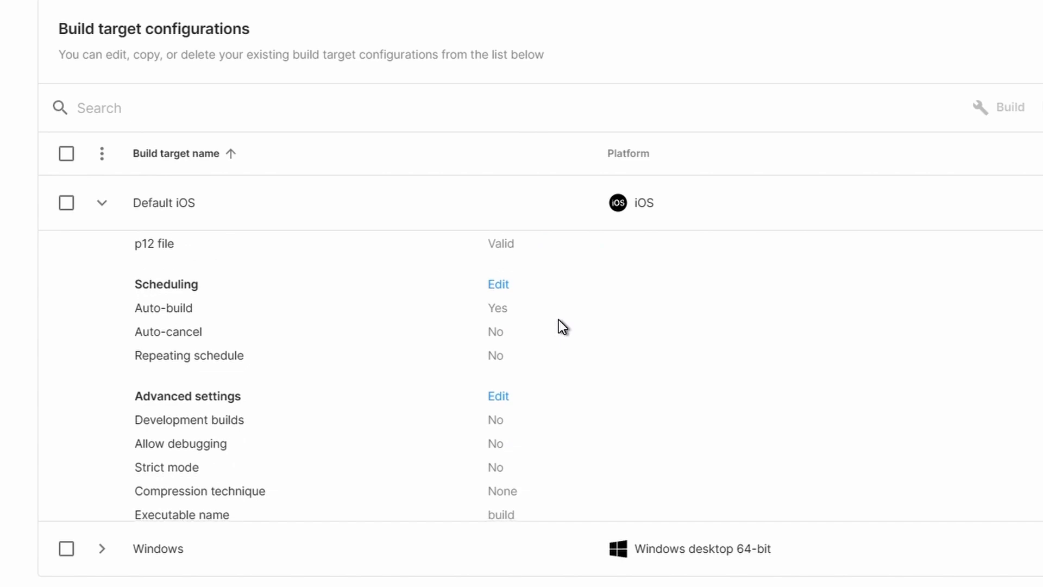
scroll(261, 386, down, 3)
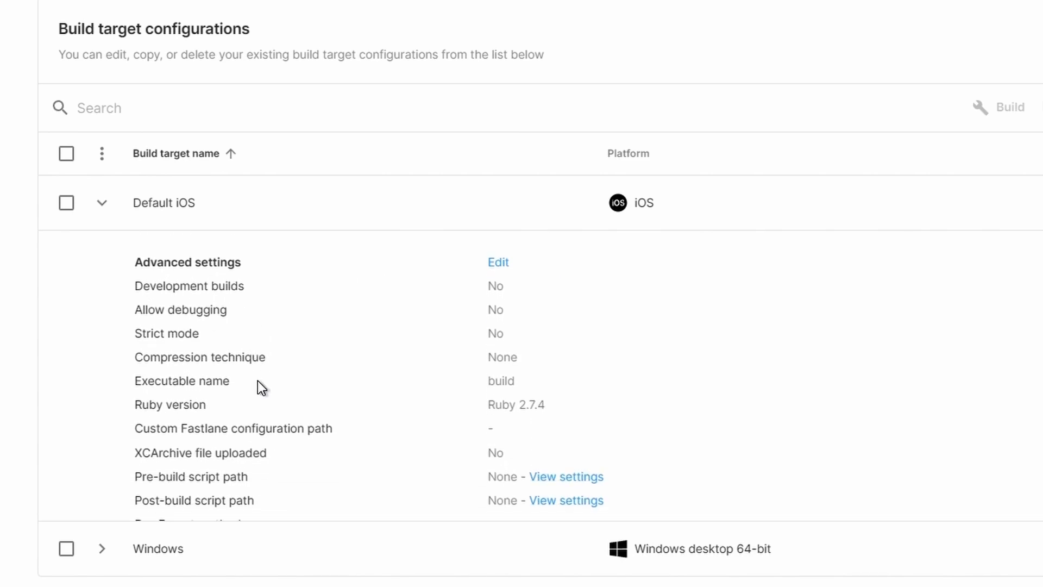
scroll(258, 383, down, 1)
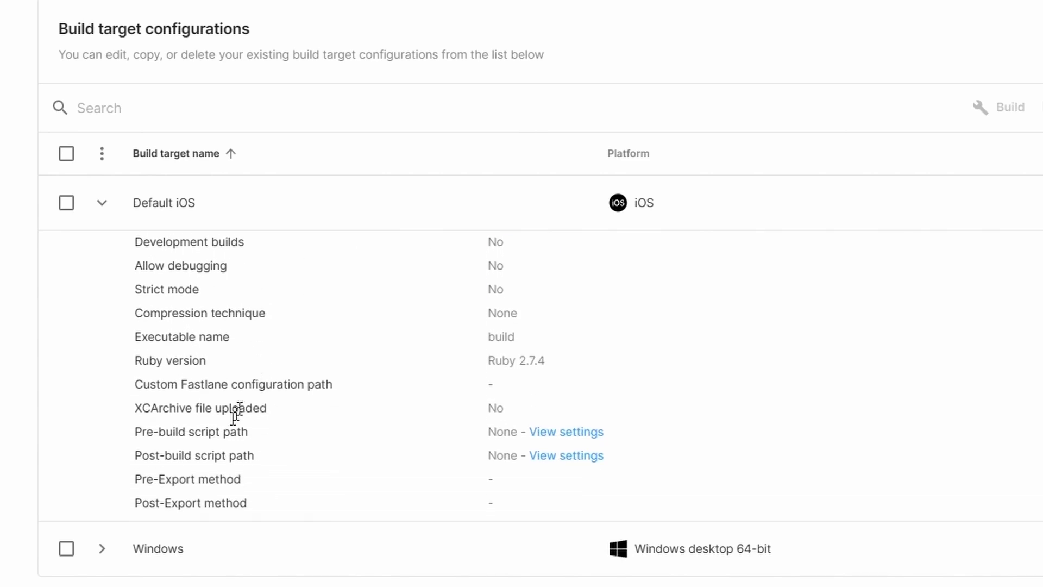
click(567, 455)
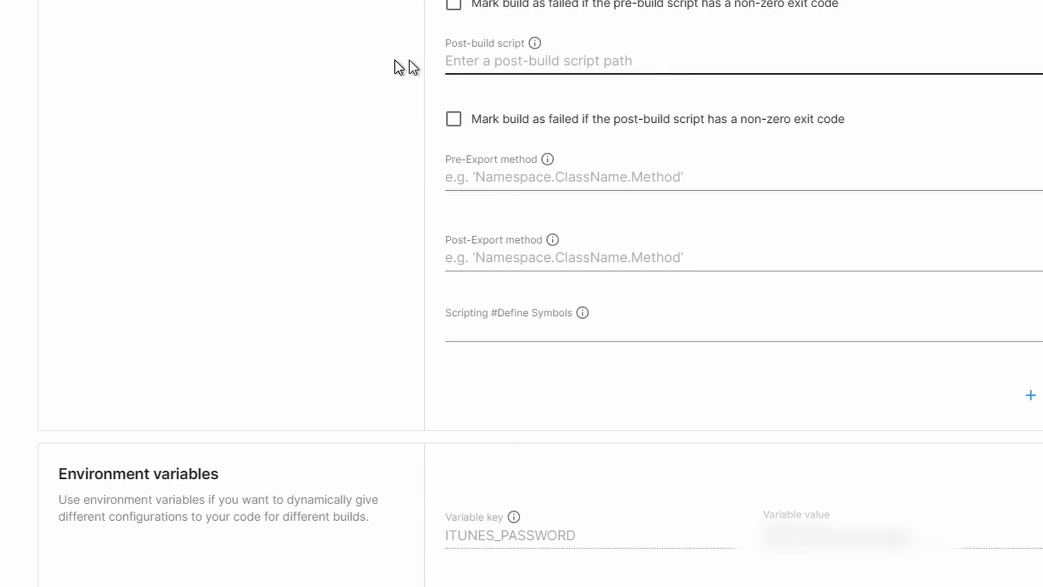
Step: Fill the post-build script path with Assets/_highlandPanic/post-build.bash and save the Default iOS configuration
click(503, 61)
click(536, 143)
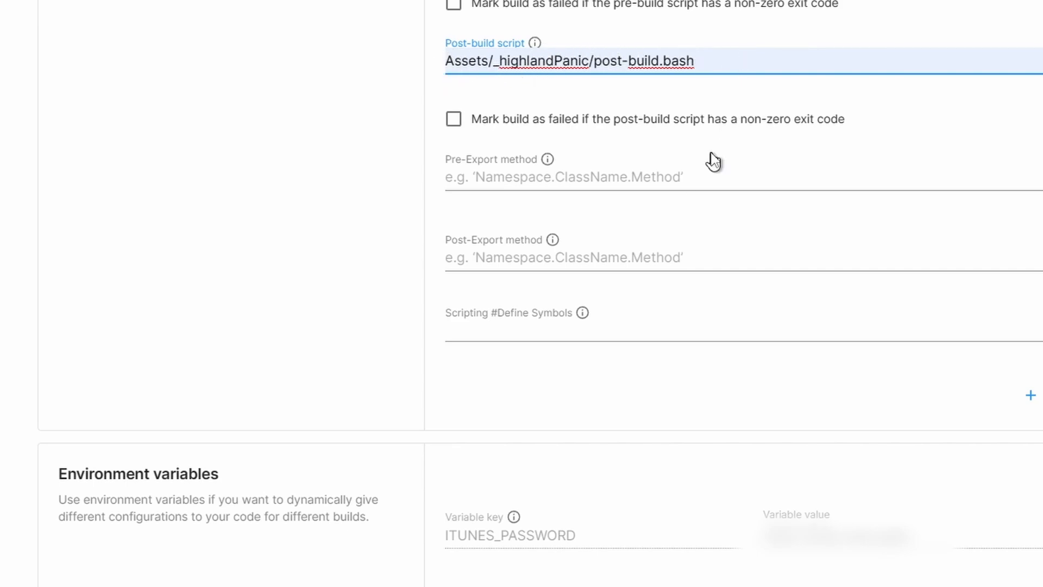
scroll(588, 561, down, 3)
scroll(588, 561, down, 3)
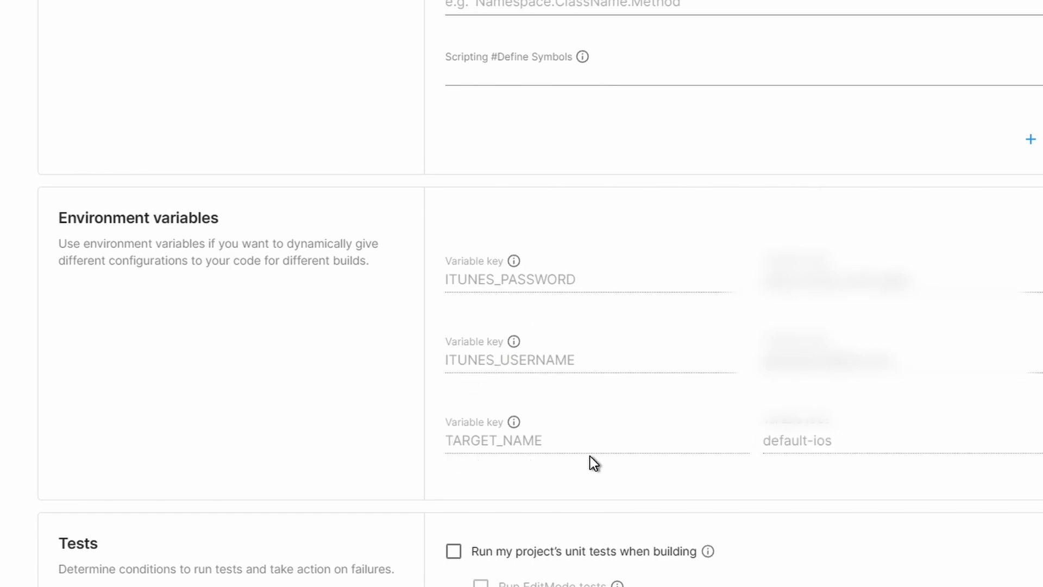
scroll(639, 455, up, 20)
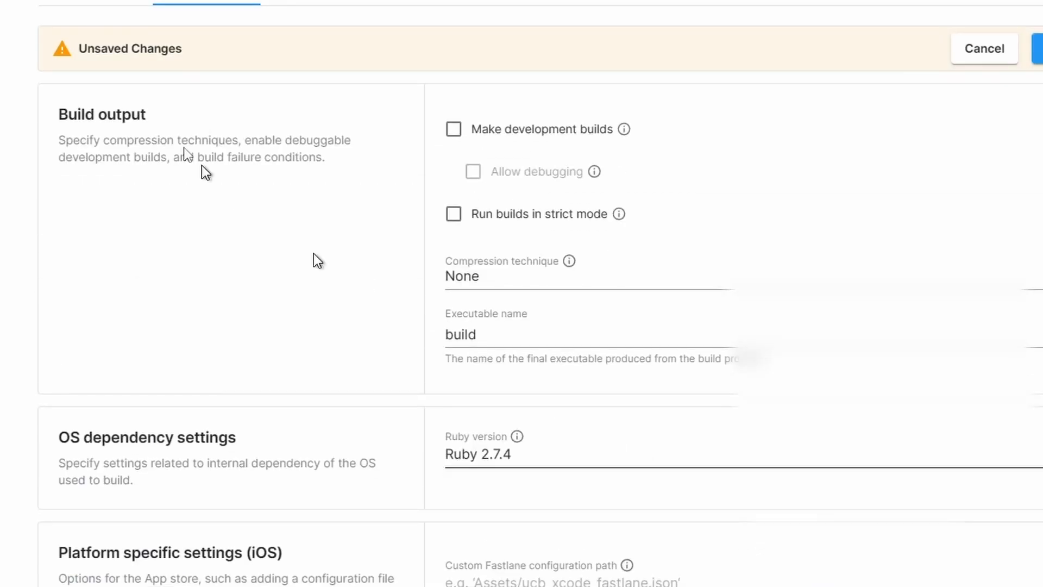
click(88, 3)
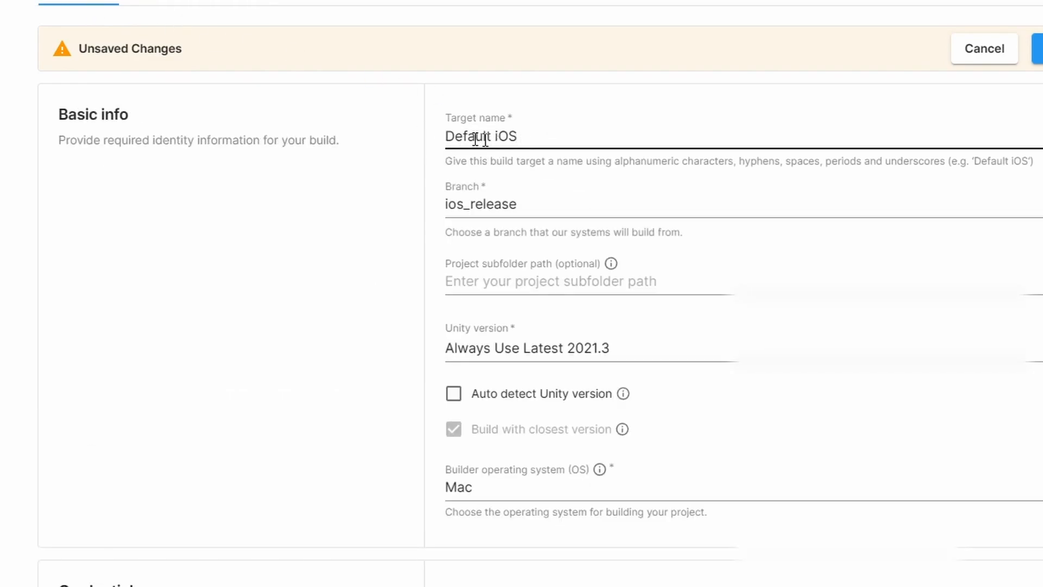
click(226, 5)
scroll(644, 226, up, 8)
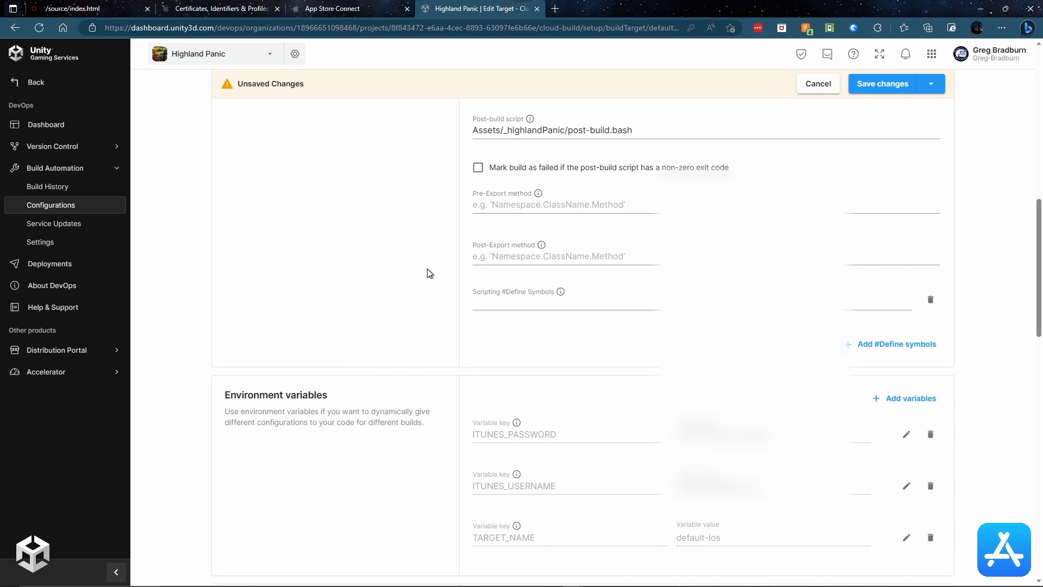
scroll(438, 272, up, 5)
click(881, 87)
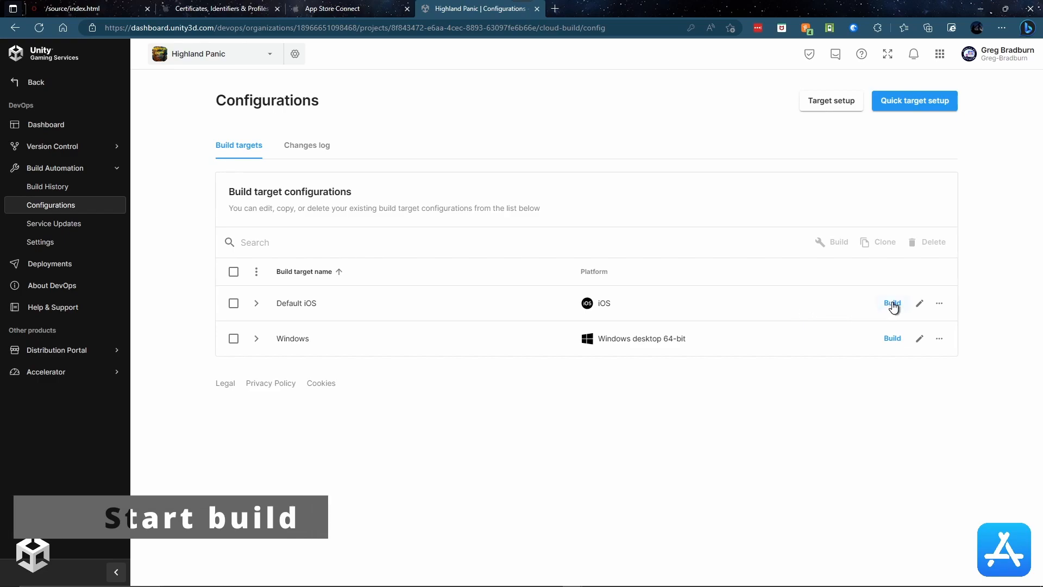
Step: Start a new Default iOS build, then switch over to App Store Connect
click(891, 303)
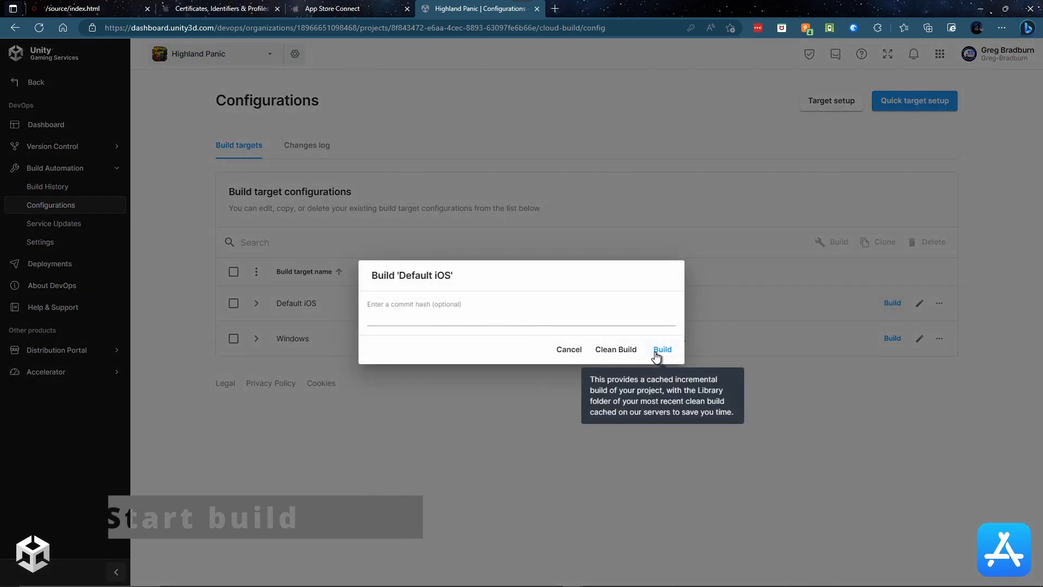
click(625, 350)
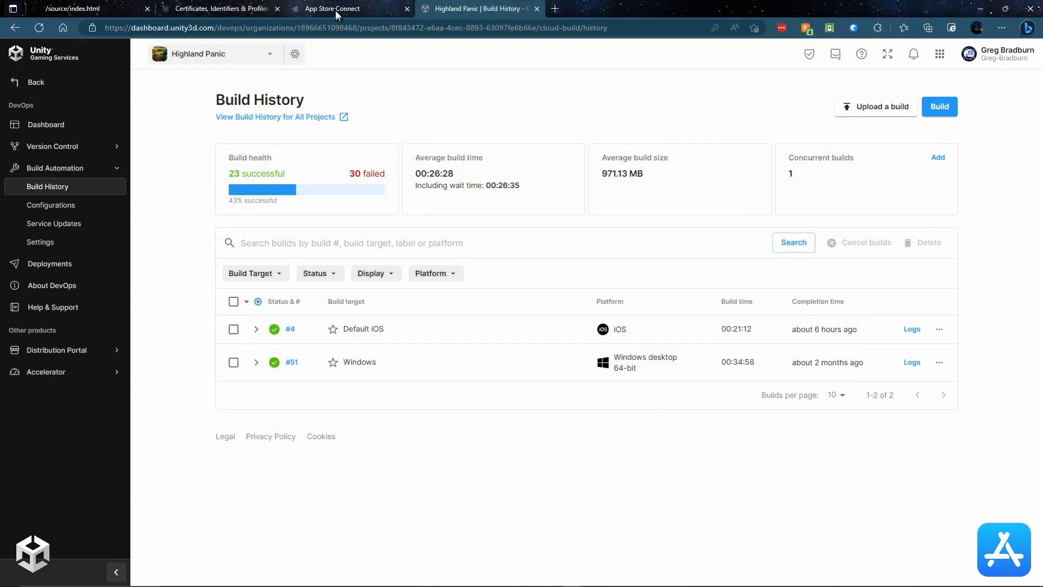
click(335, 12)
Step: Under Highland Panic's TestFlight, create internal group 'QA' and add one team member as tester
click(198, 243)
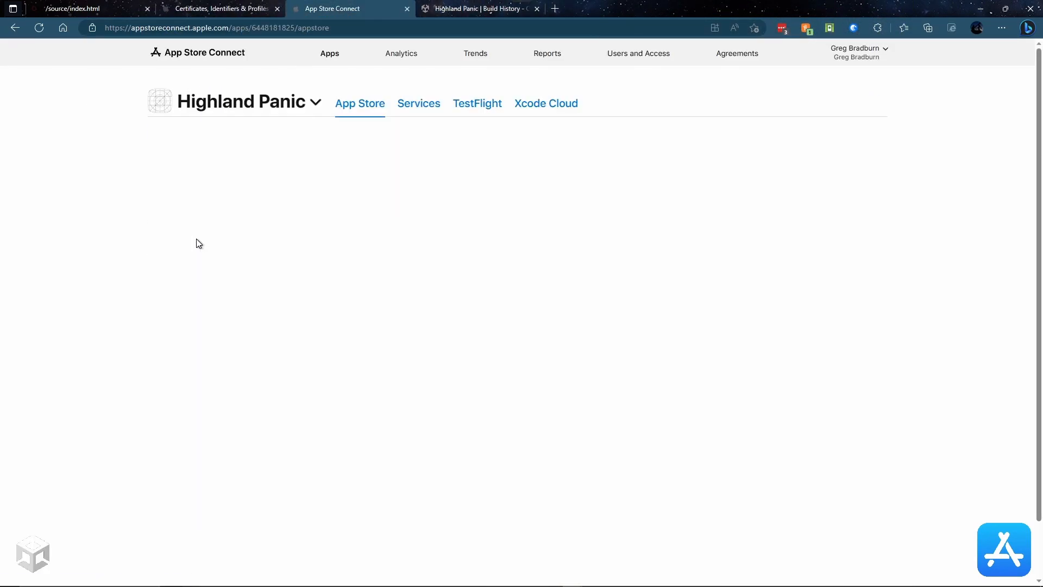
click(486, 98)
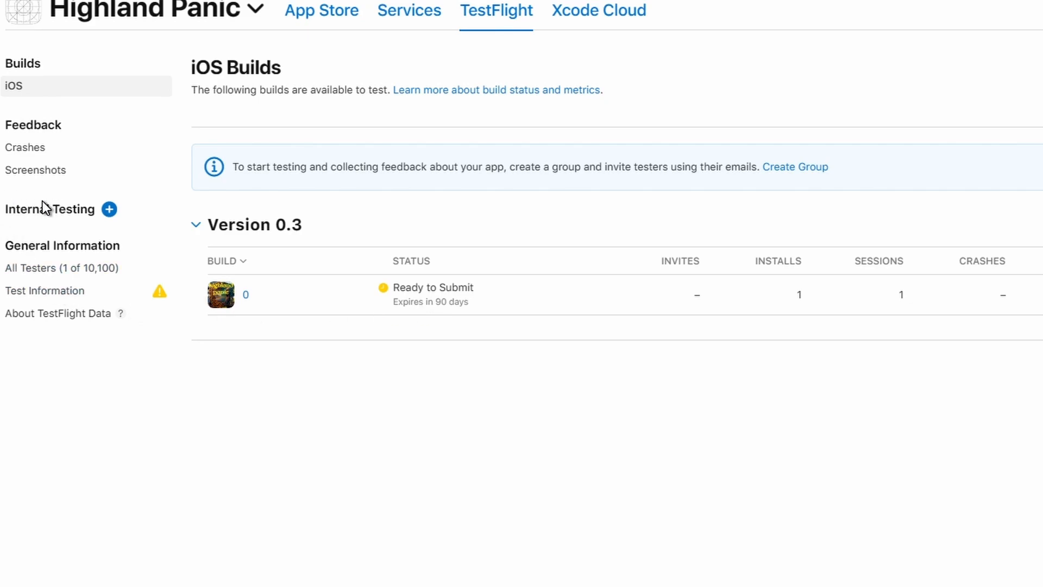
click(110, 209)
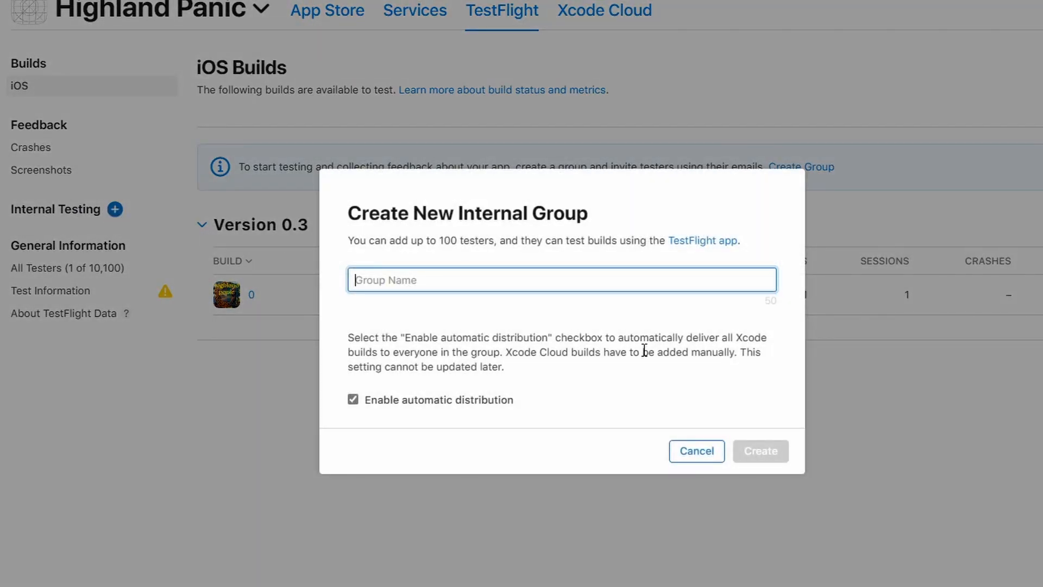
text(QA)
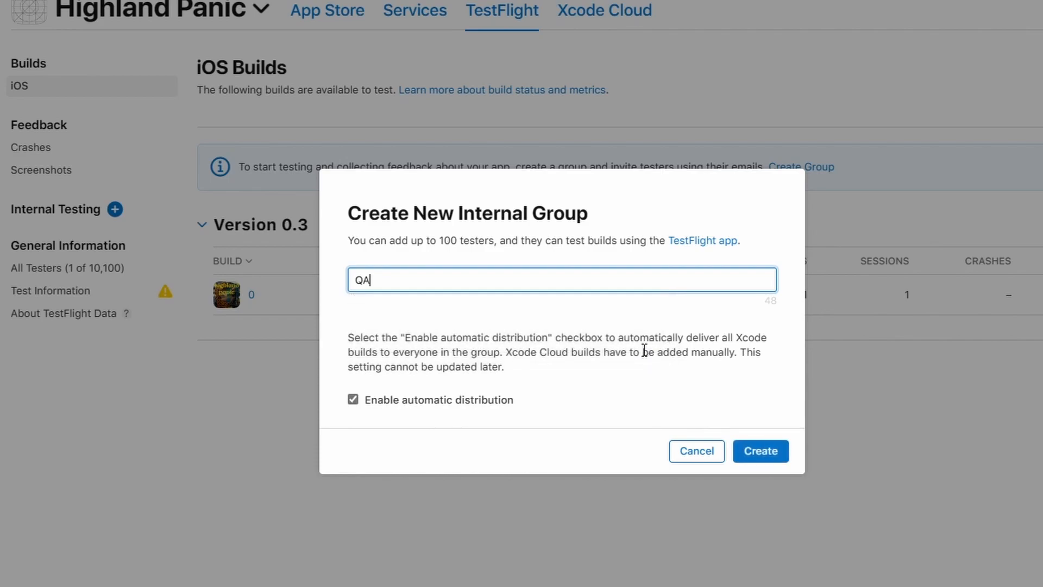
key(Return)
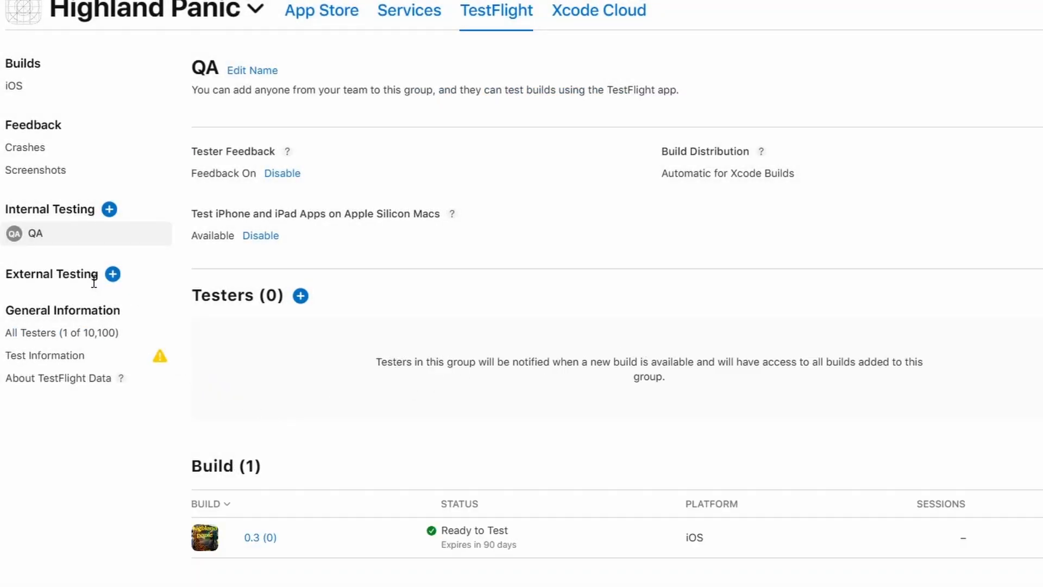
click(300, 296)
click(317, 308)
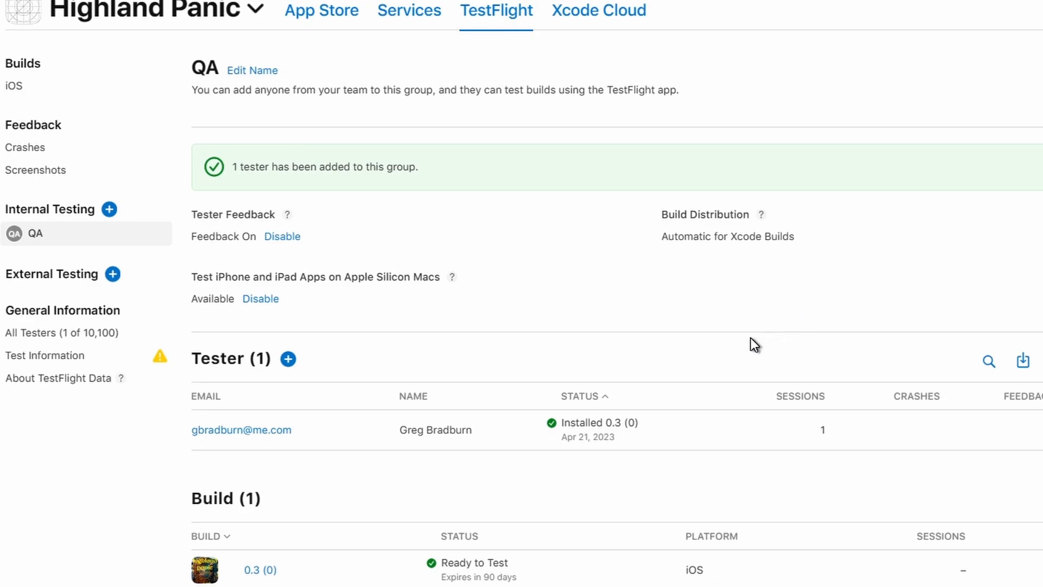
Step: Create an external TestFlight group named 'Friends'
click(112, 274)
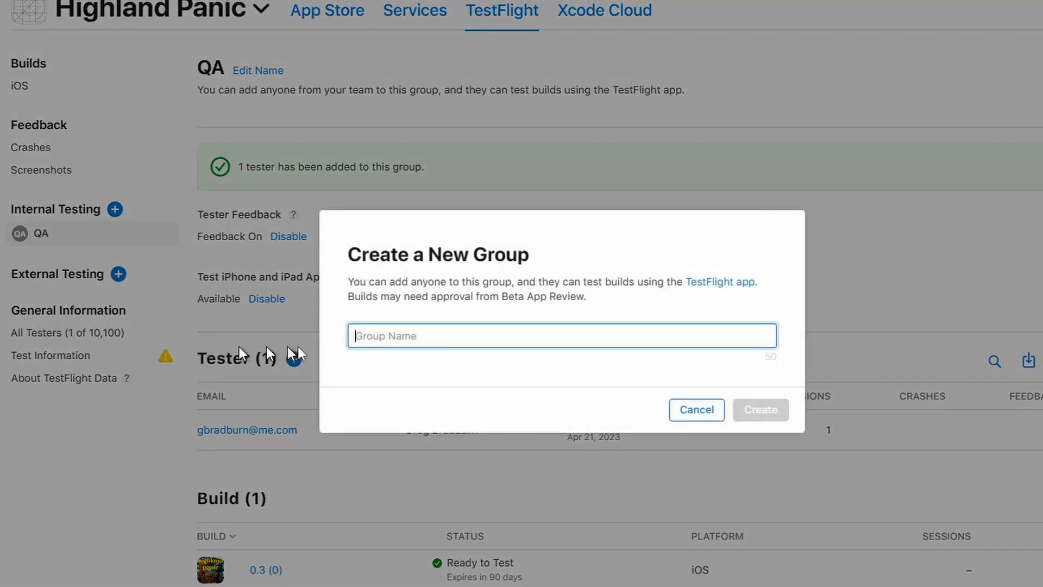
text(Friends)
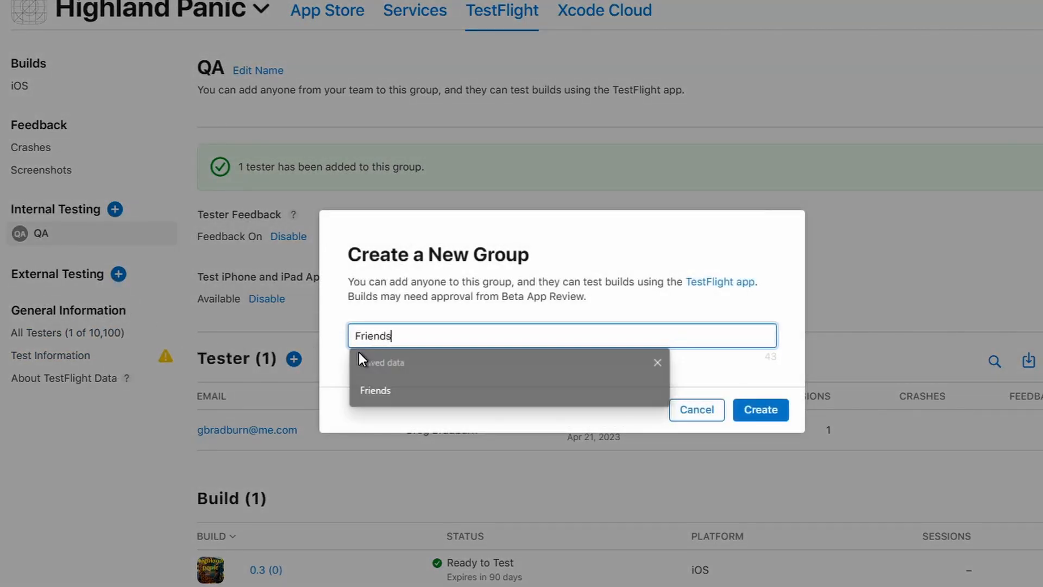
key(Return)
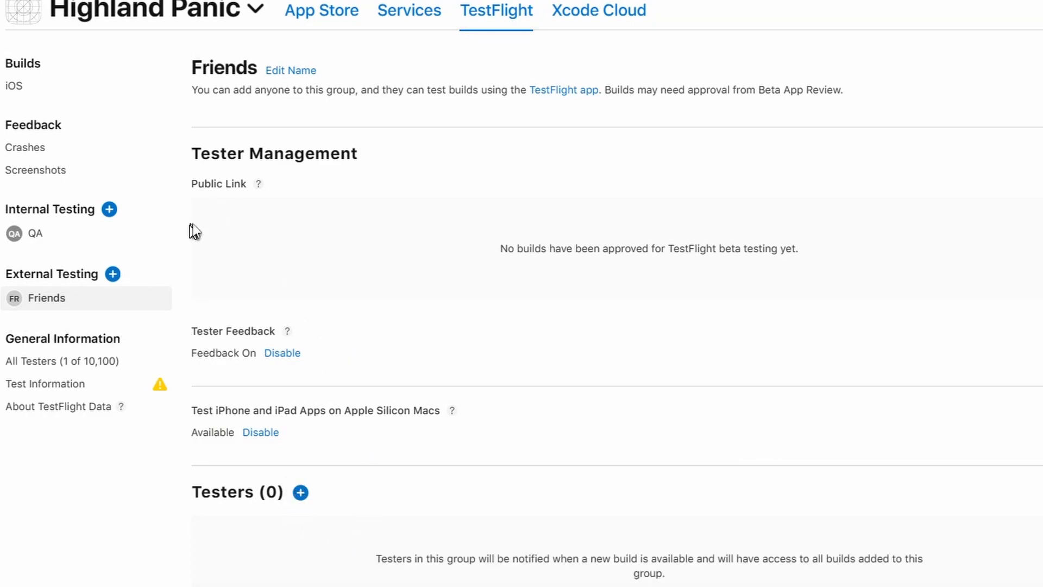
scroll(444, 367, down, 5)
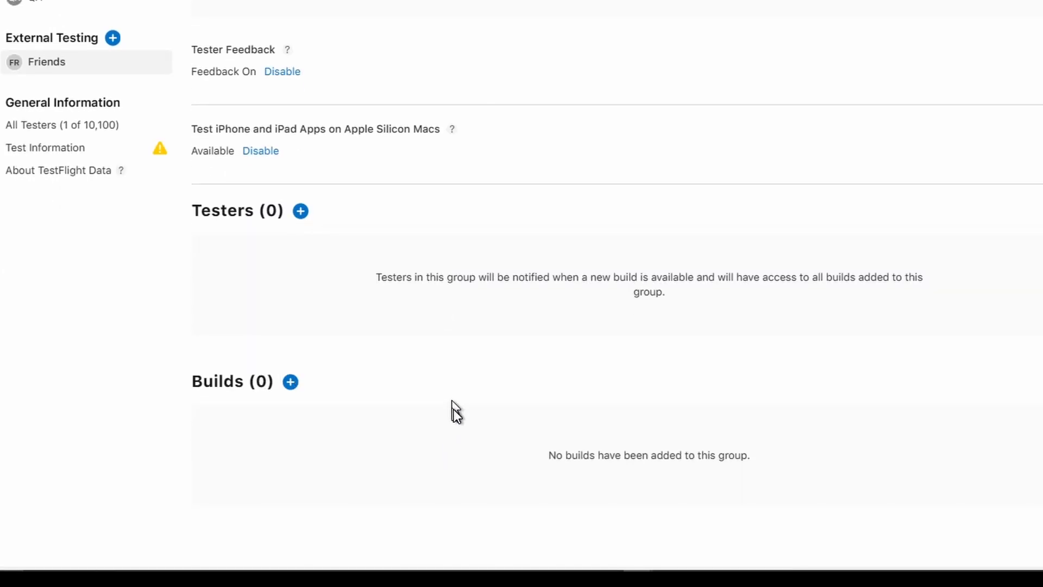
Step: Begin adding build 0.3 (0) to Friends, untick sign-in required, then cancel
click(291, 382)
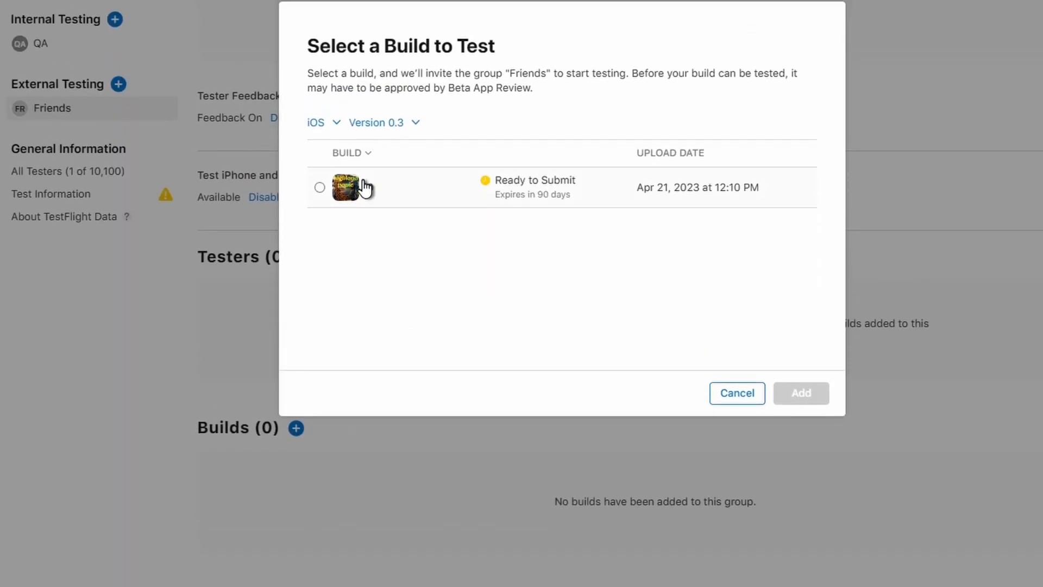
click(319, 187)
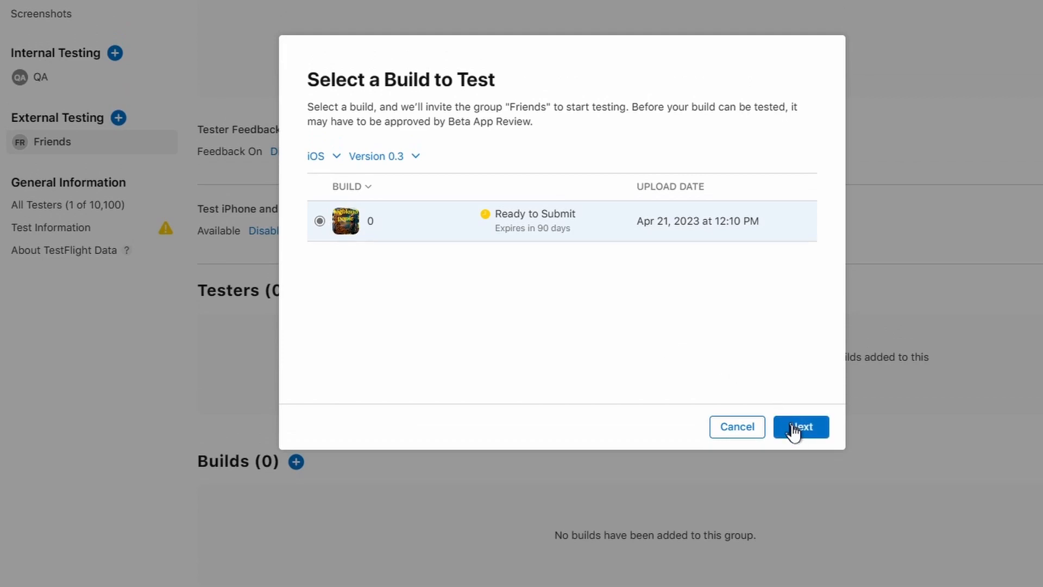
click(796, 393)
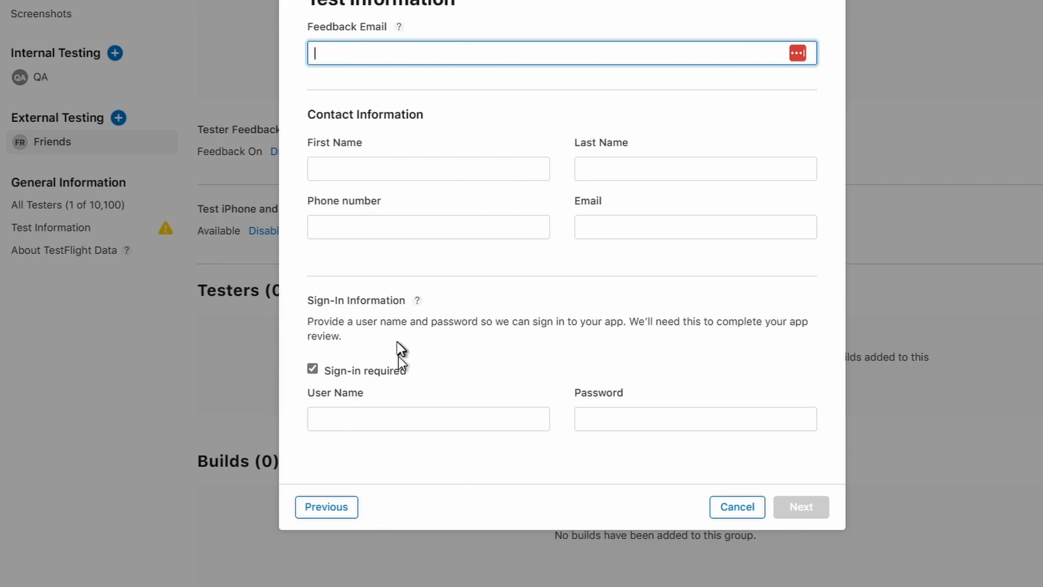
click(312, 368)
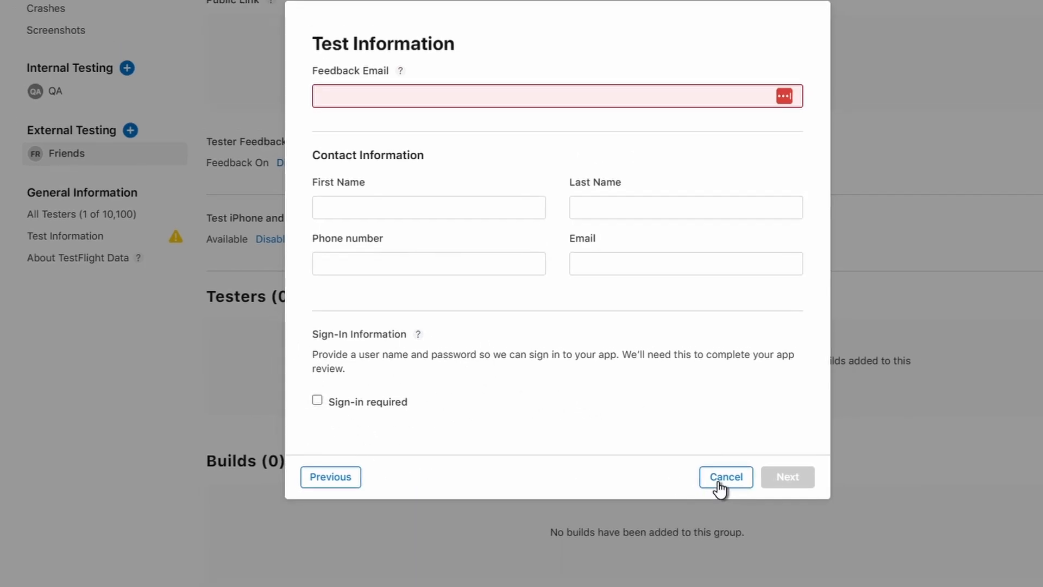
click(720, 481)
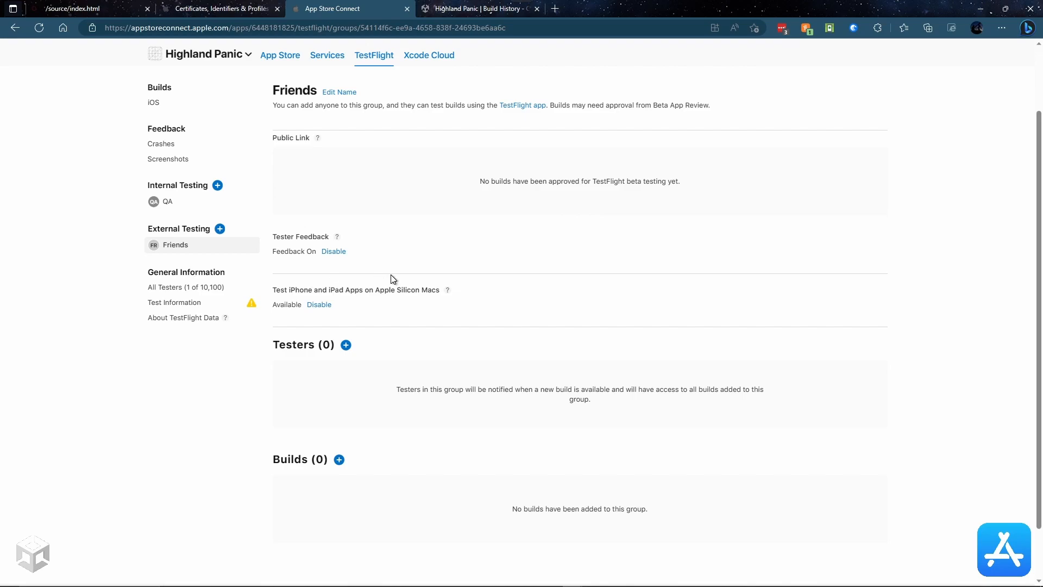
scroll(386, 265, down, 2)
scroll(386, 265, up, 5)
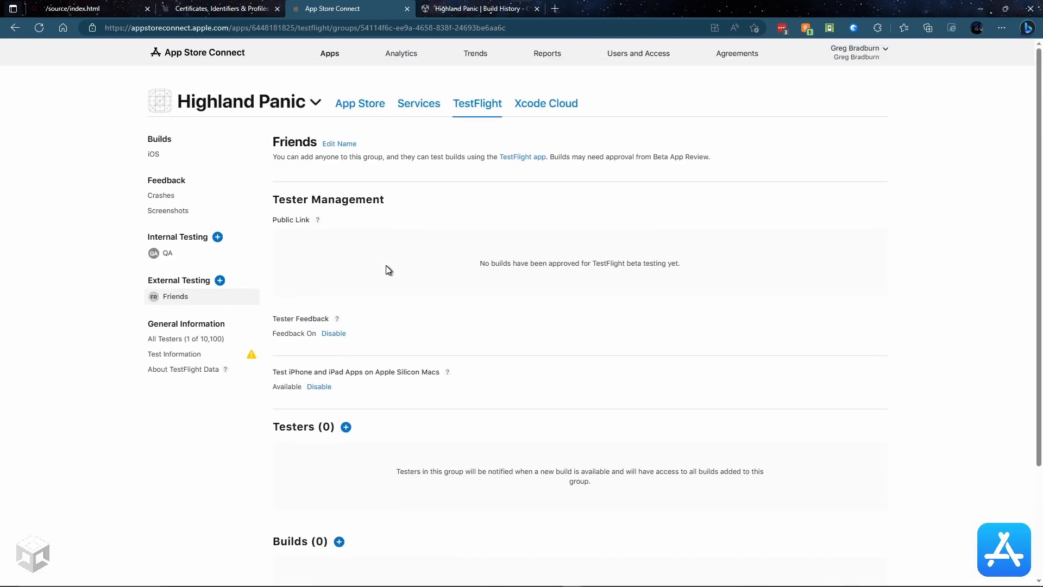